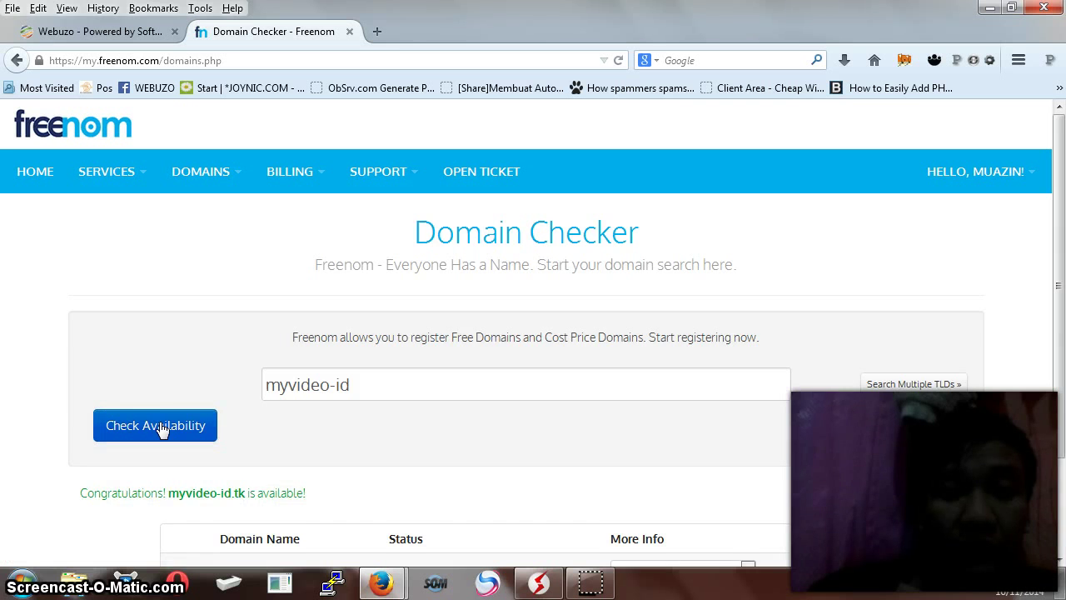
Order myvideo-id.tk for 12 Months @ FREE and complete Freenom checkout at $0.00.
scroll(524, 424, down, 2)
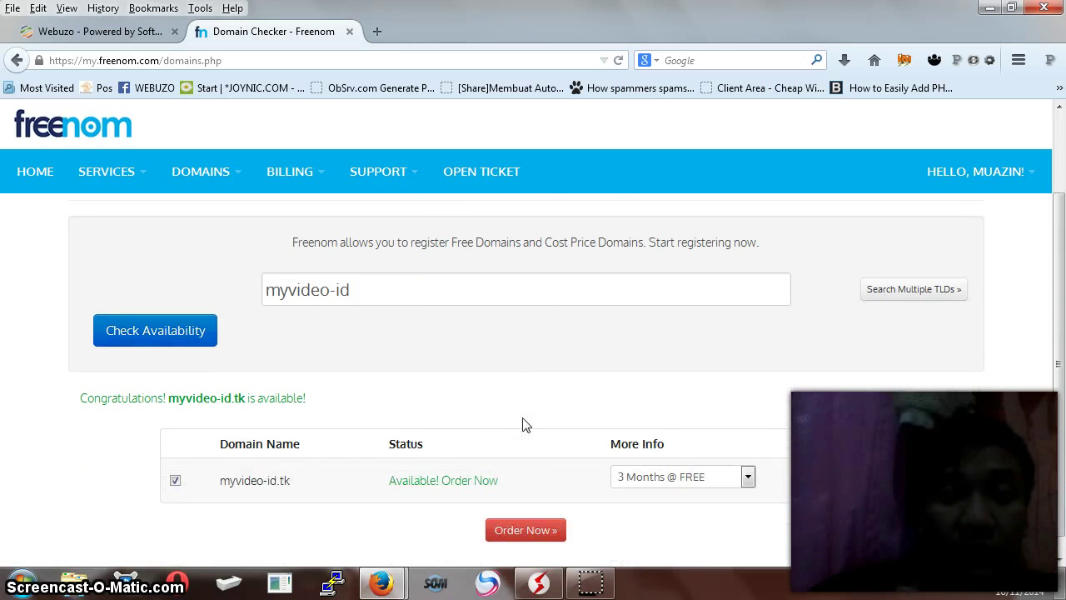
click(659, 475)
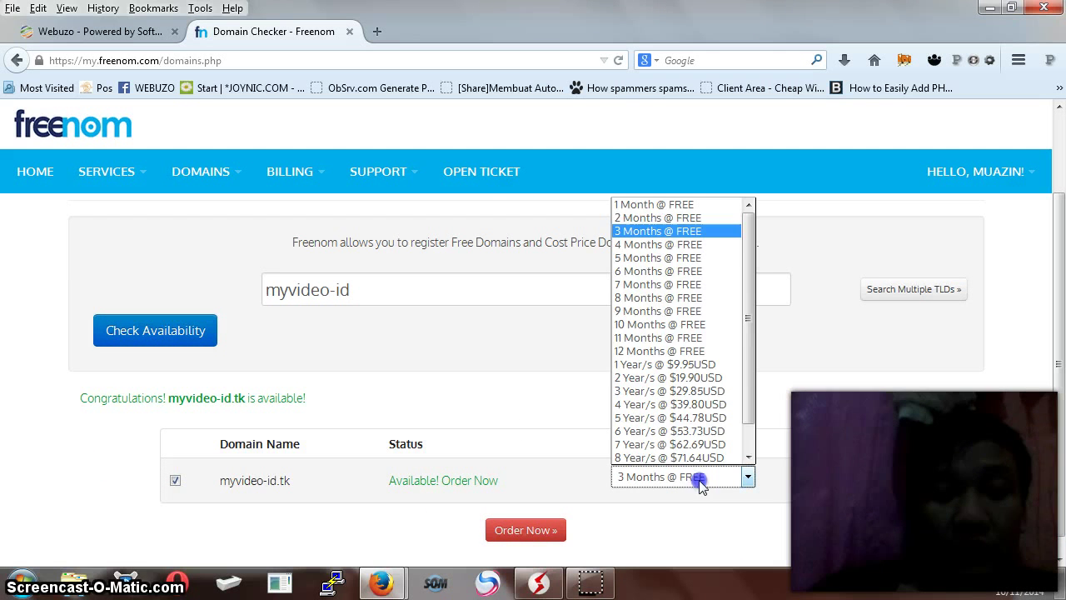
click(688, 350)
click(529, 531)
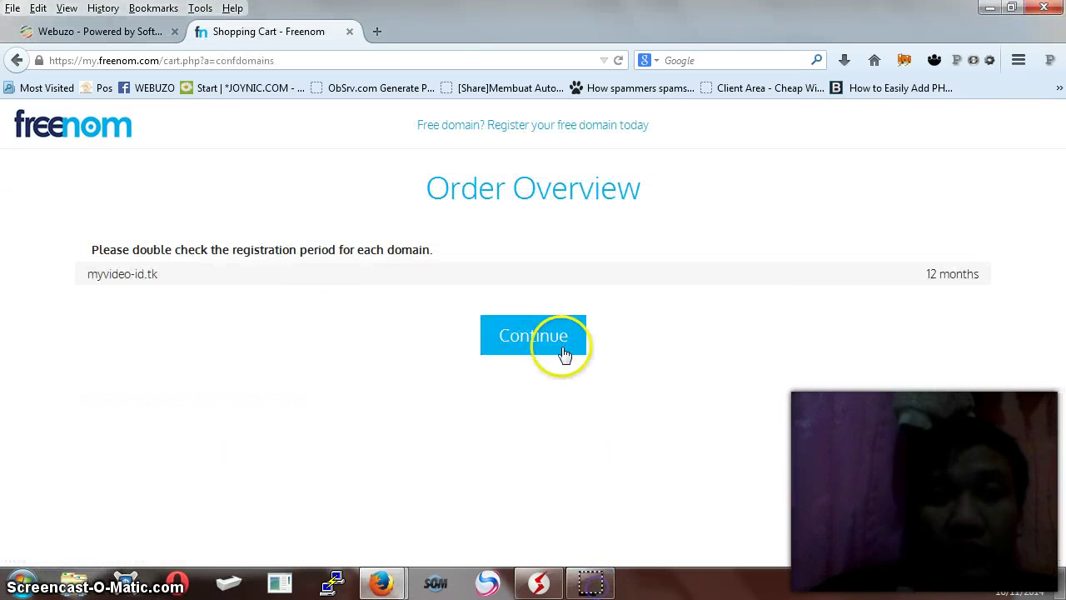
click(550, 351)
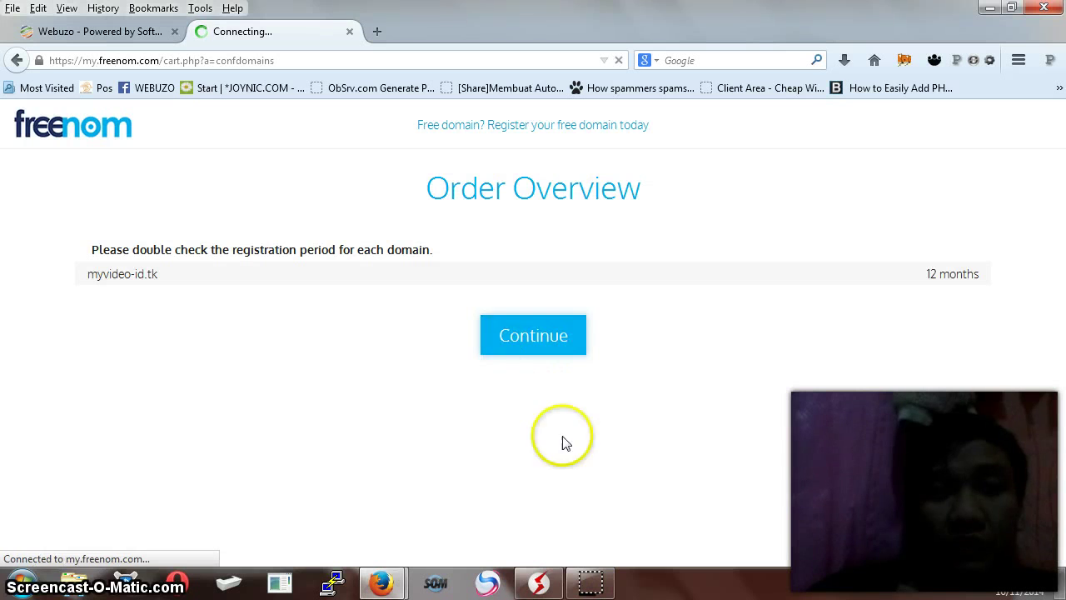
scroll(470, 375, down, 5)
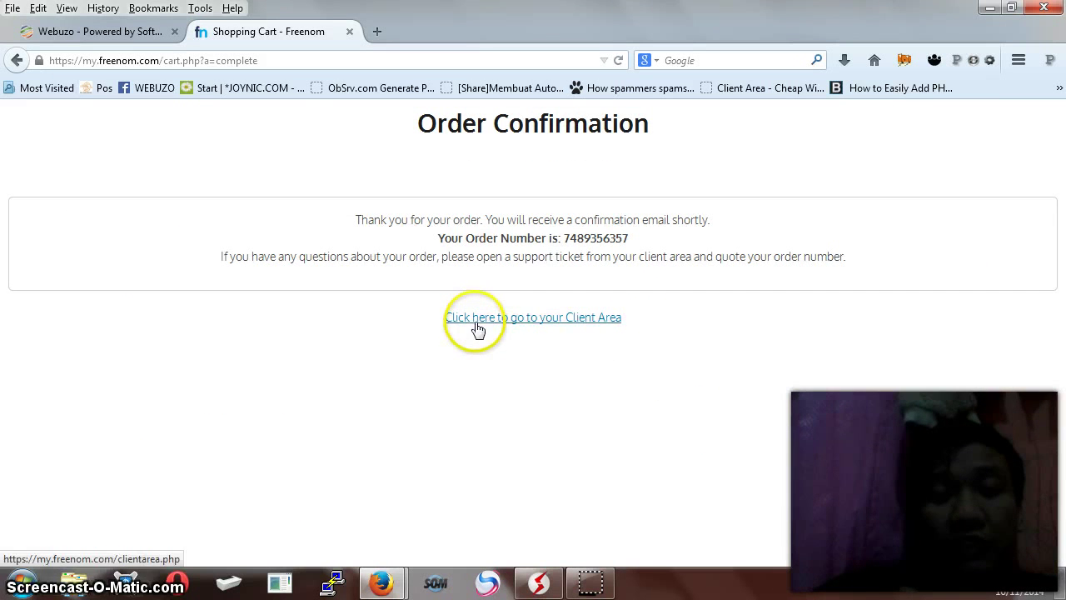
From Client Area > My Domains, manage myvideo-id.tk and show its Nameservers settings.
click(545, 326)
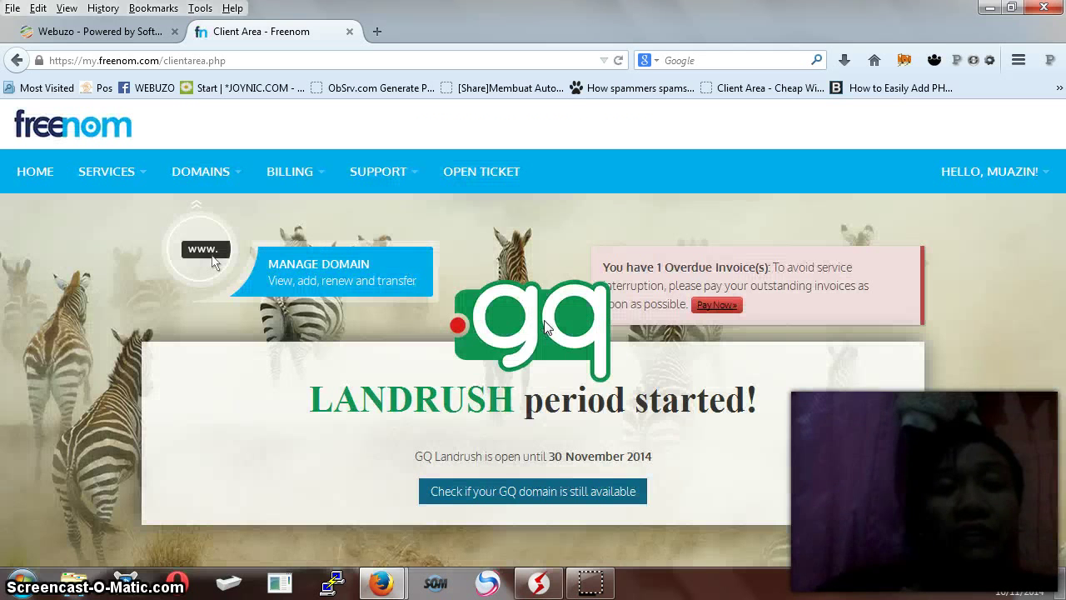
click(232, 172)
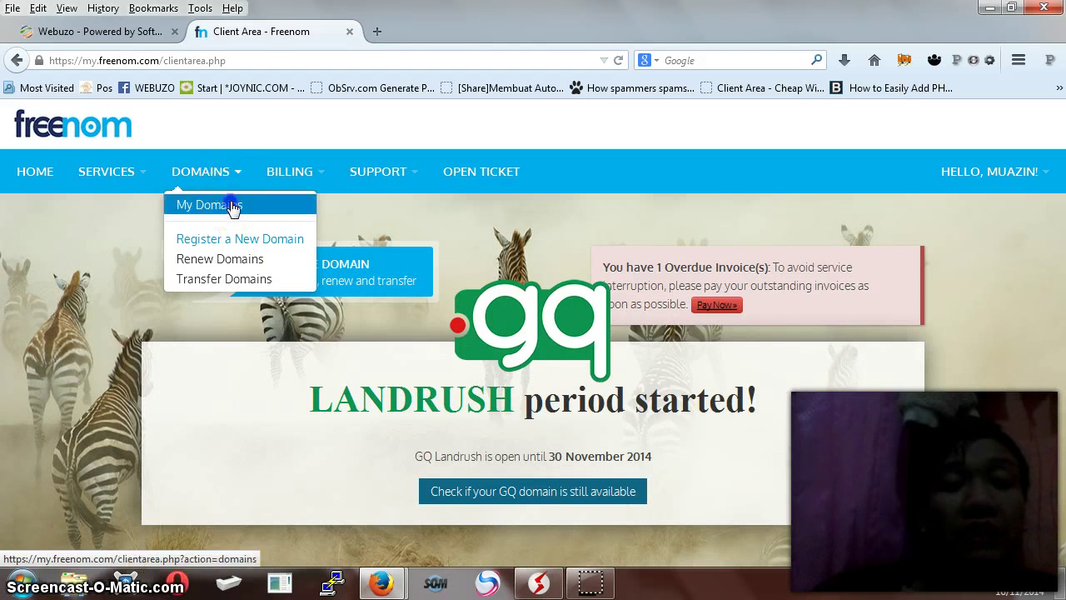
click(231, 203)
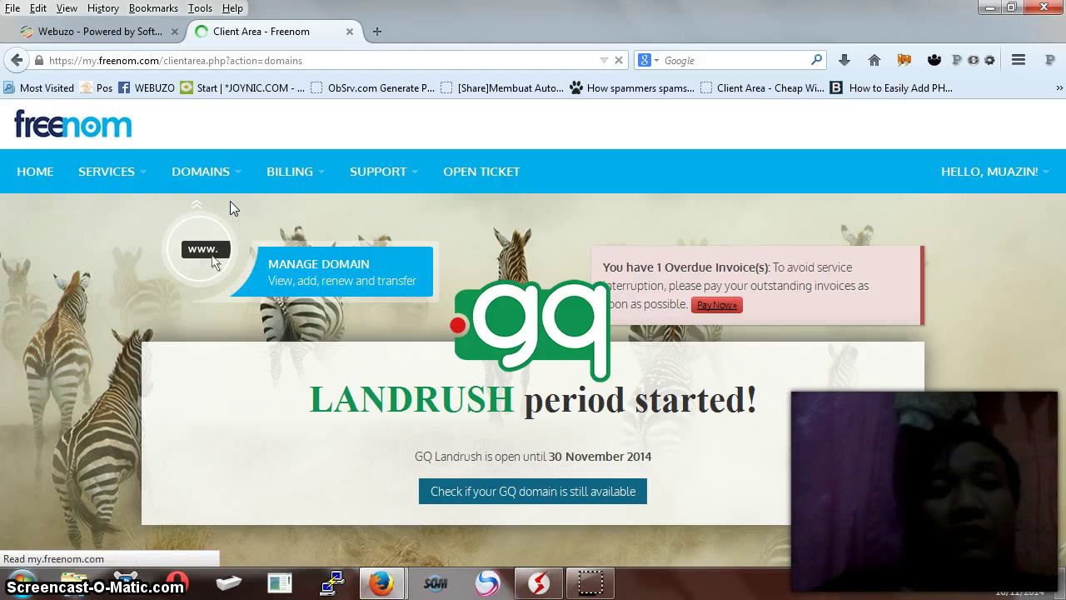
scroll(432, 298, down, 2)
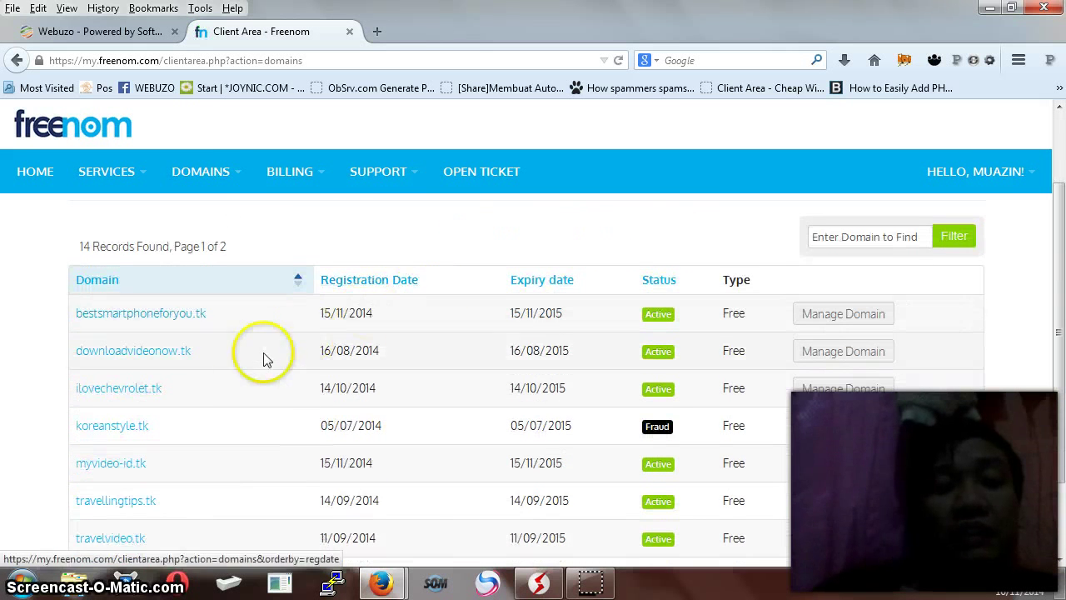
scroll(250, 364, down, 2)
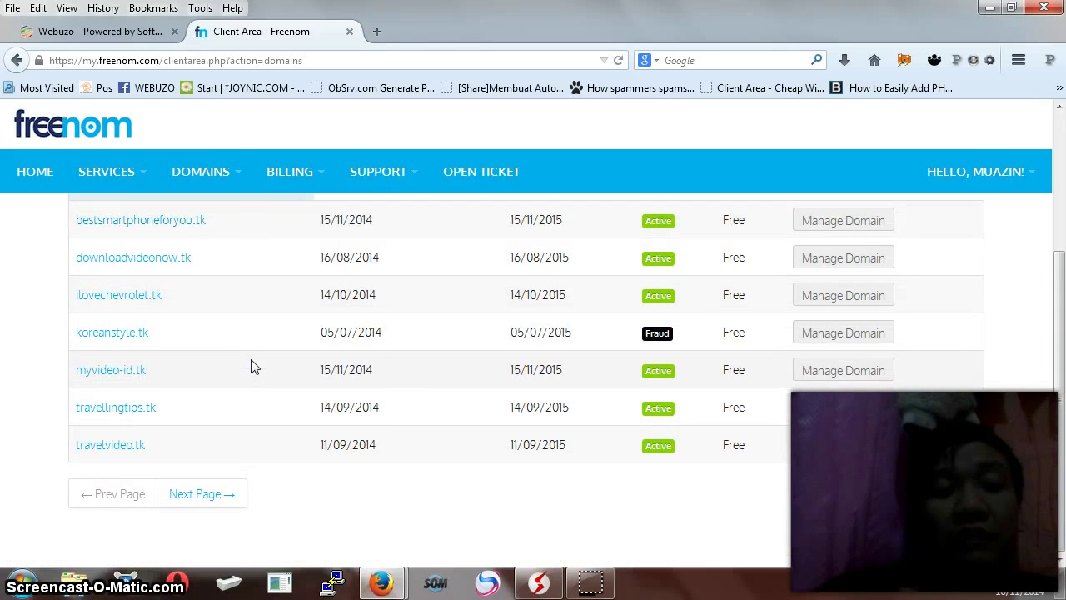
click(822, 370)
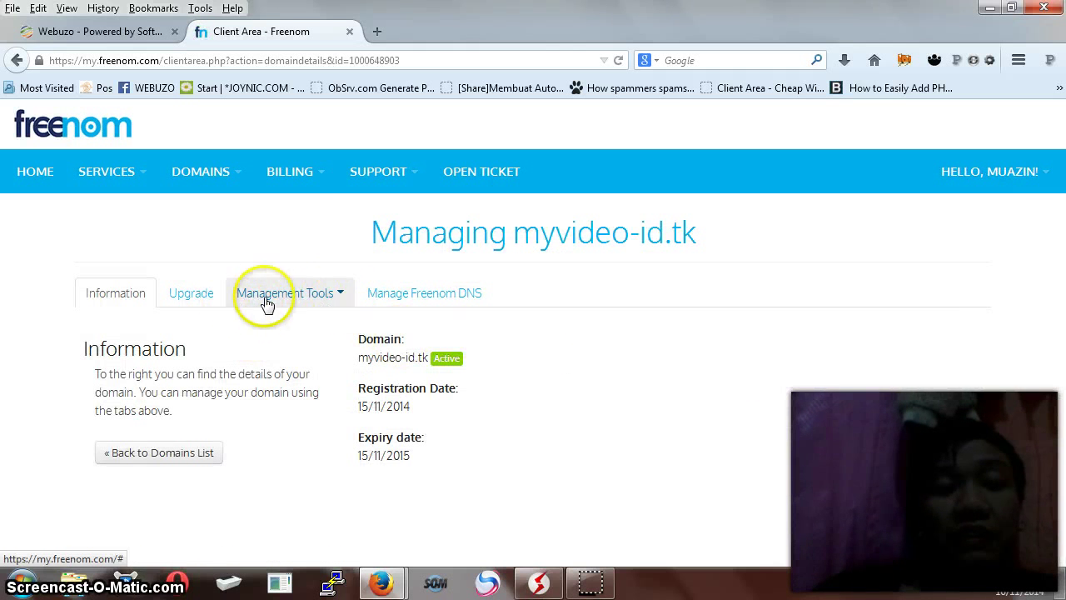
click(344, 302)
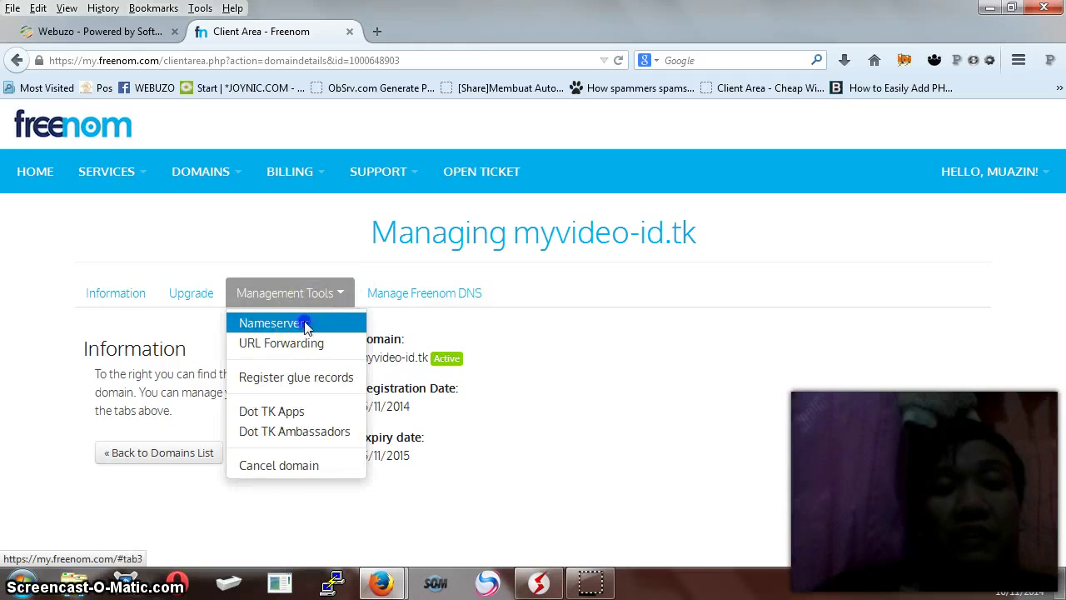
click(311, 324)
scroll(636, 347, down, 1)
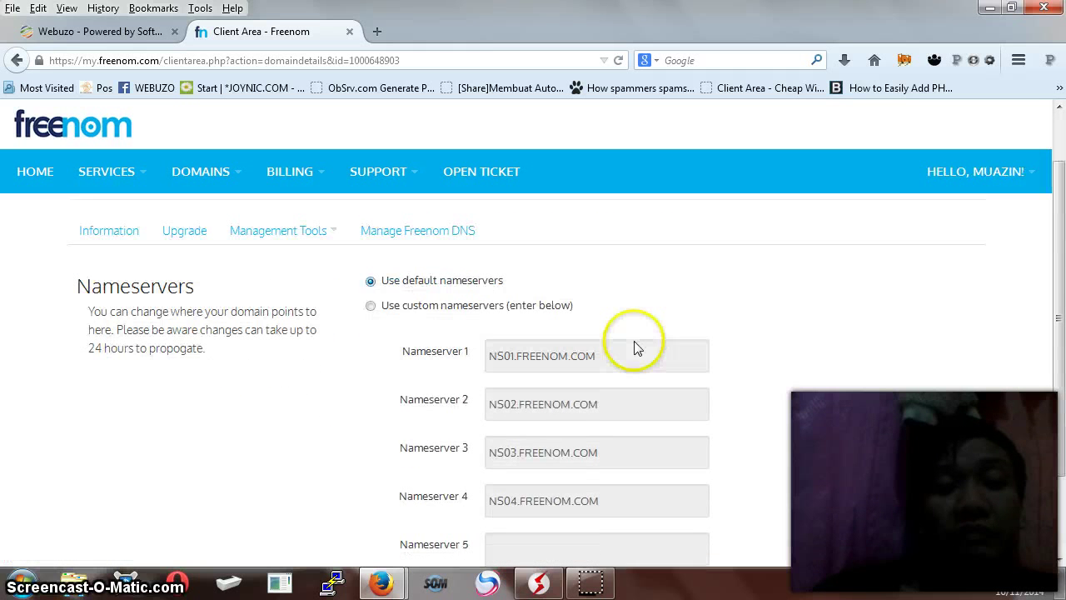
Switch to custom nameservers and enter ns18.4wy.net and ns28.4wy.net as Nameservers 1 and 2.
click(372, 303)
drag(612, 359, 395, 360)
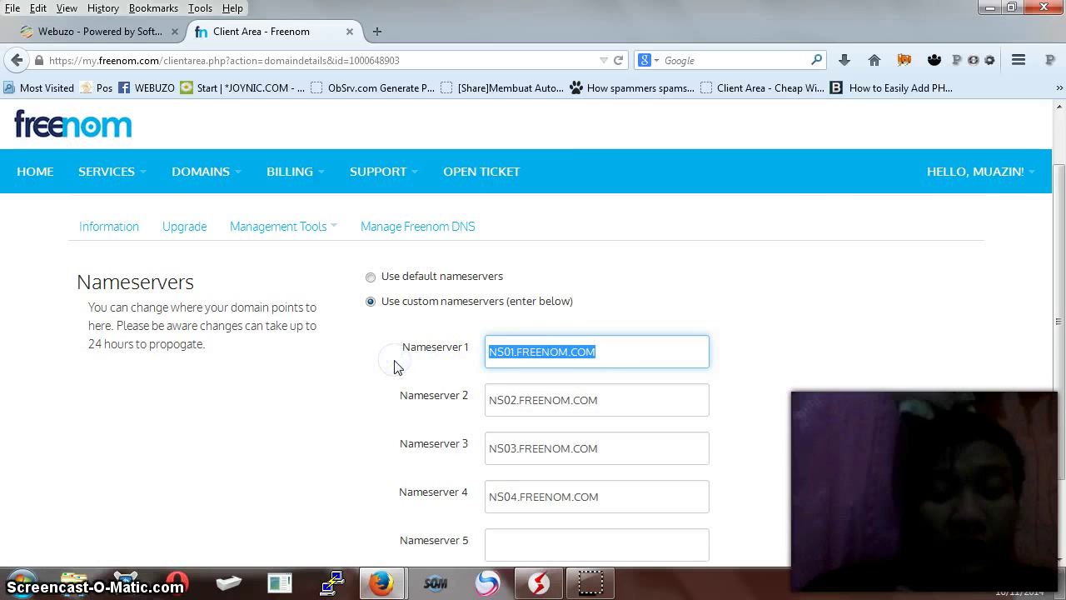
text(ns)
click(553, 364)
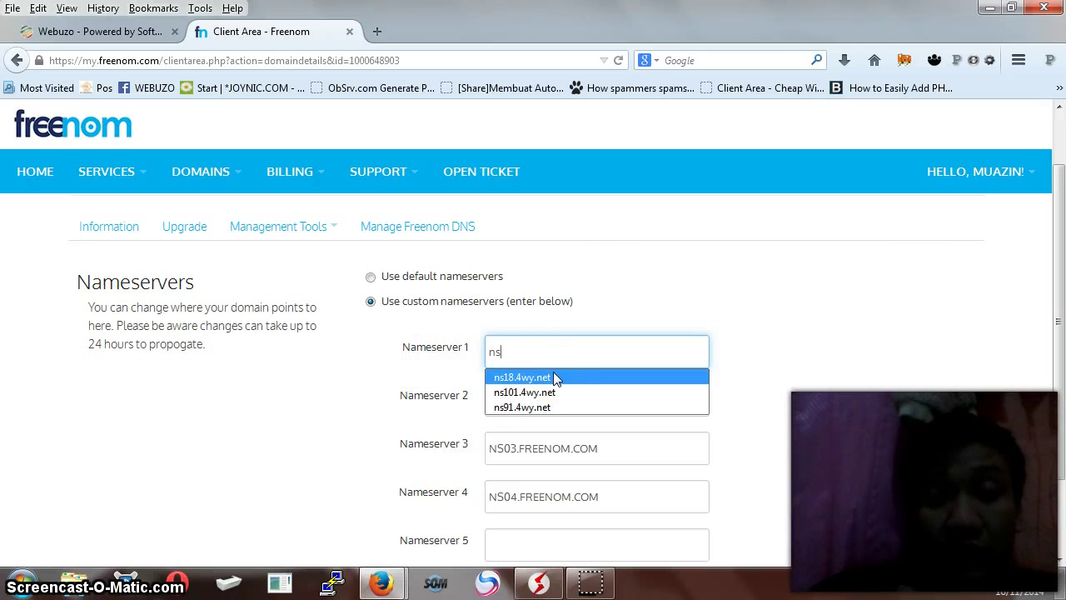
click(556, 378)
key(Tab)
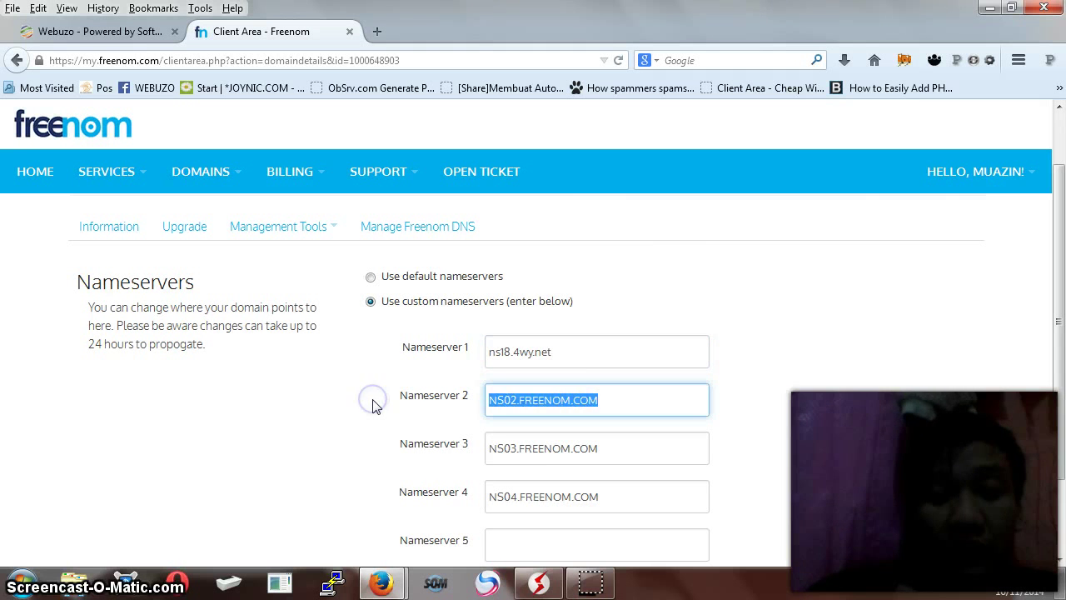
text(ns)
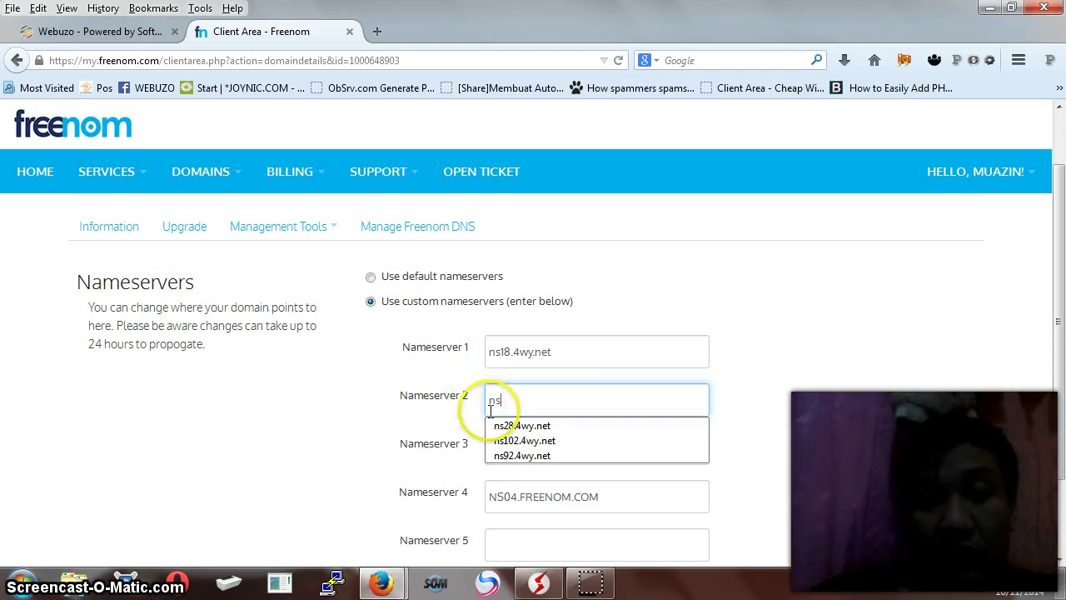
click(513, 426)
click(584, 344)
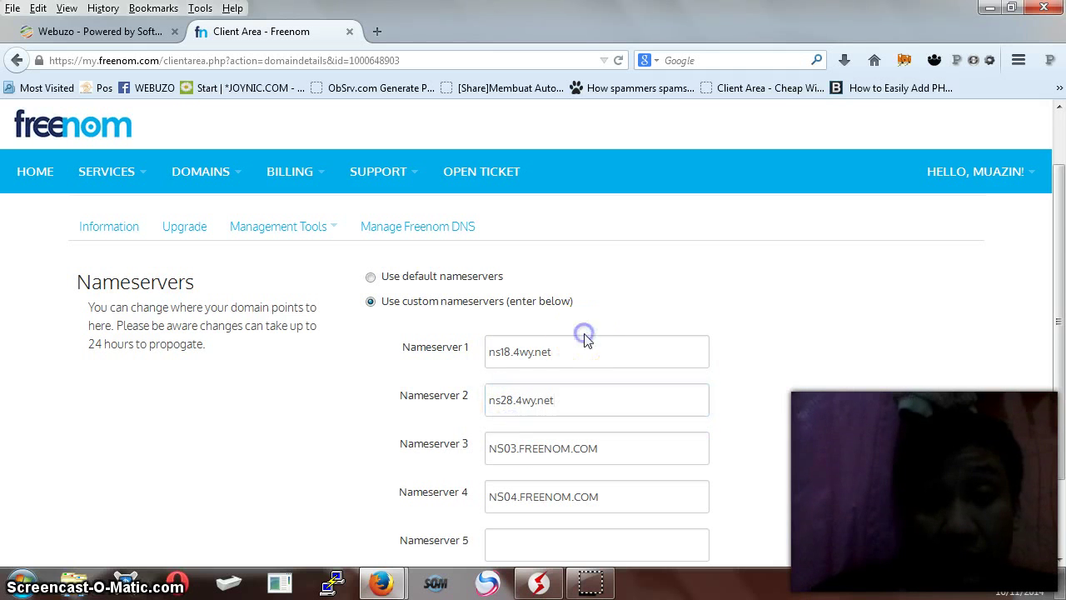
click(586, 402)
Clear Nameservers 3 and 4 and save the nameserver changes.
scroll(949, 402, down, 2)
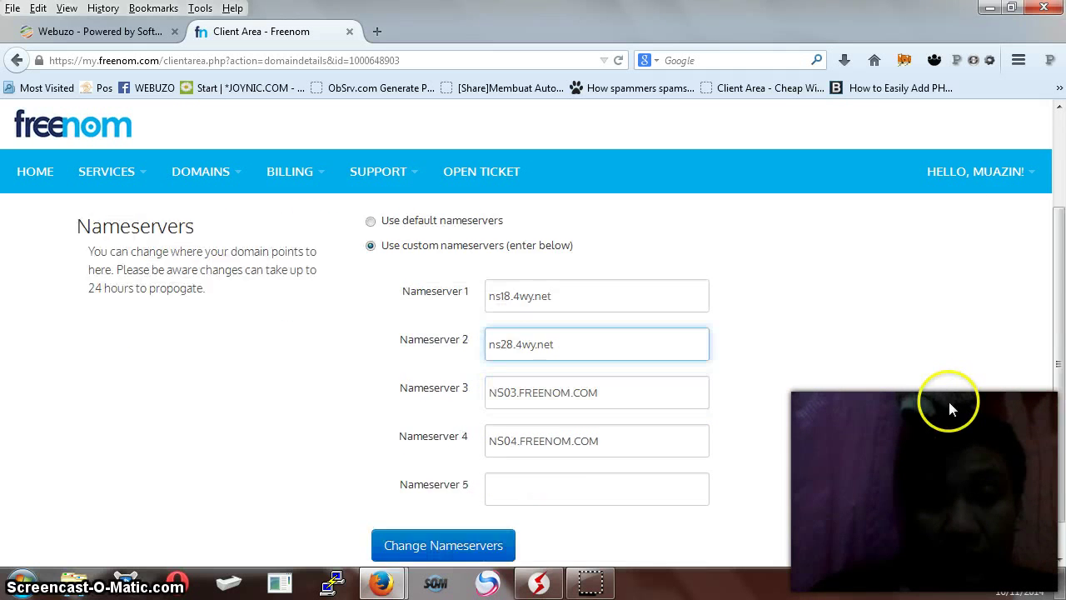
drag(628, 357, 497, 354)
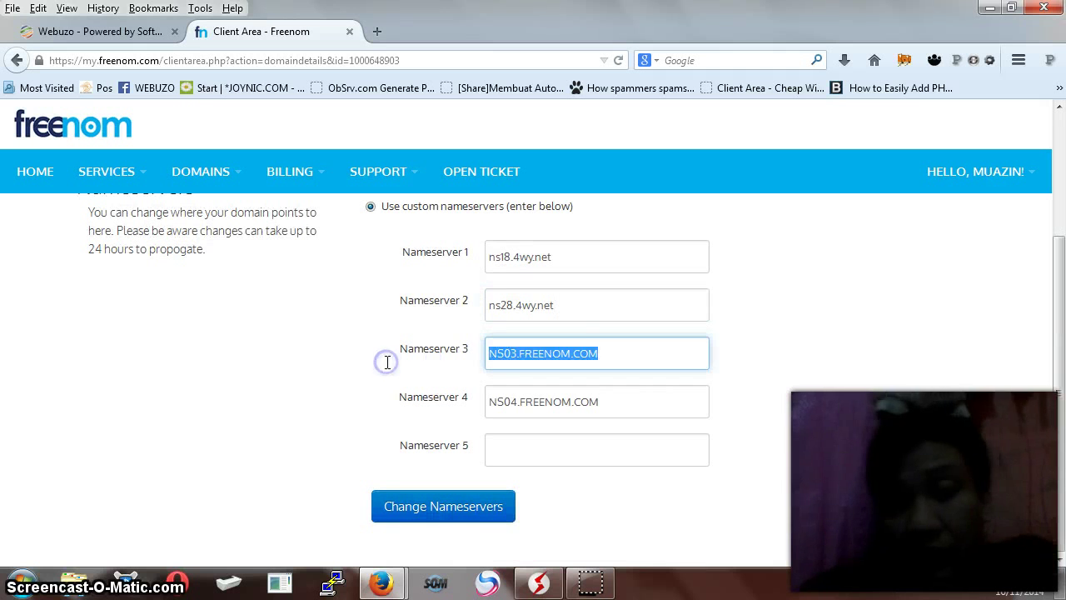
key(BackSpace)
drag(638, 401, 442, 409)
key(BackSpace)
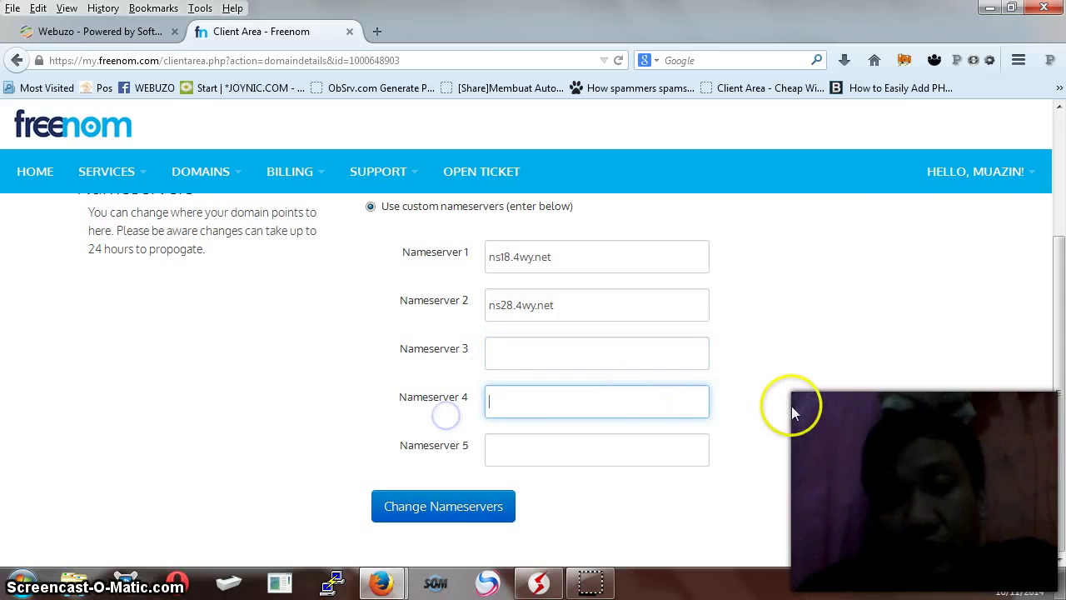
click(488, 510)
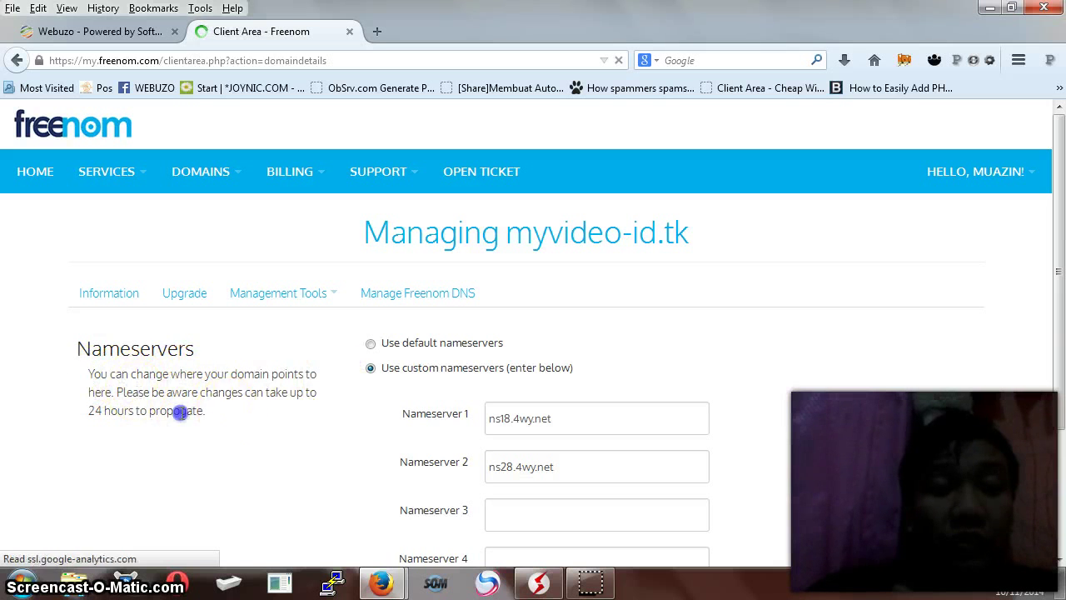
scroll(226, 421, down, 1)
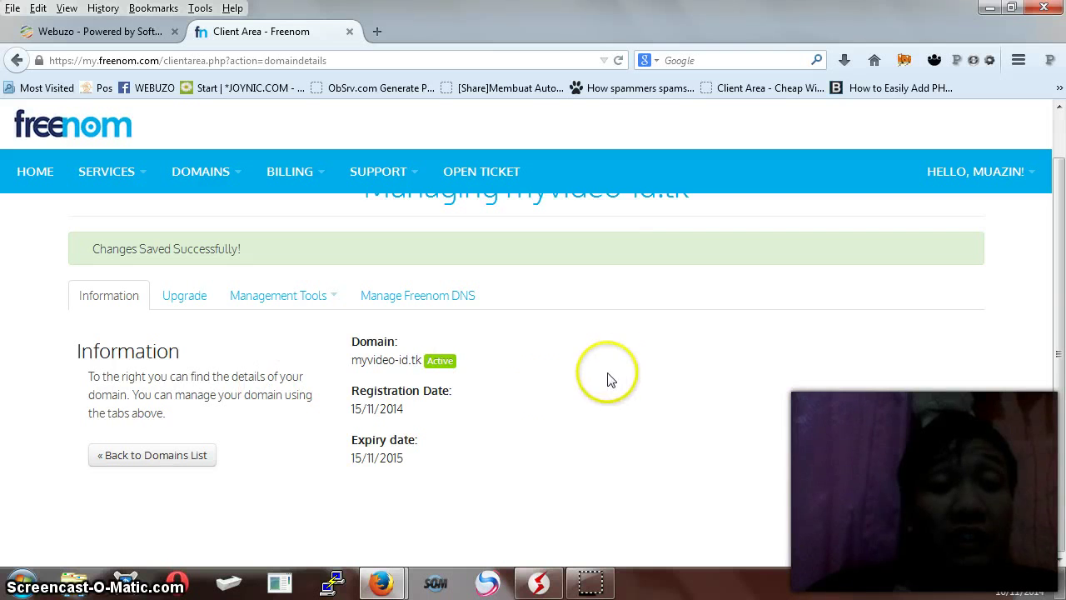
scroll(558, 341, up, 1)
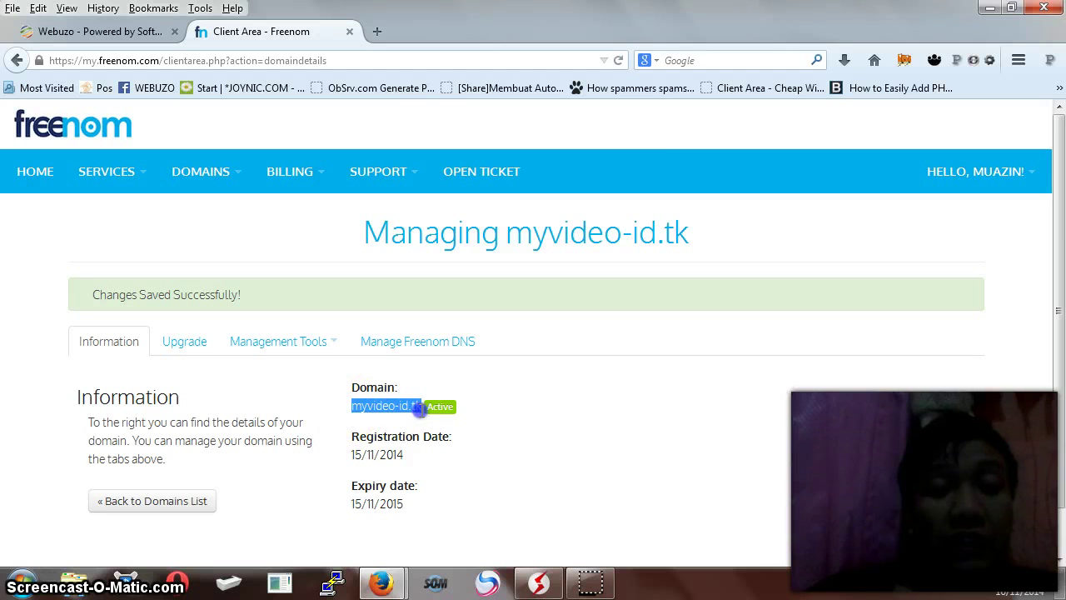
Copy the domain name myvideo-id.tk and go to the Webuzo control panel.
right_click(392, 417)
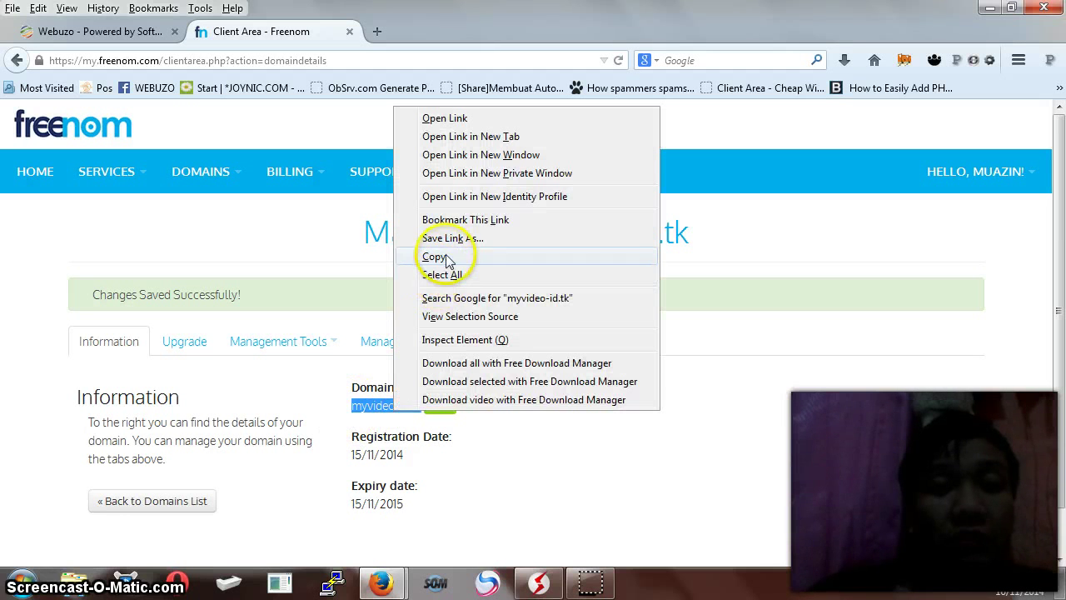
click(440, 255)
click(46, 31)
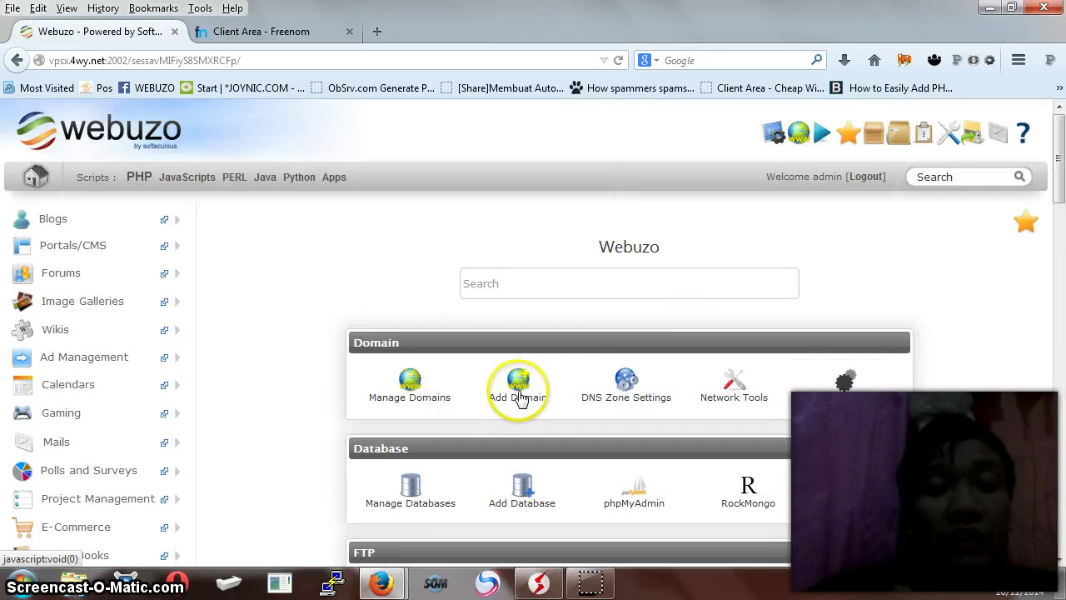
Paste myvideo-id.tk into the Add New Domain form with Addon checked.
click(518, 386)
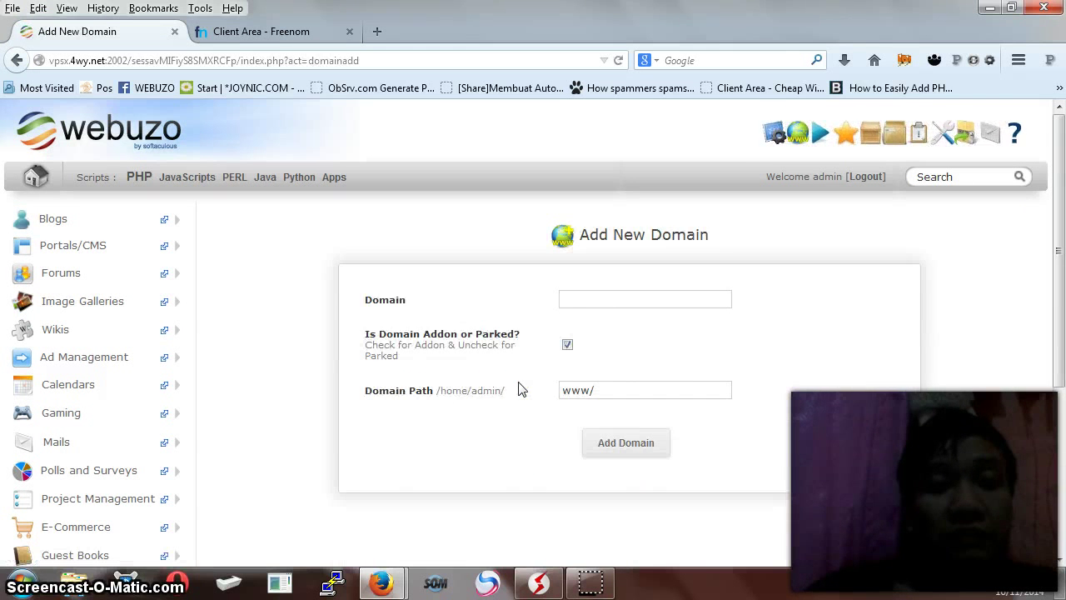
click(613, 302)
right_click(612, 304)
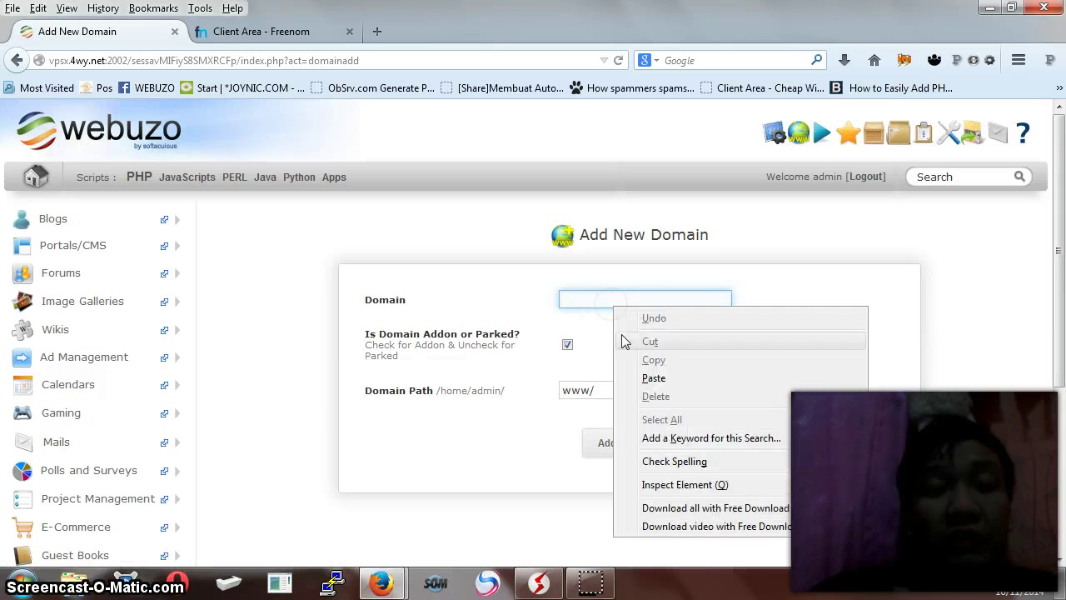
click(645, 375)
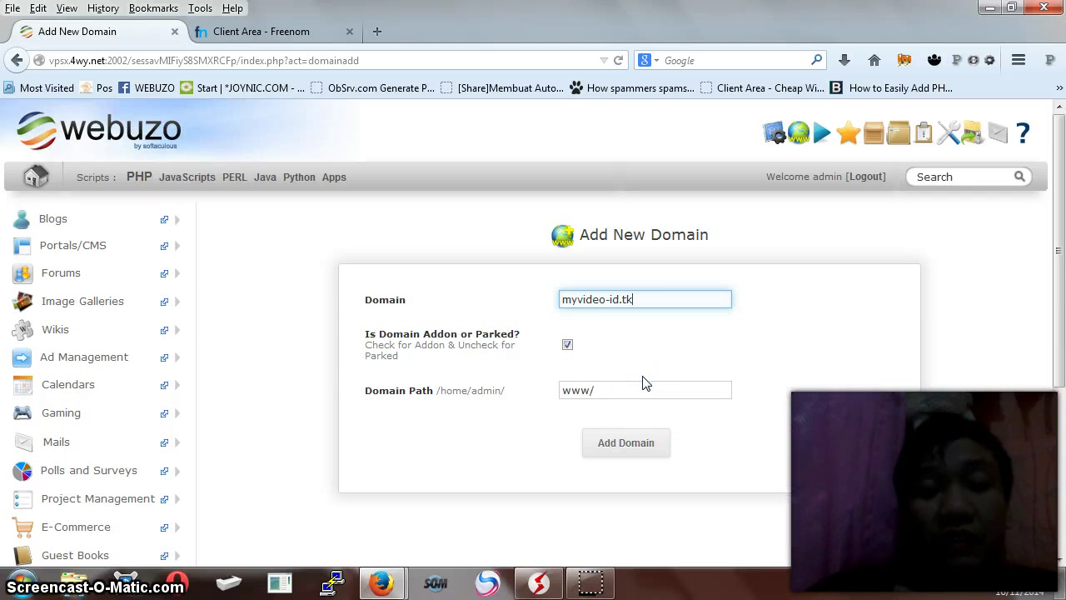
click(643, 387)
click(669, 301)
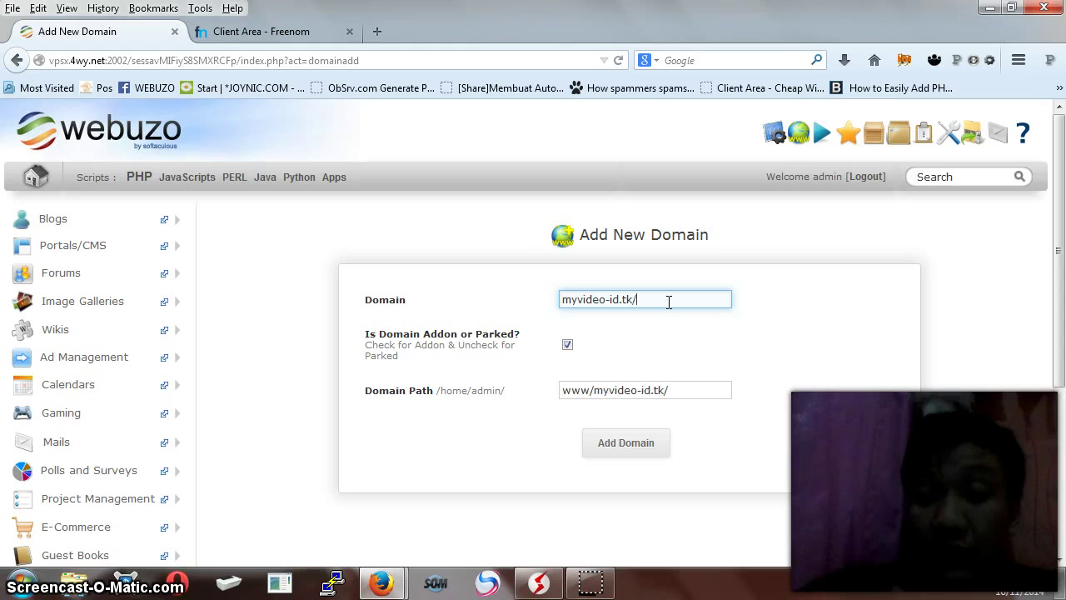
drag(669, 302, 591, 324)
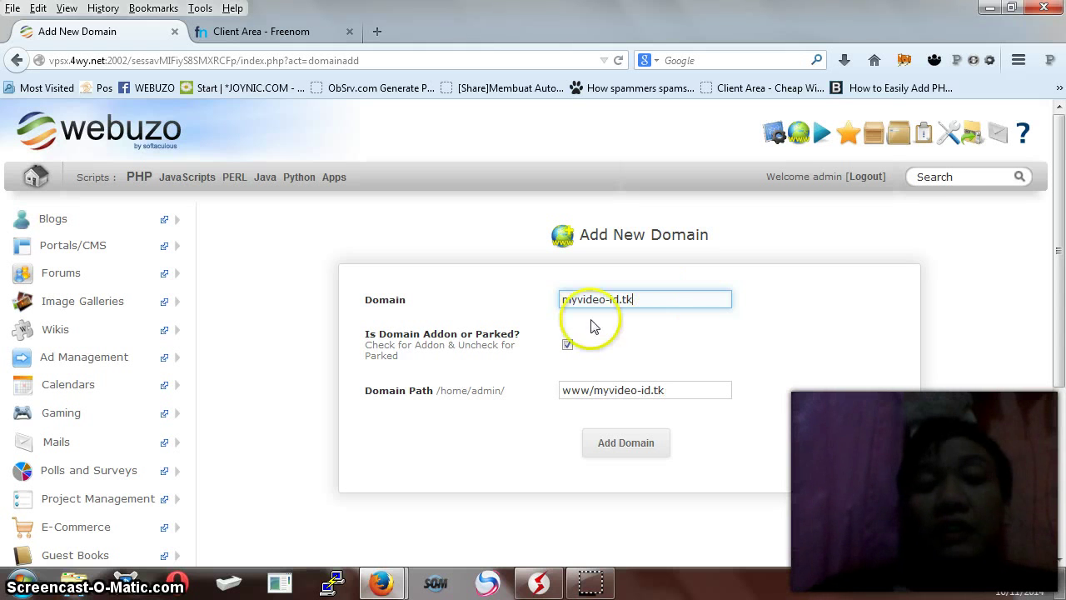
click(554, 333)
click(604, 359)
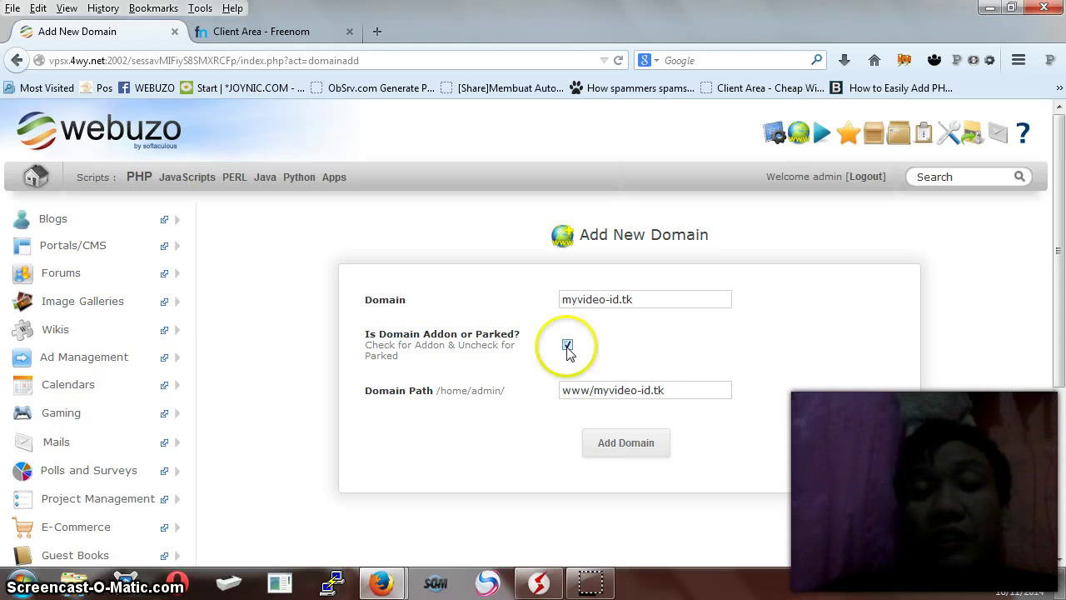
Add the domain with path www/myvideo-id.tk and dismiss the success message.
click(647, 444)
click(702, 389)
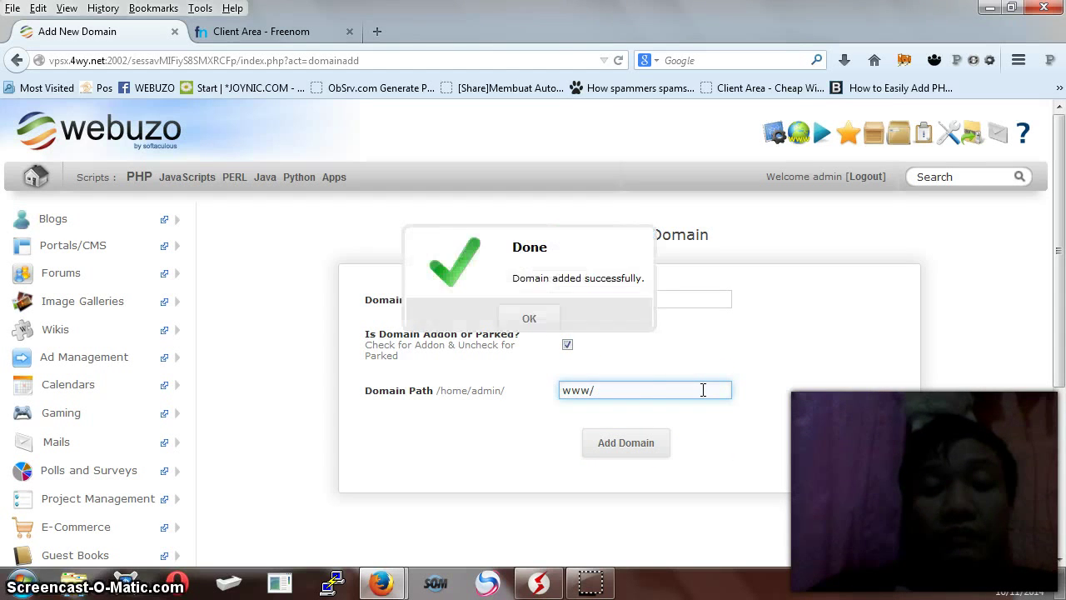
click(532, 325)
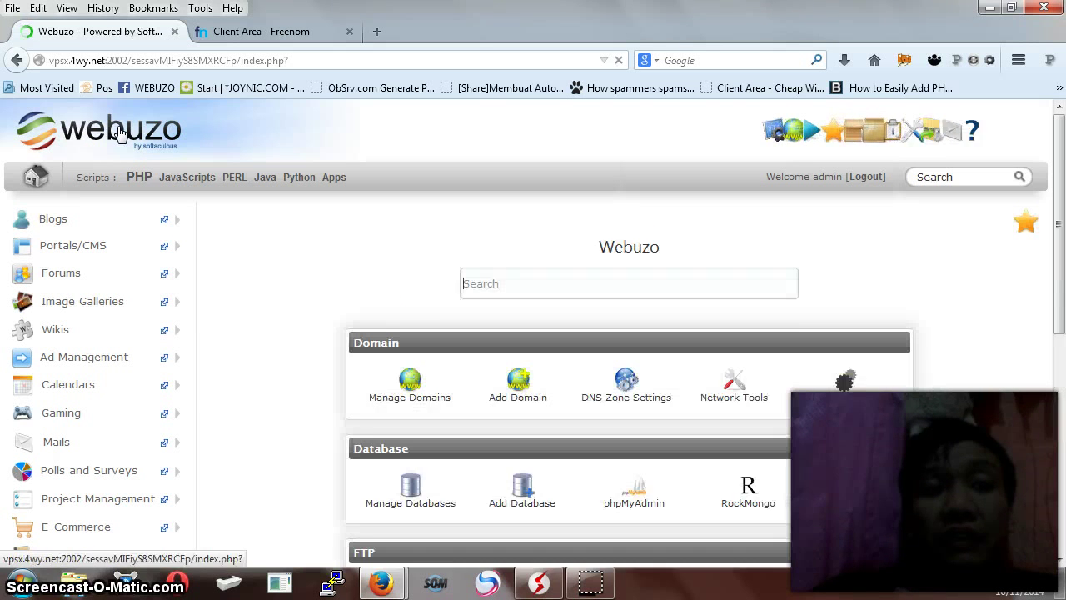
Create the database admin_myvid and dismiss the 'Database Created Successfully' message.
scroll(671, 291, down, 2)
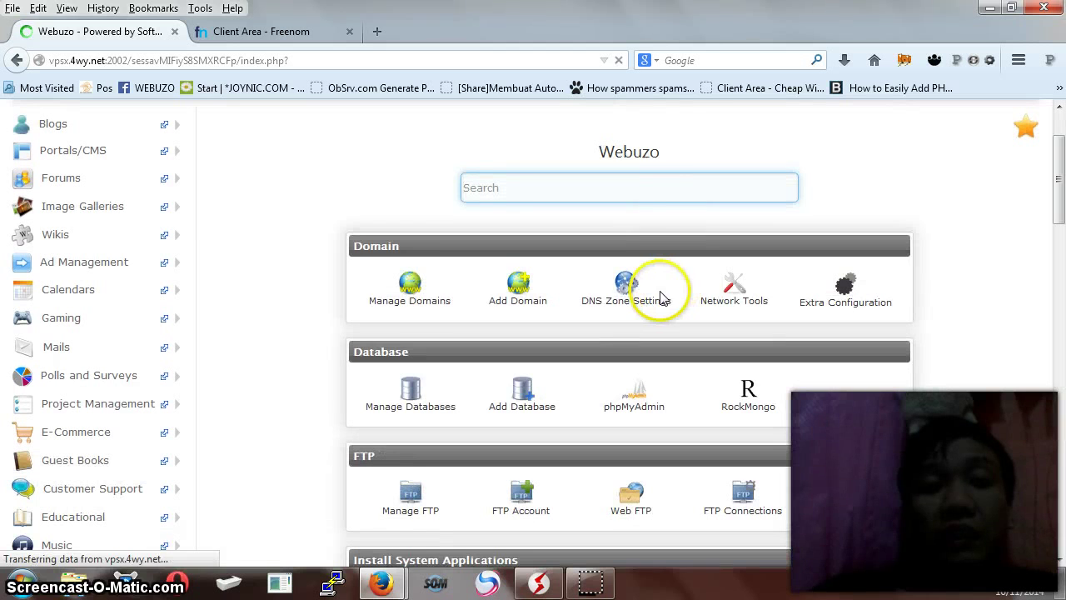
scroll(425, 283, down, 3)
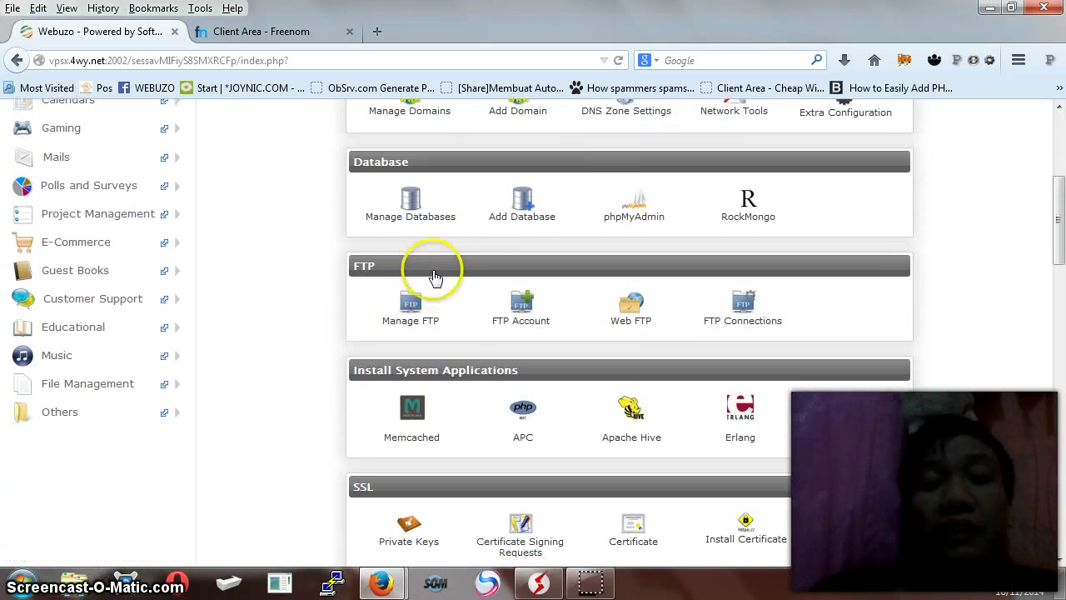
click(522, 209)
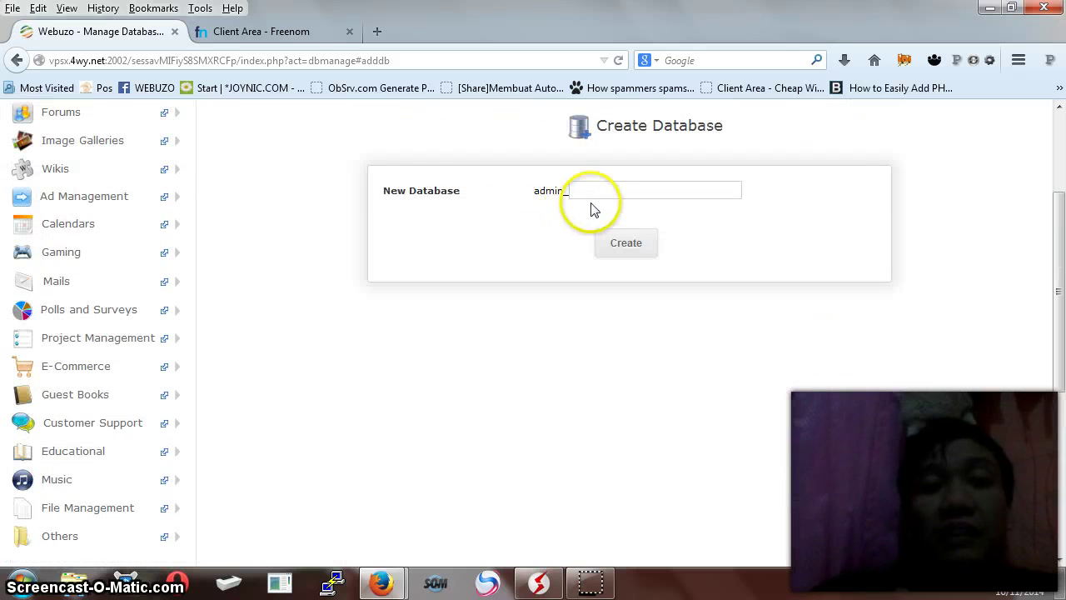
click(611, 191)
text(myvid)
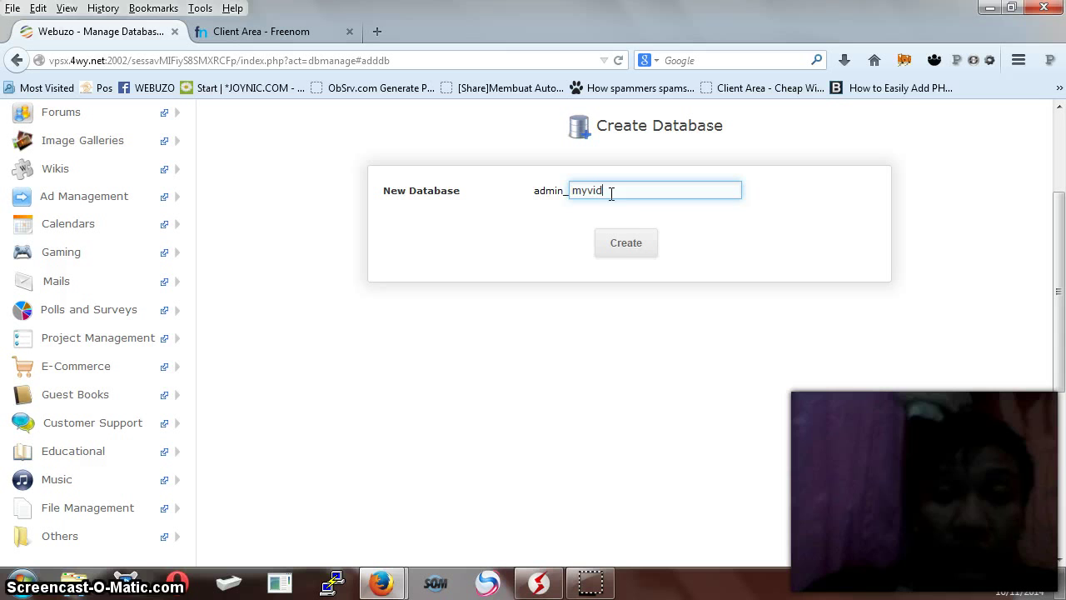
click(623, 242)
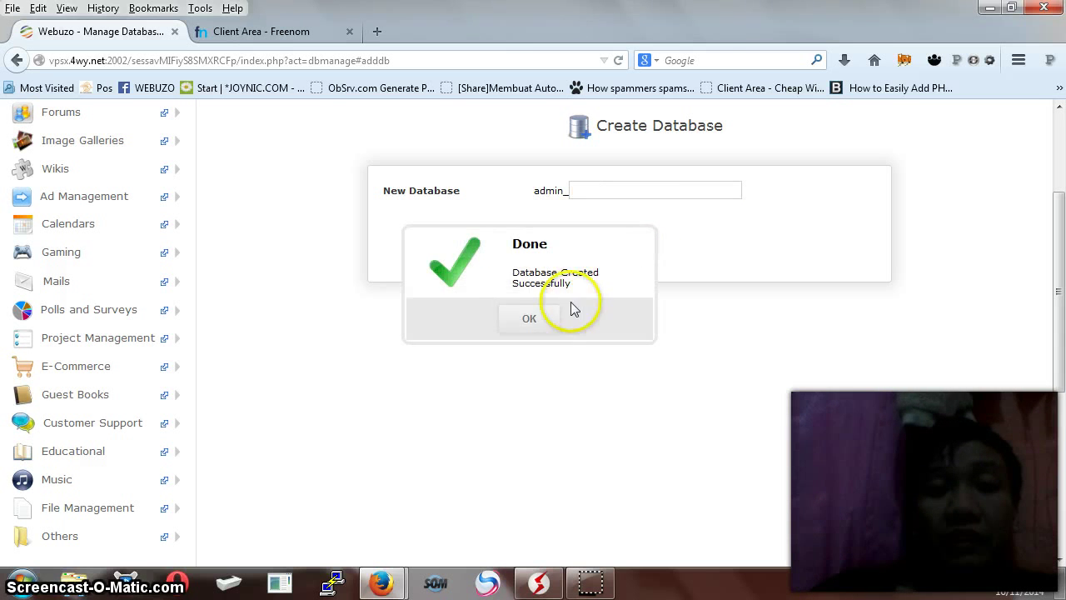
click(537, 322)
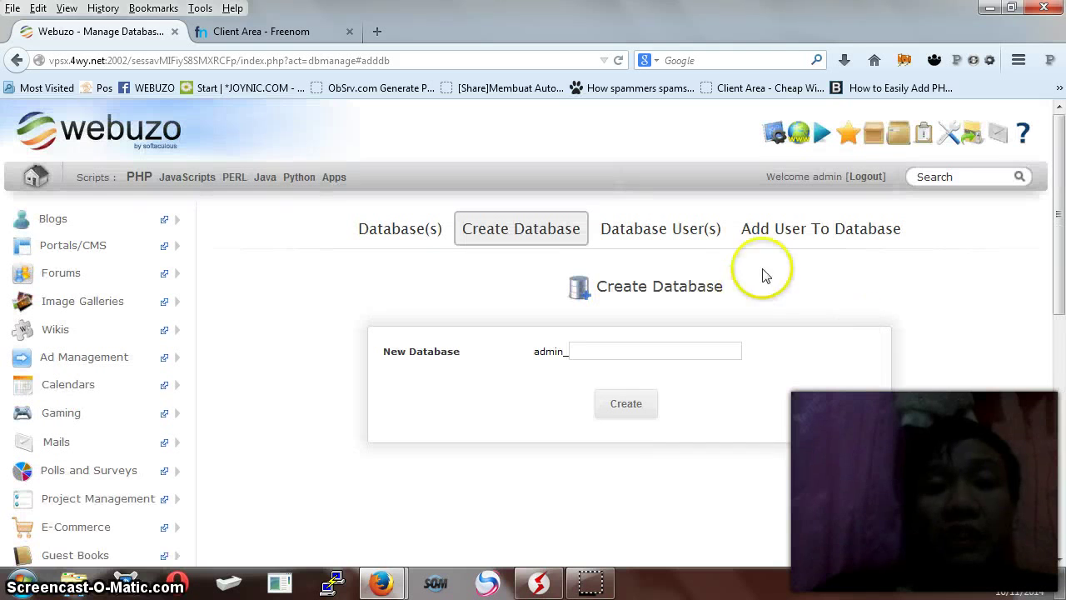
Add database user admin_myvid with its password and dismiss the confirmation.
click(799, 231)
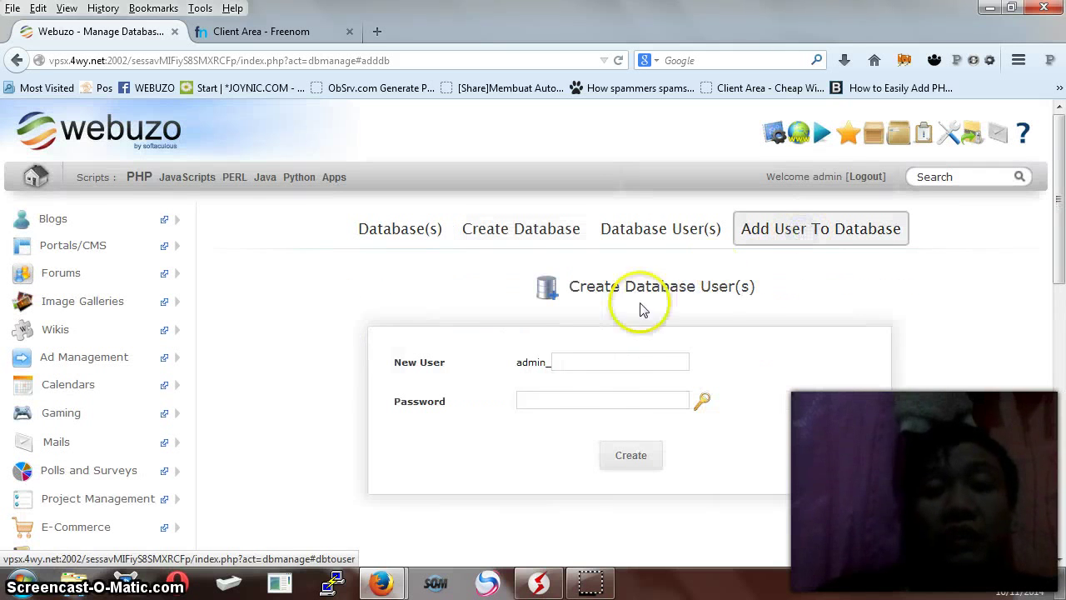
click(588, 360)
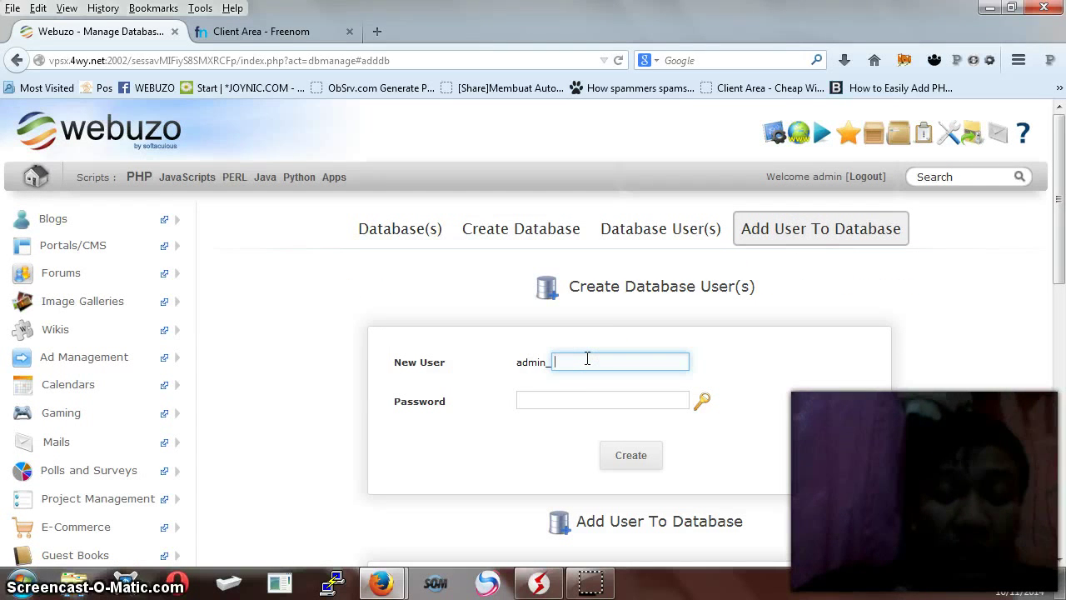
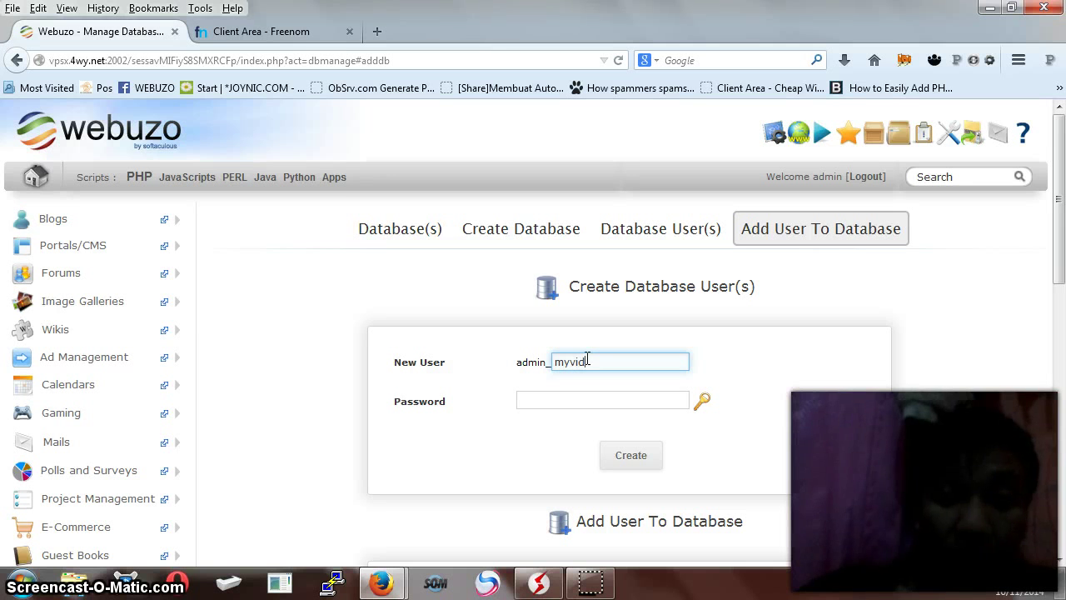
key(Tab)
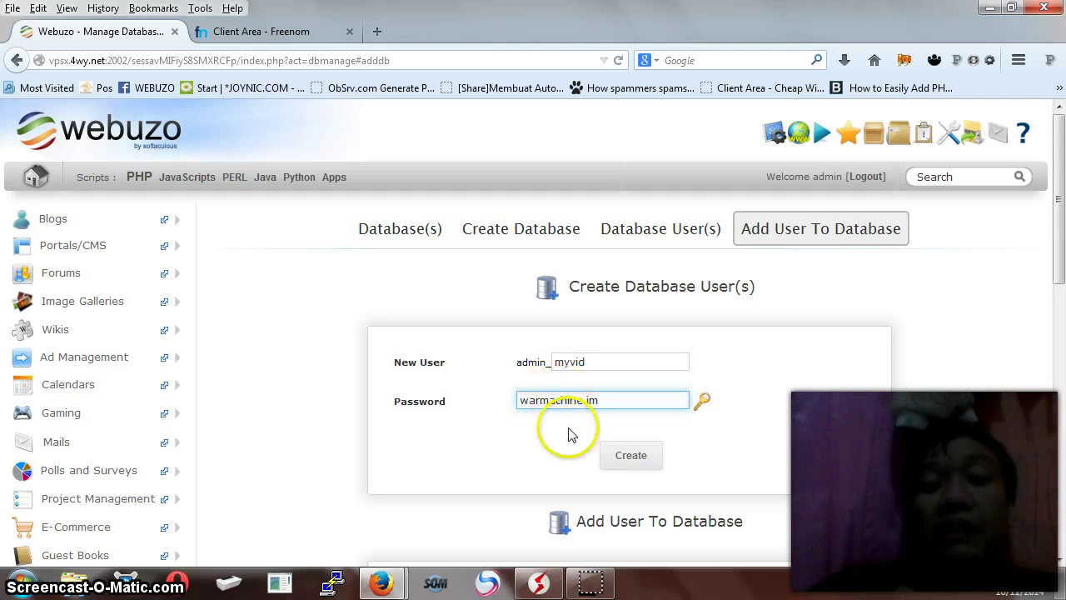
click(630, 459)
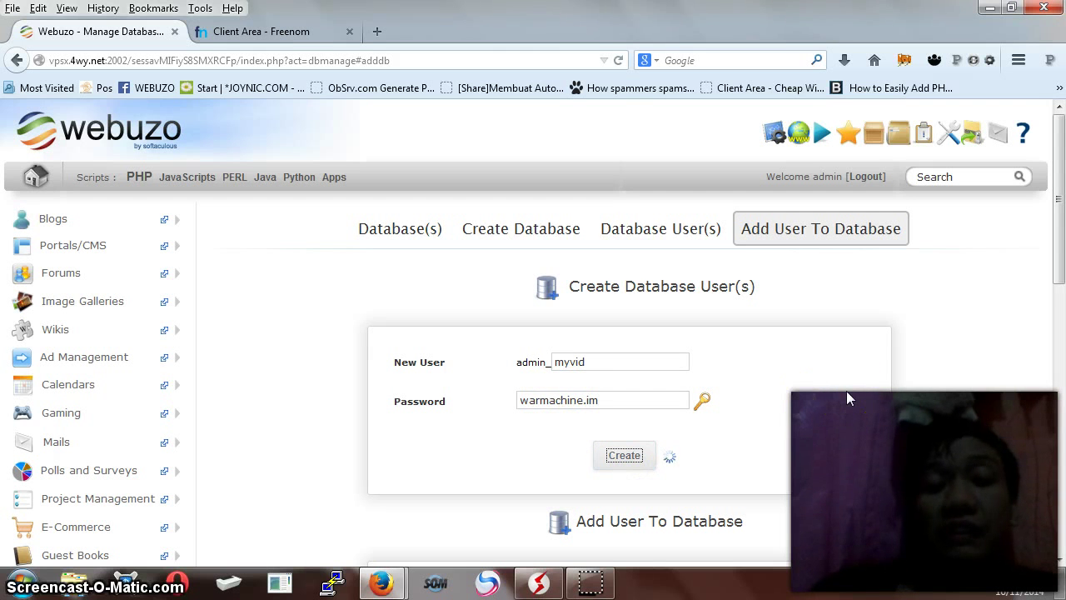
click(530, 318)
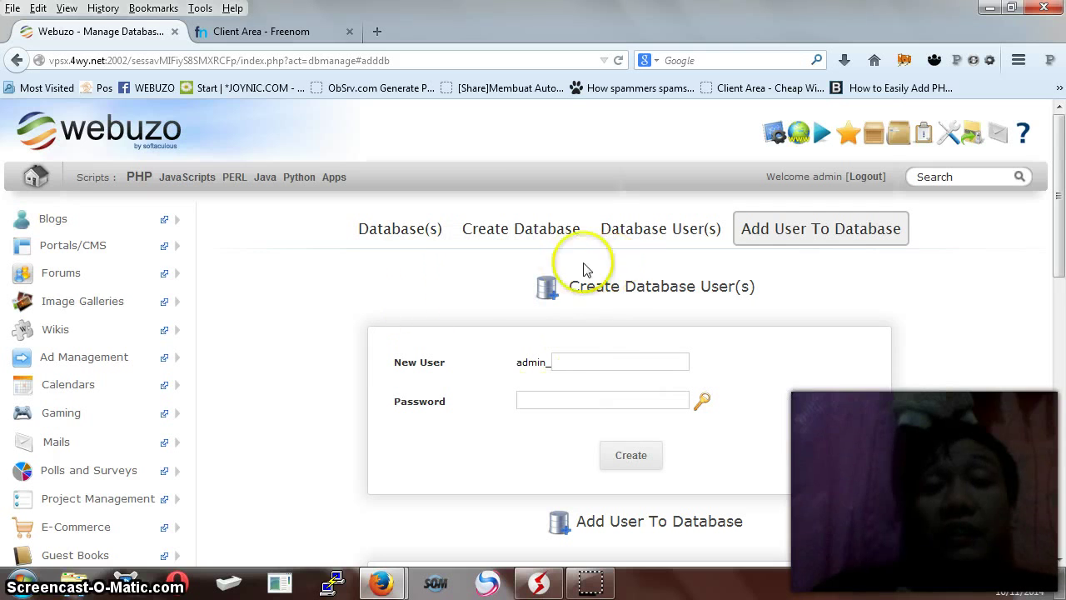
Attach user admin_myvid to database admin_myvid.
scroll(667, 428, down, 3)
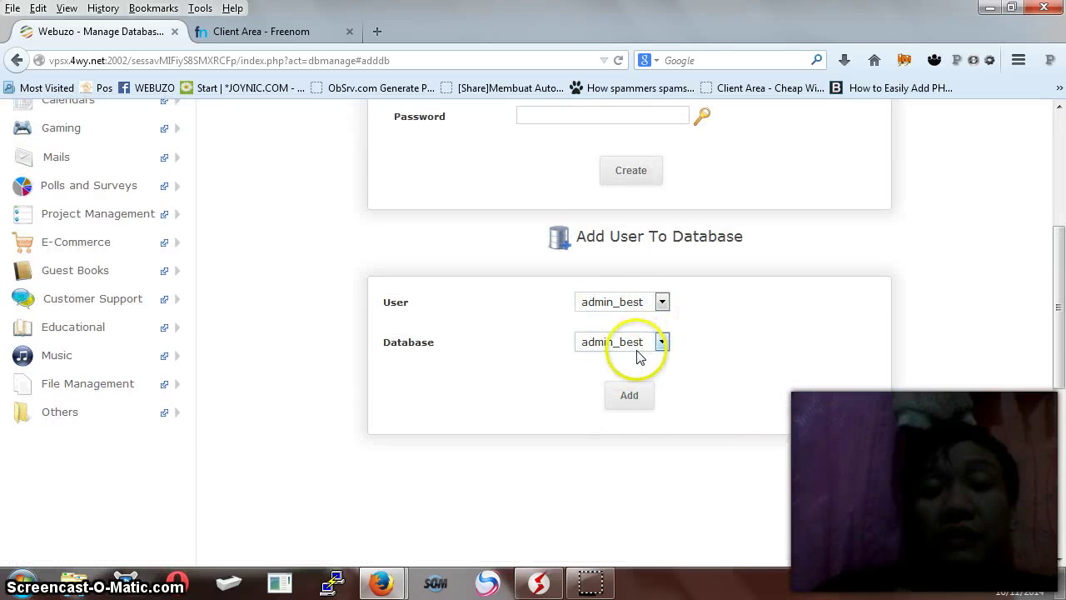
click(661, 304)
click(640, 330)
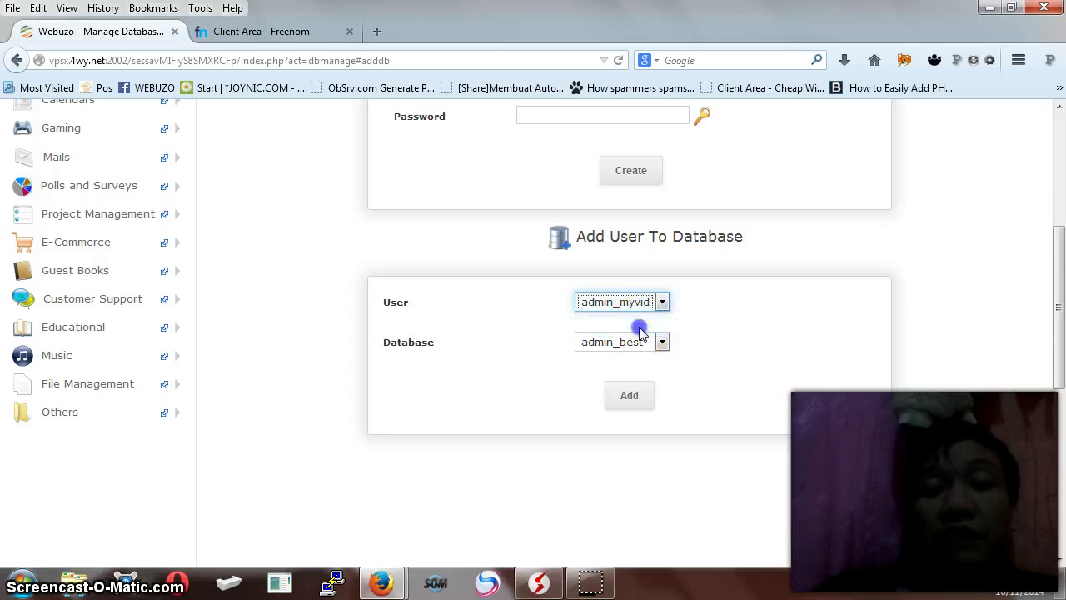
click(641, 343)
click(642, 369)
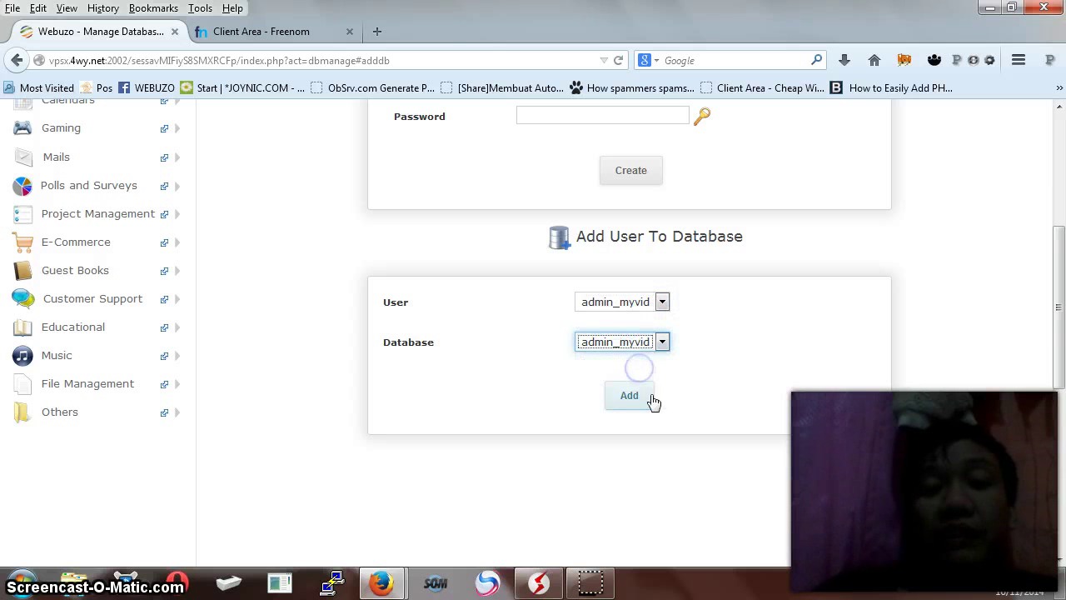
click(635, 397)
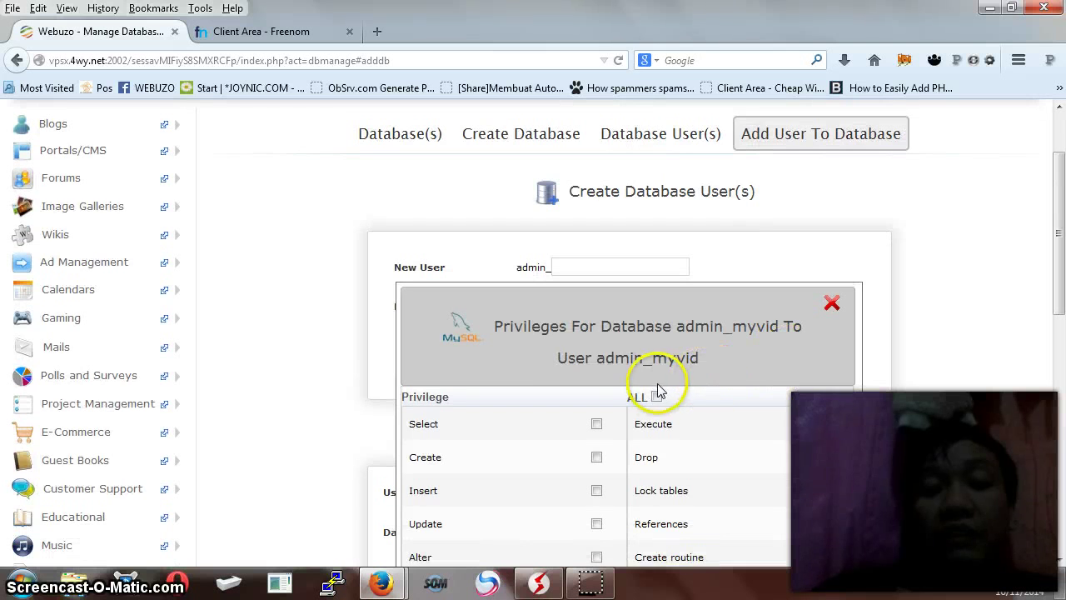
Grant ALL privileges, submit the changes, and close the privileges panel.
scroll(910, 399, down, 4)
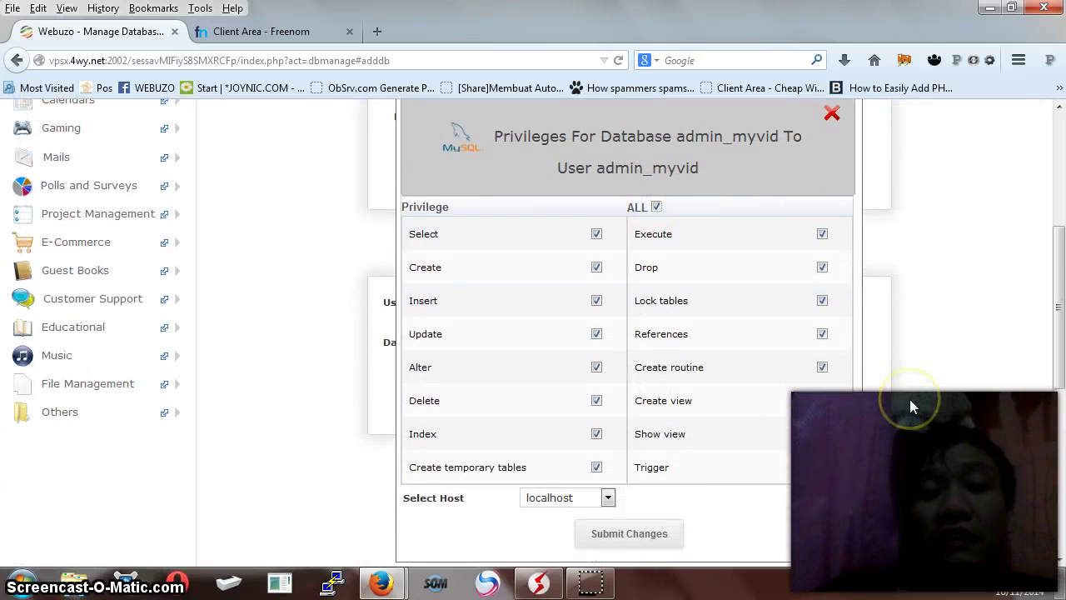
scroll(910, 399, up, 4)
scroll(1000, 427, down, 6)
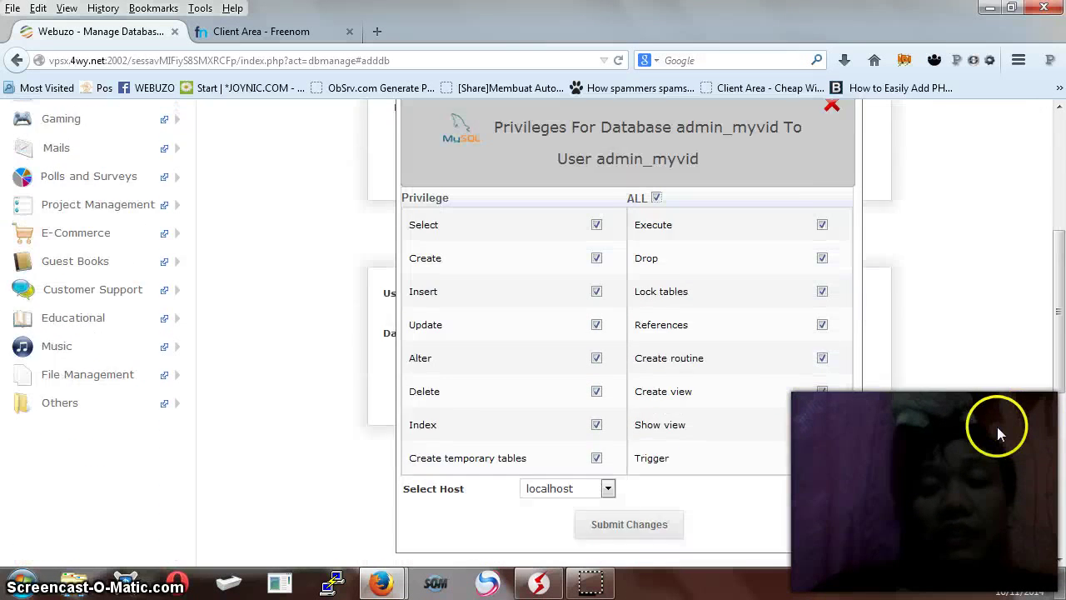
click(629, 446)
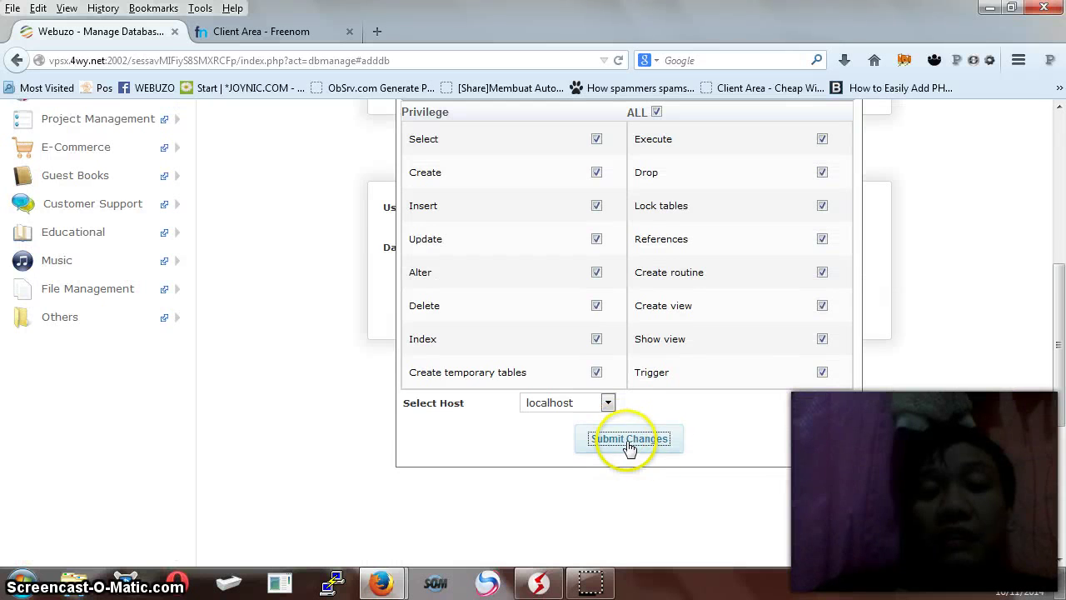
scroll(998, 438, up, 7)
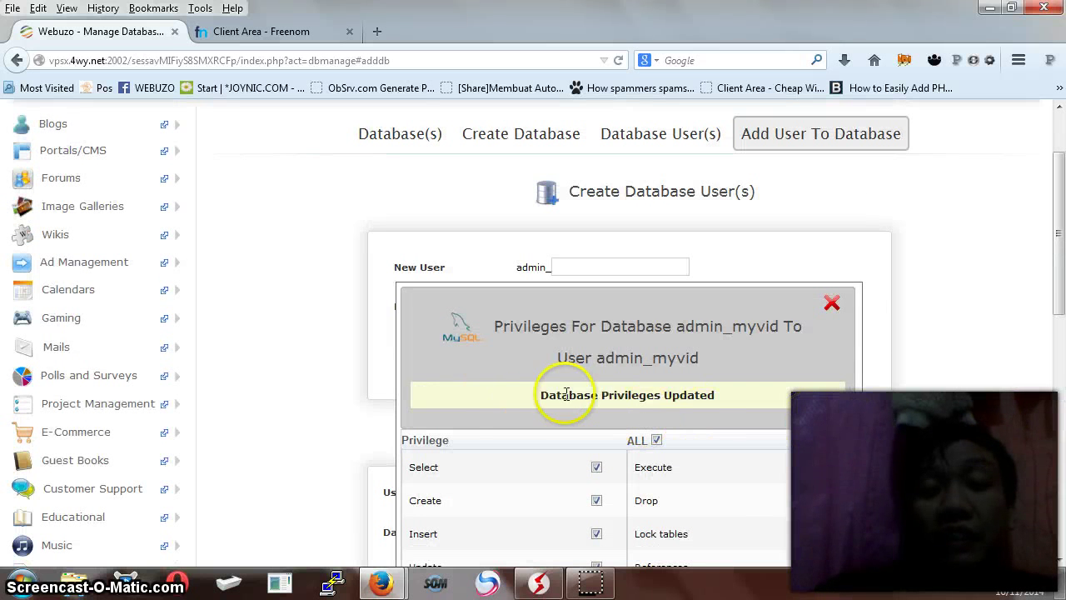
drag(537, 400, 629, 398)
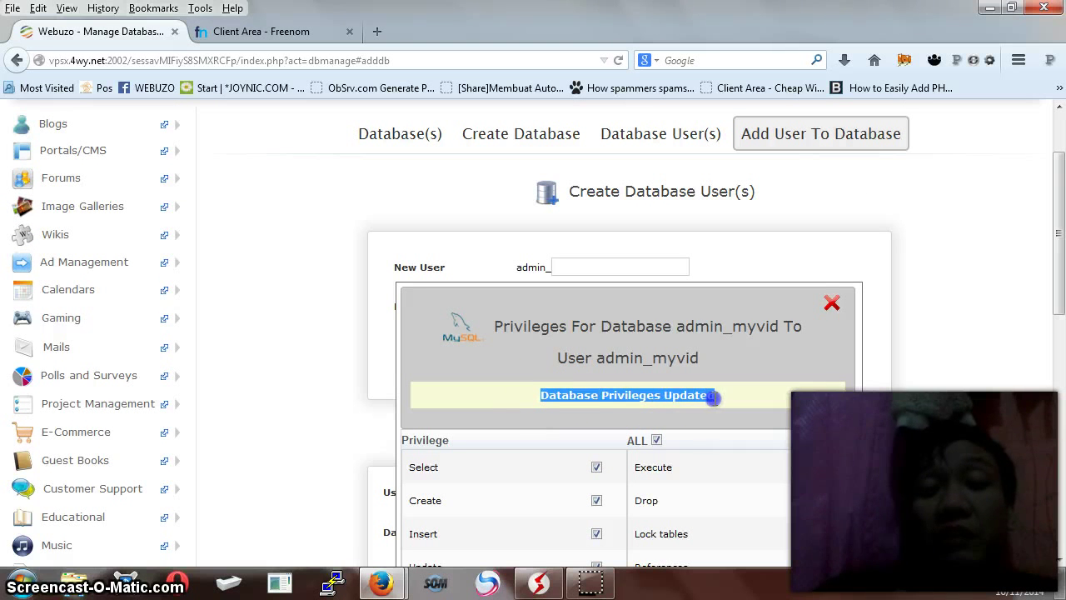
click(832, 309)
From the Webuzo home page, launch File Manager under Server Utilities.
scroll(995, 309, up, 2)
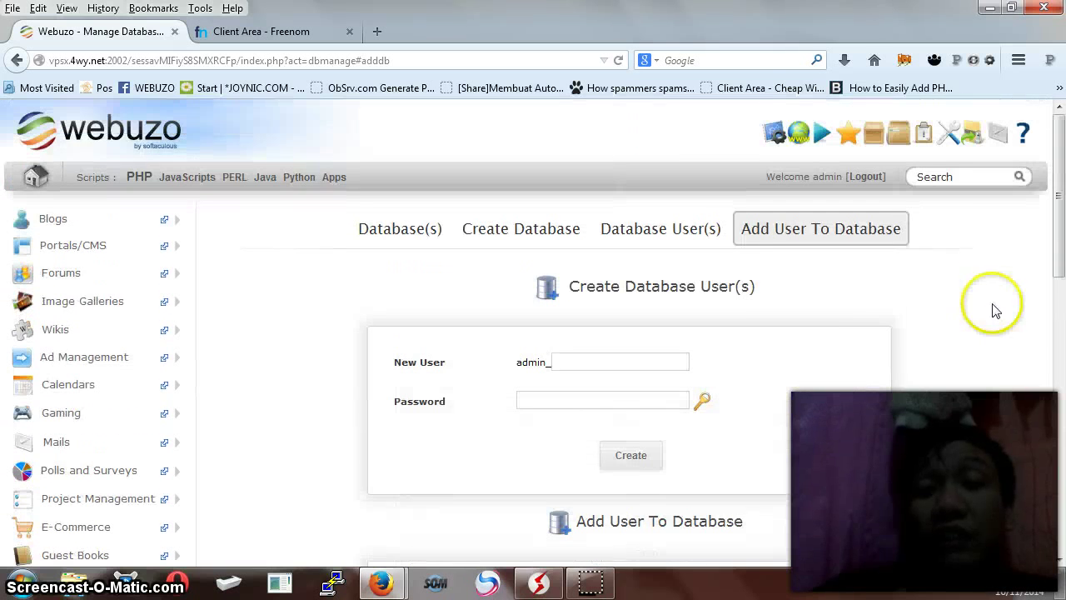
click(117, 150)
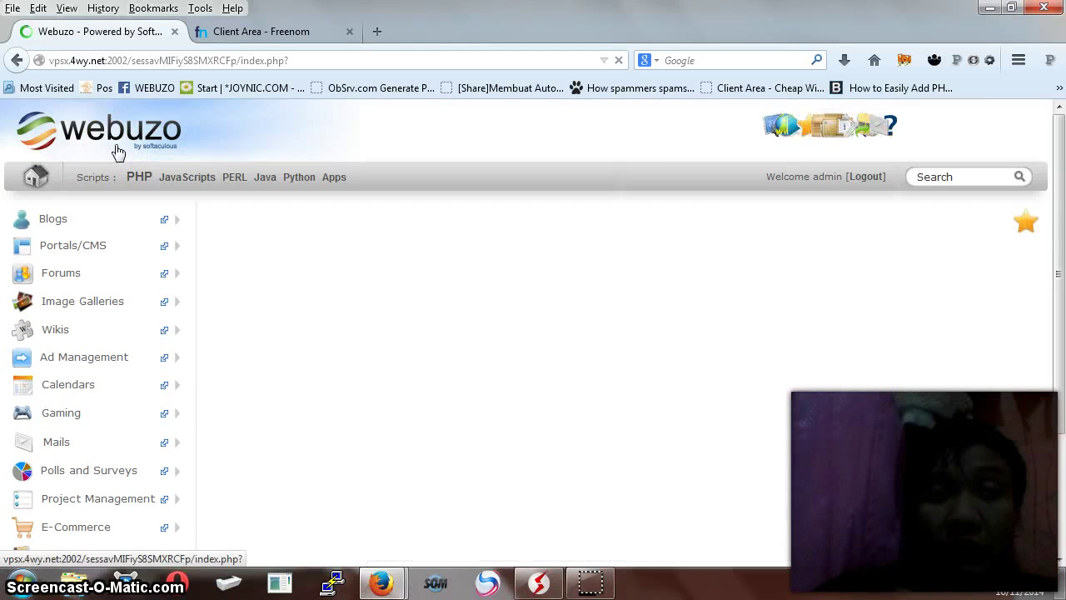
scroll(952, 326, down, 10)
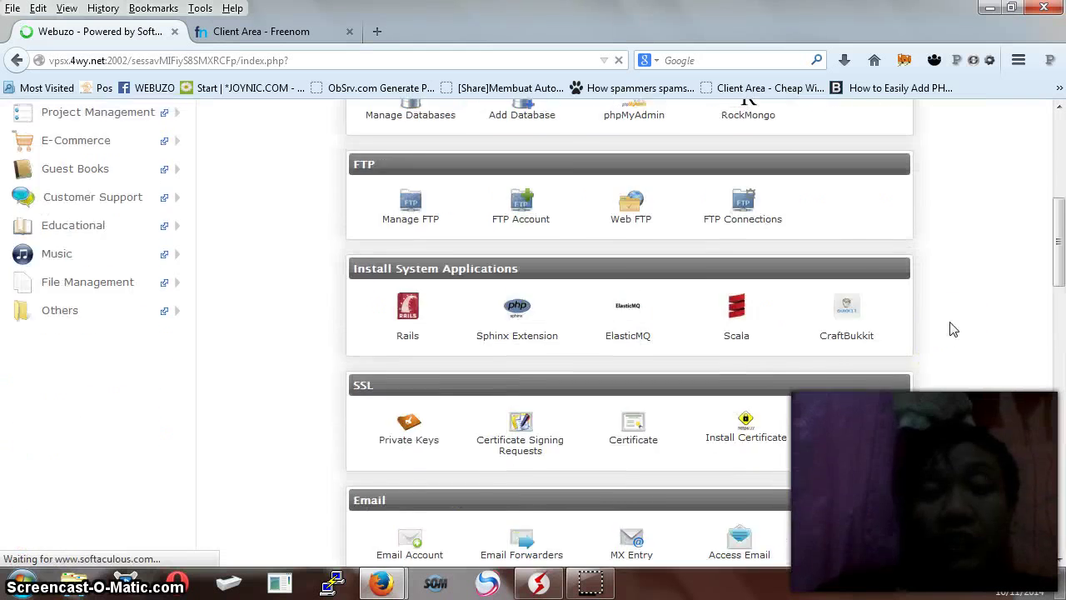
scroll(953, 329, down, 3)
scroll(950, 328, up, 2)
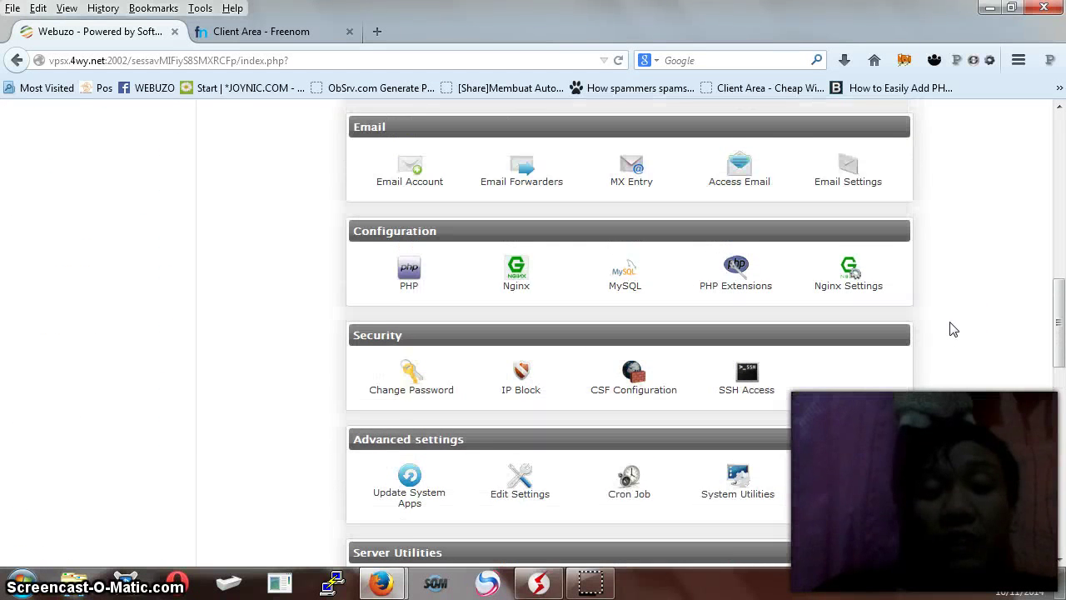
scroll(950, 328, down, 6)
click(409, 322)
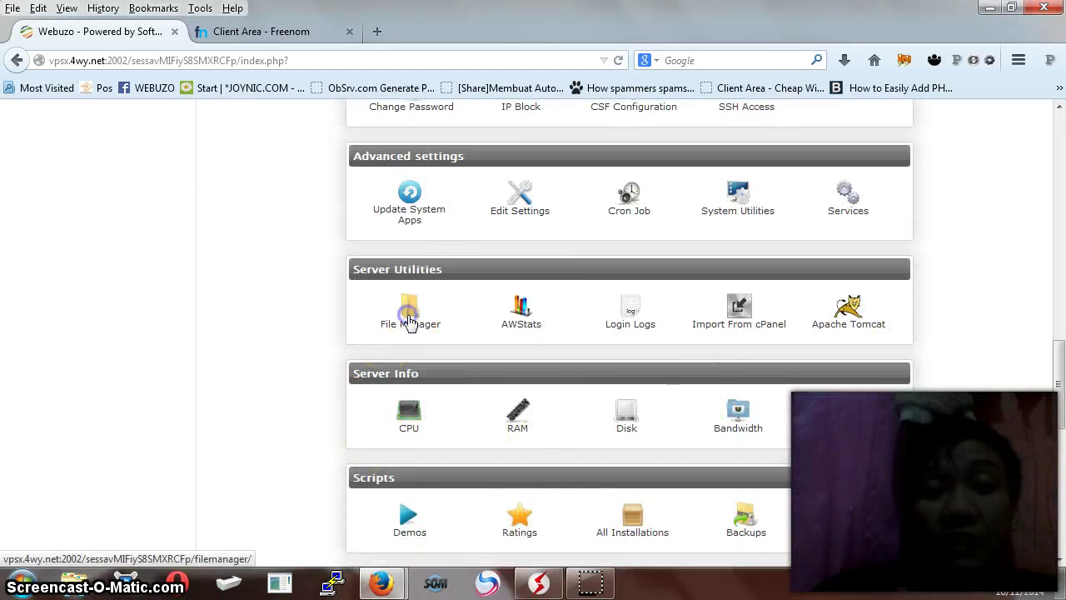
click(543, 428)
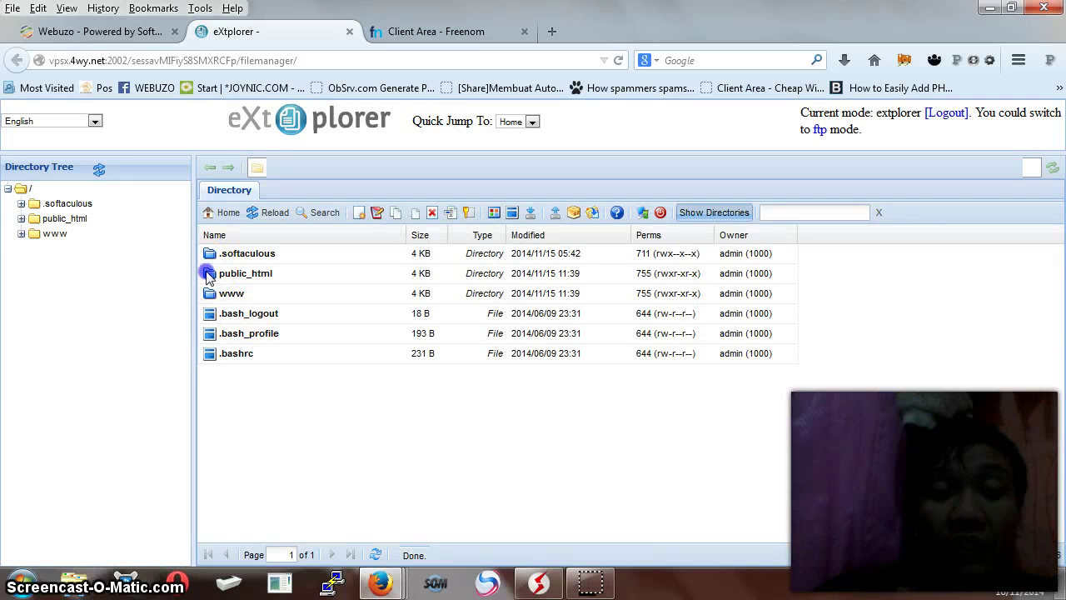
Browse into public_html/myvideo-id.tk and start an upload into that folder.
double_click(210, 275)
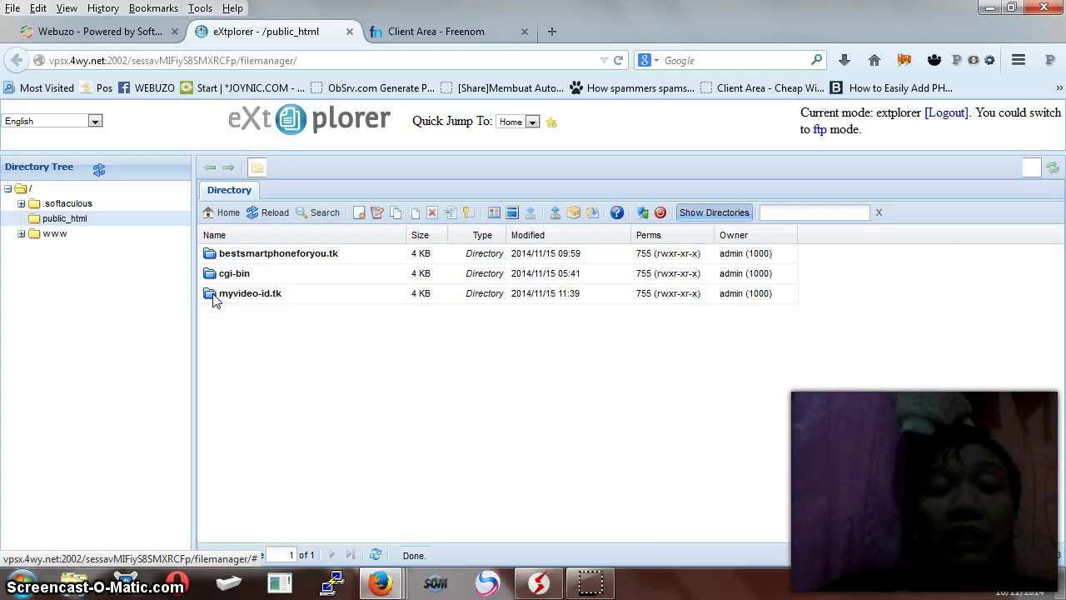
double_click(215, 296)
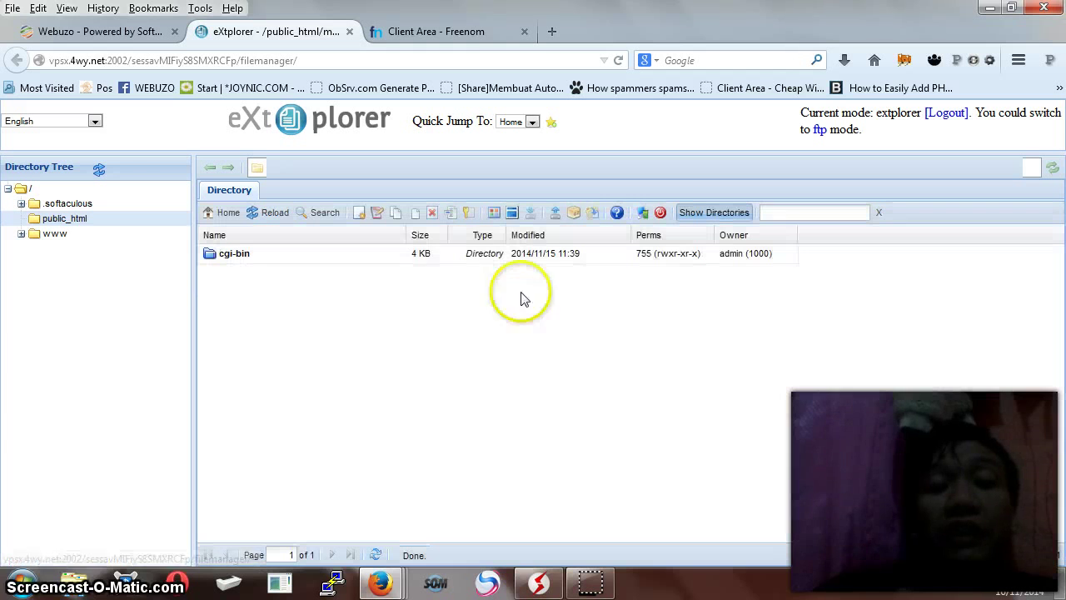
click(556, 213)
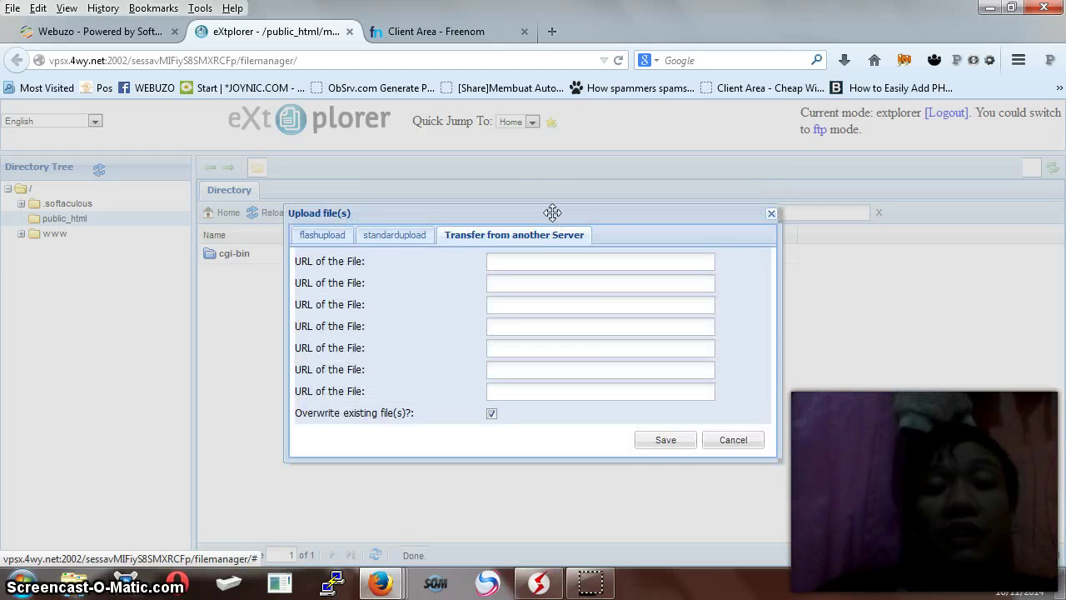
click(403, 239)
click(480, 236)
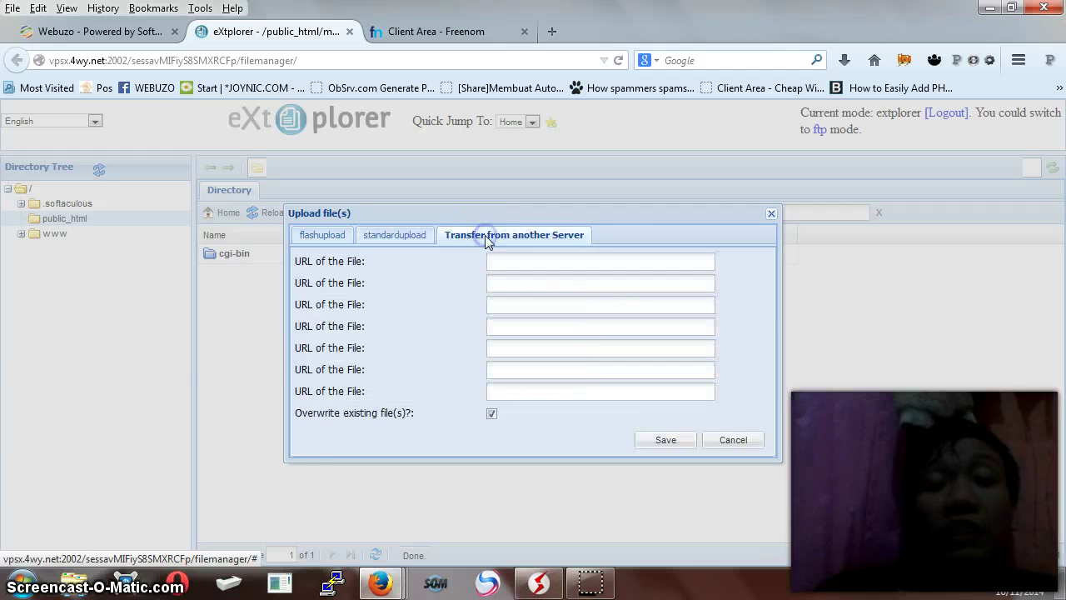
click(543, 266)
text(htt)
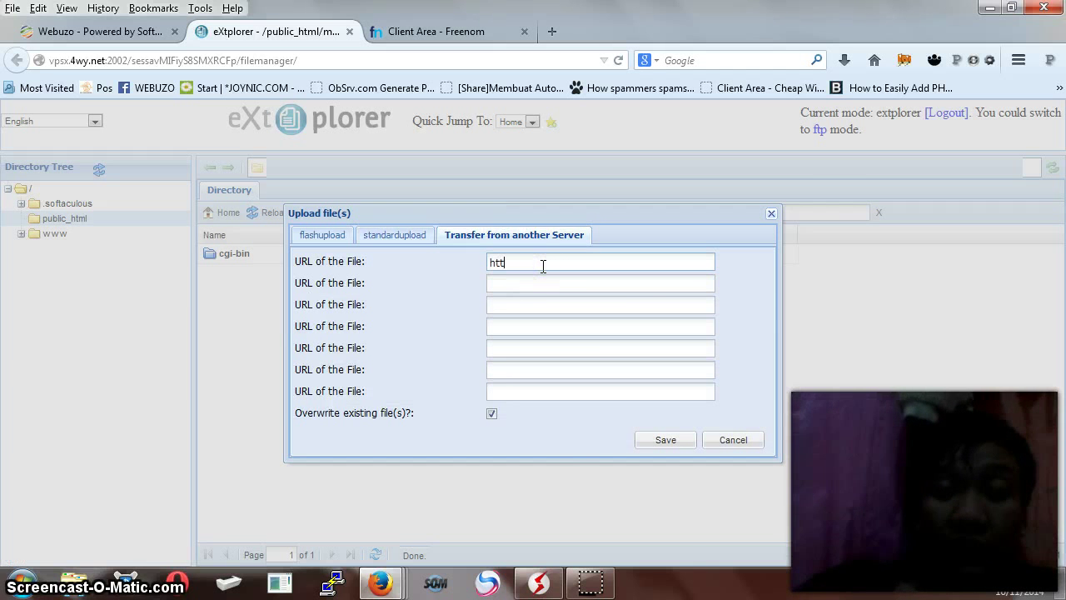
text(p://wor)
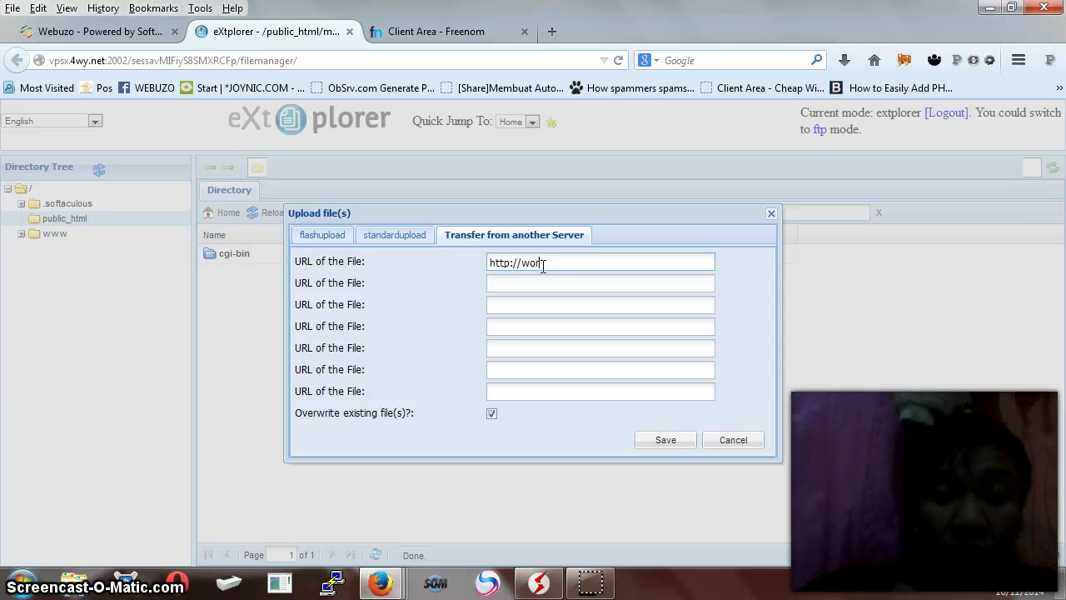
text(dpress.o)
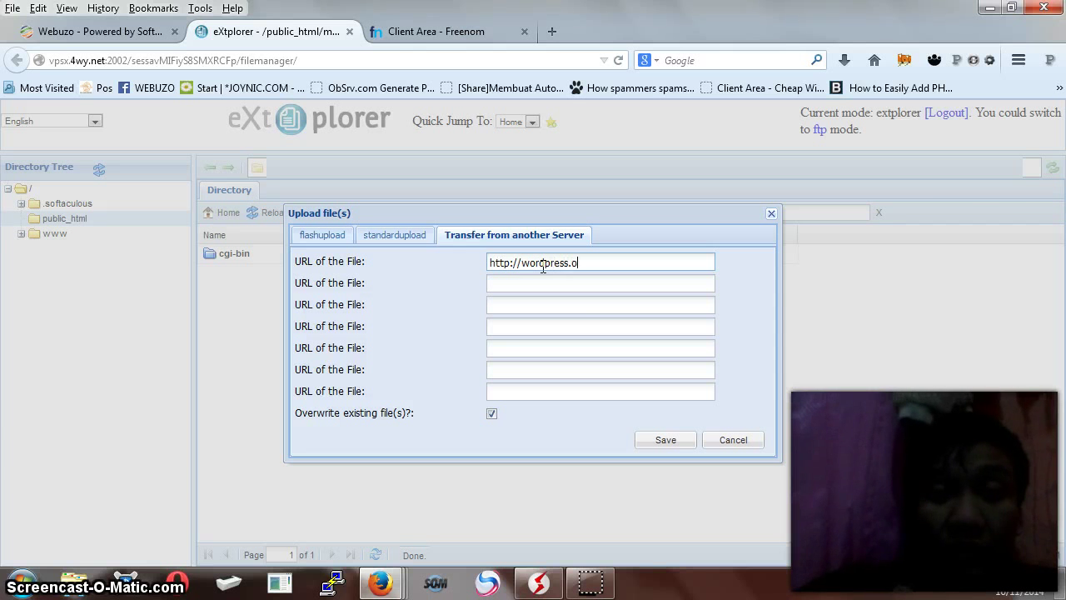
text(rg/latest.zip)
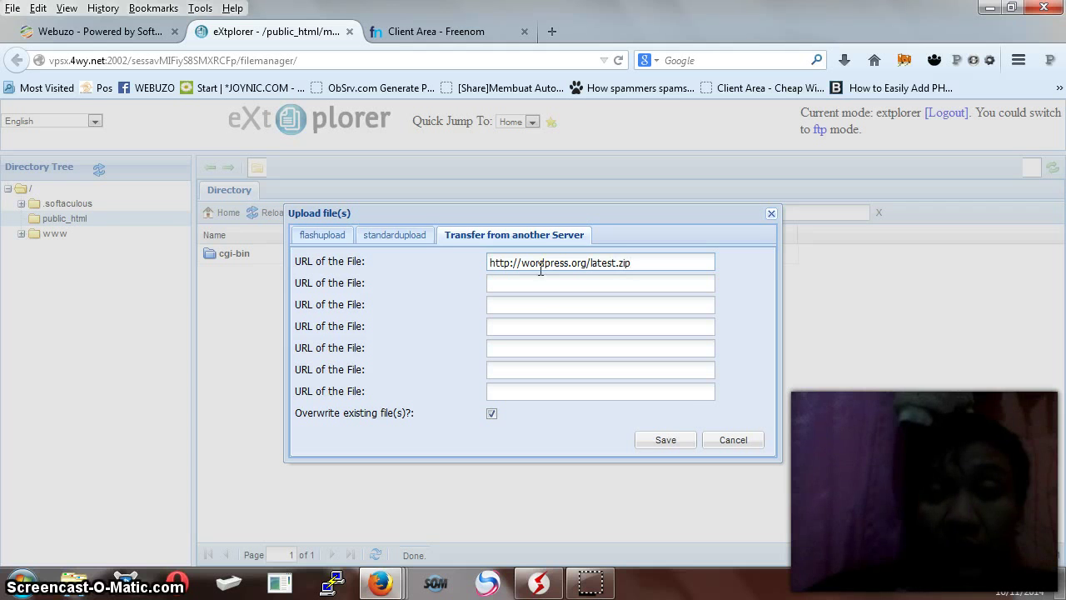
drag(638, 265, 528, 268)
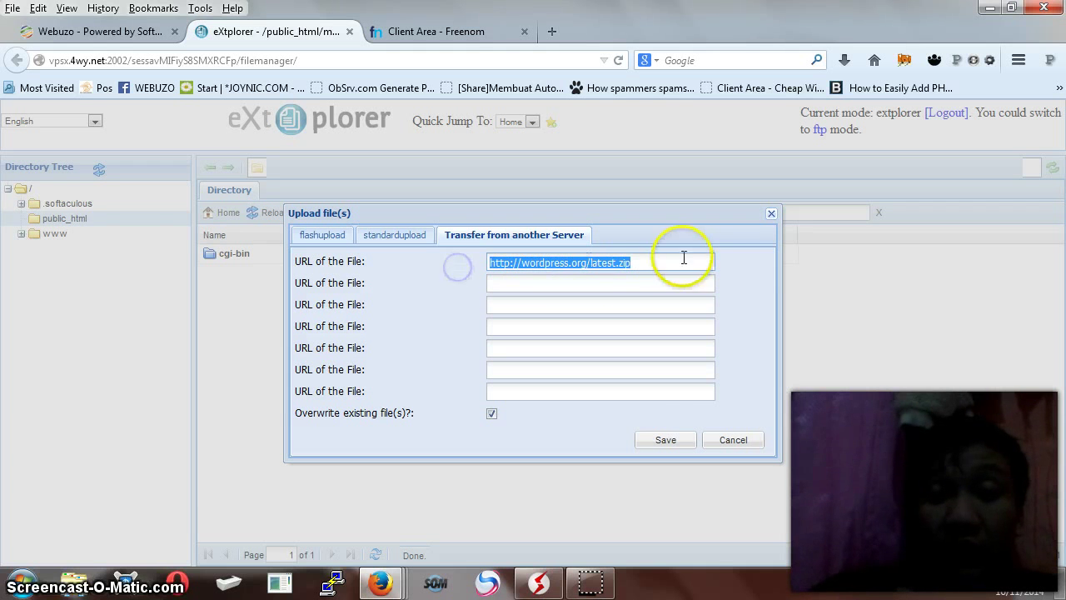
click(652, 450)
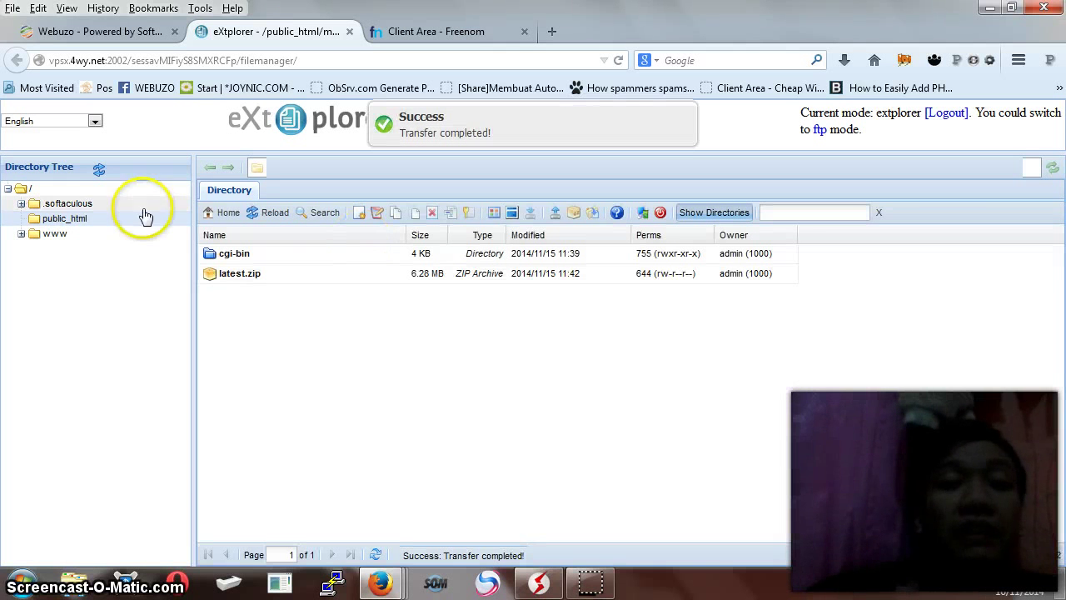
Extract the latest.zip archive in eXtplorer.
click(251, 275)
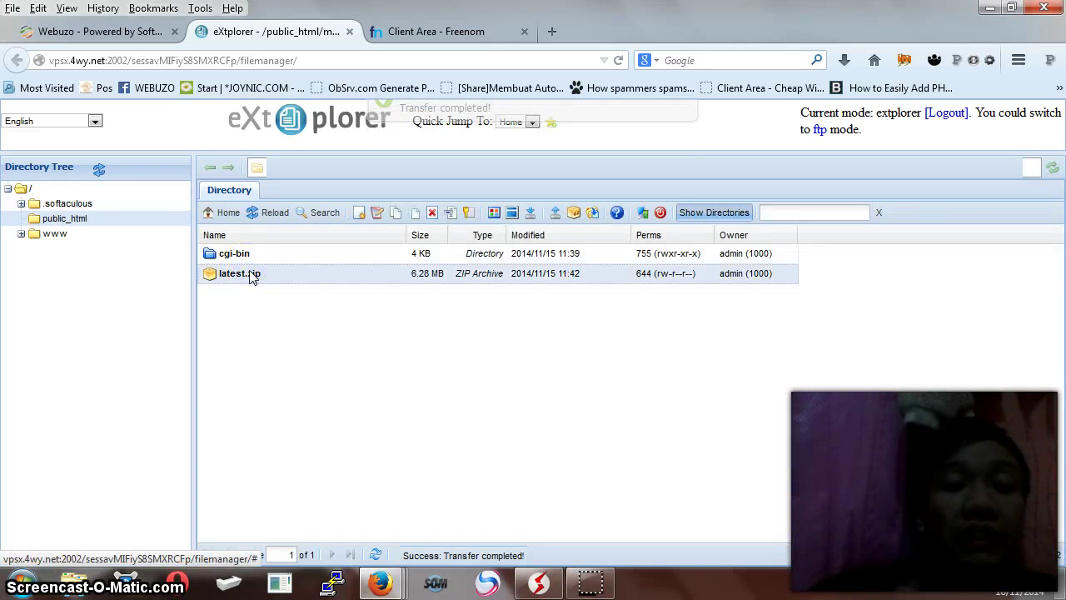
right_click(252, 275)
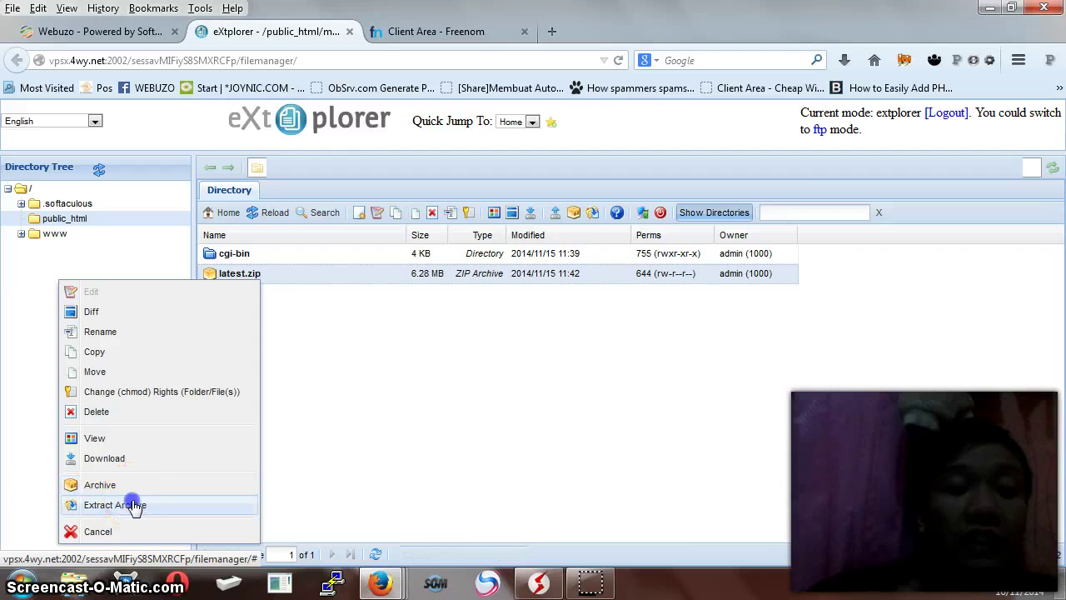
click(135, 504)
click(491, 362)
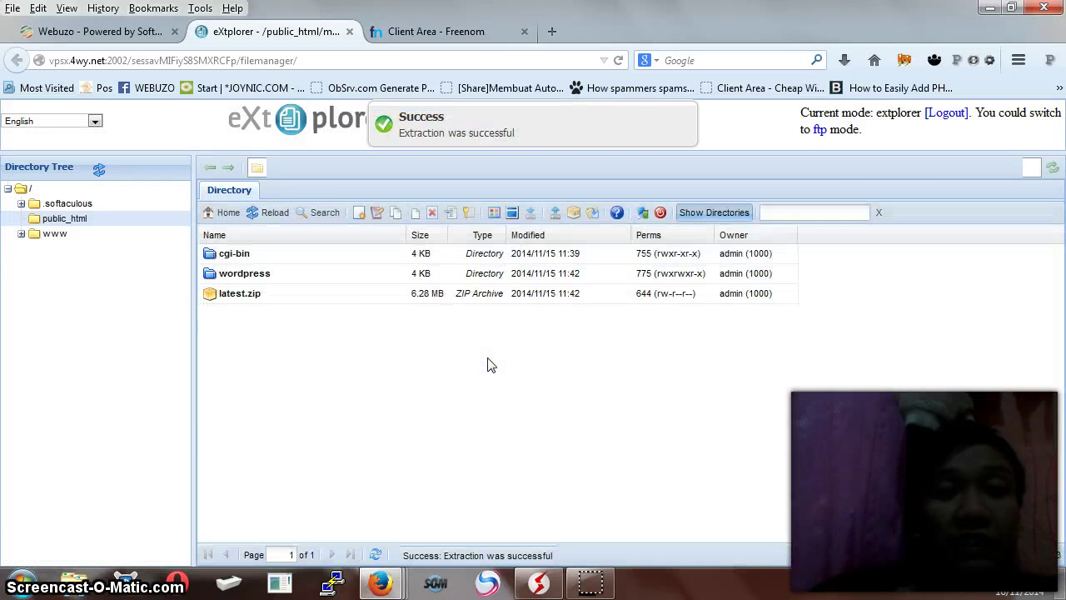
Move every file in the wordpress folder into /public_html/myvideo-id.tk/.
click(212, 282)
double_click(212, 282)
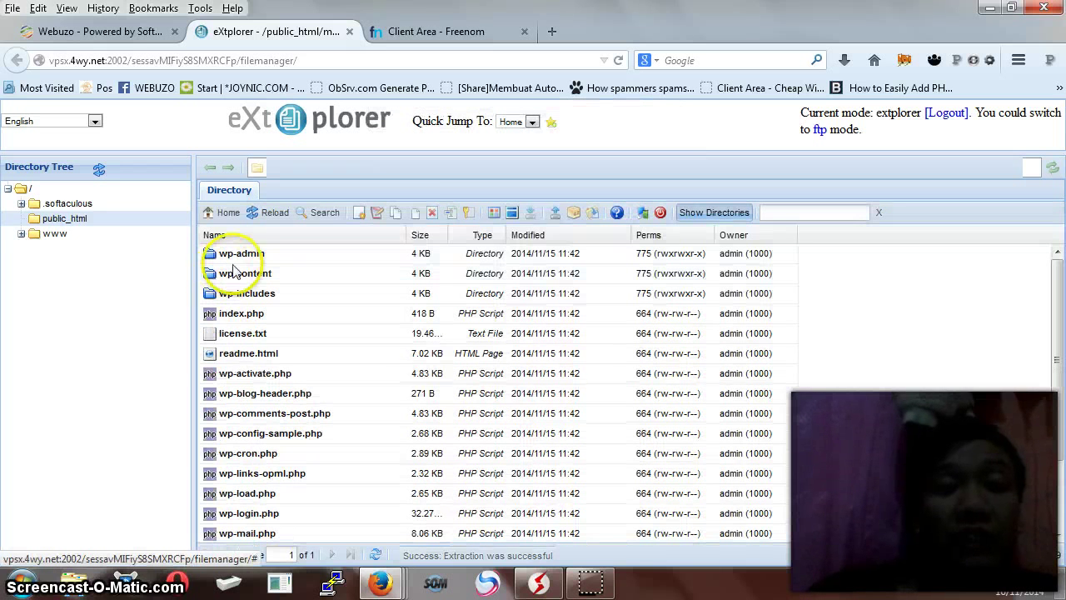
click(250, 258)
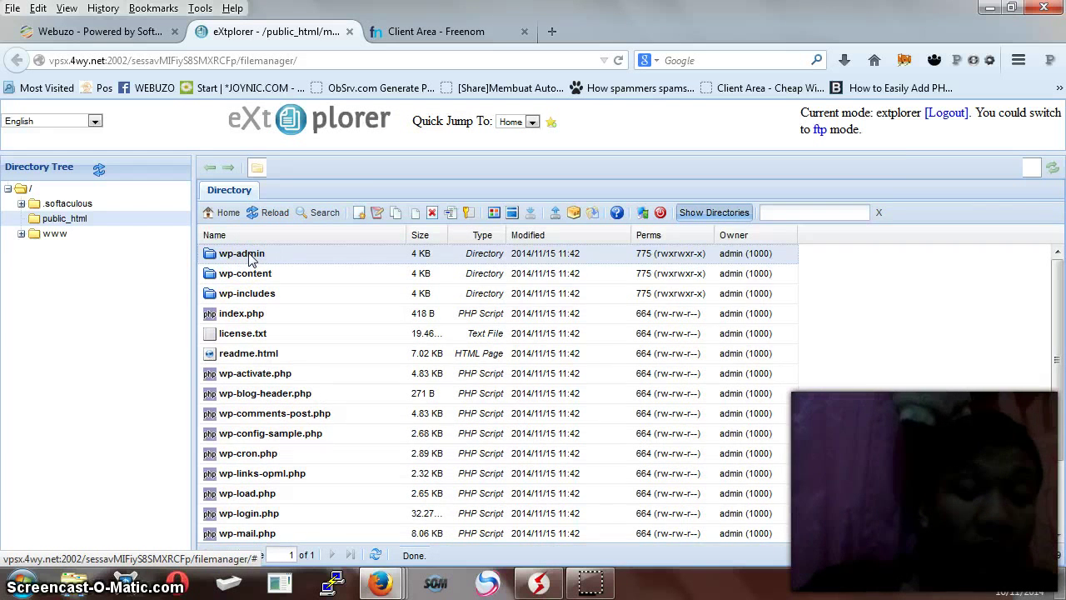
key(ctrl+a)
right_click(250, 258)
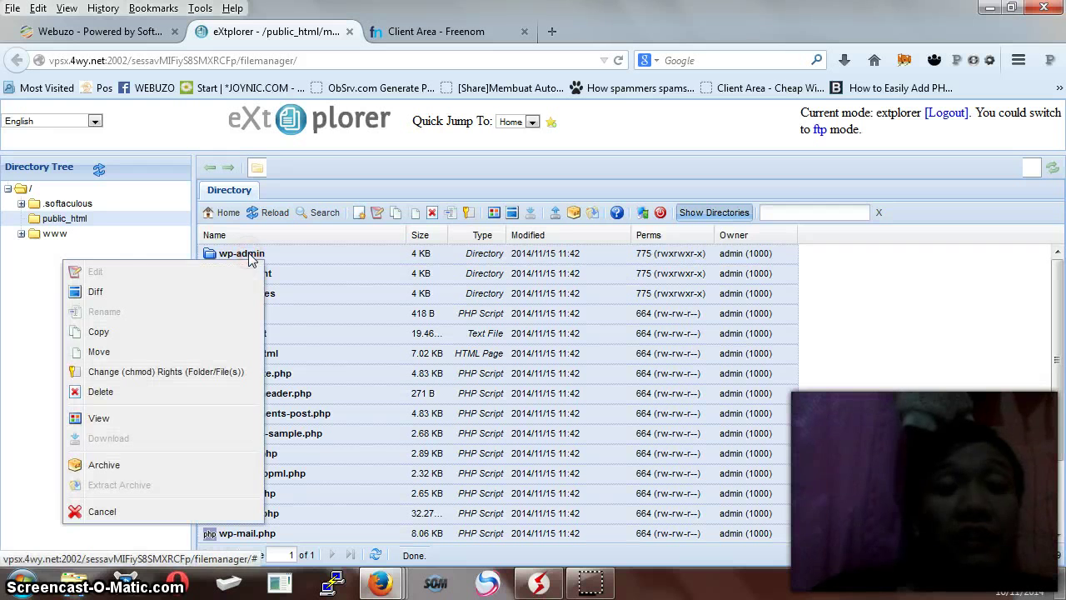
click(99, 353)
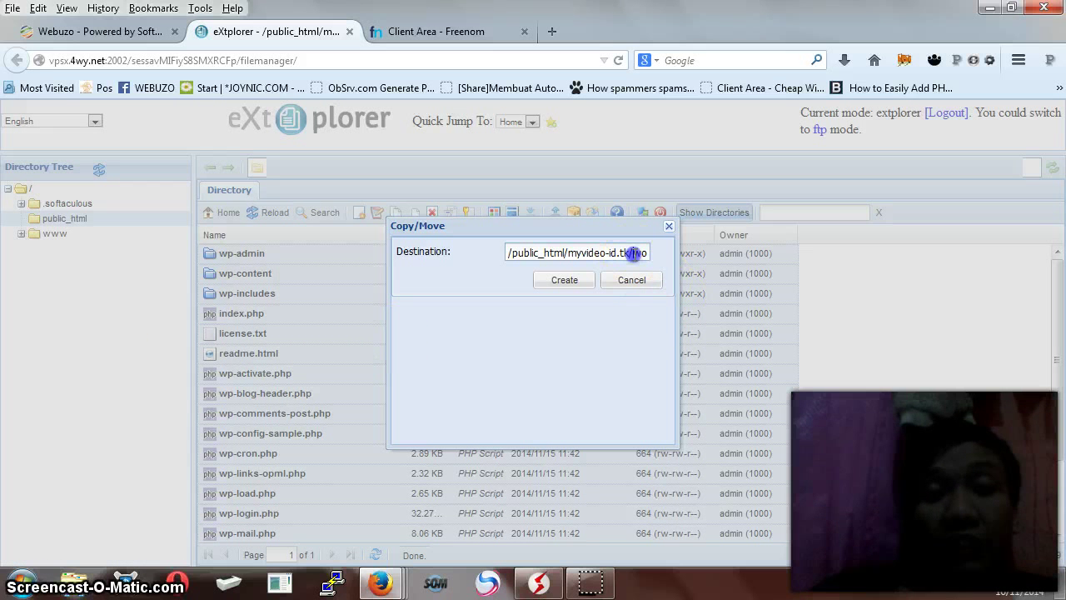
text(wordpress/)
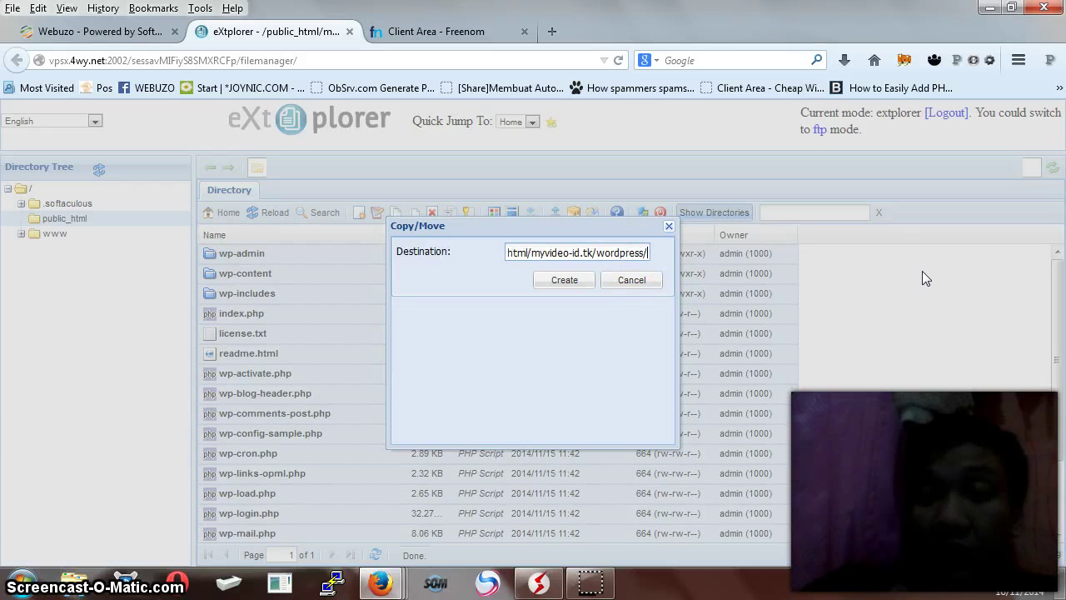
key(BackSpace)
key(BackSpace)
key(BackSpace)
key(BackSpace)
key(BackSpace)
key(BackSpace)
key(BackSpace)
key(BackSpace)
key(BackSpace)
key(BackSpace)
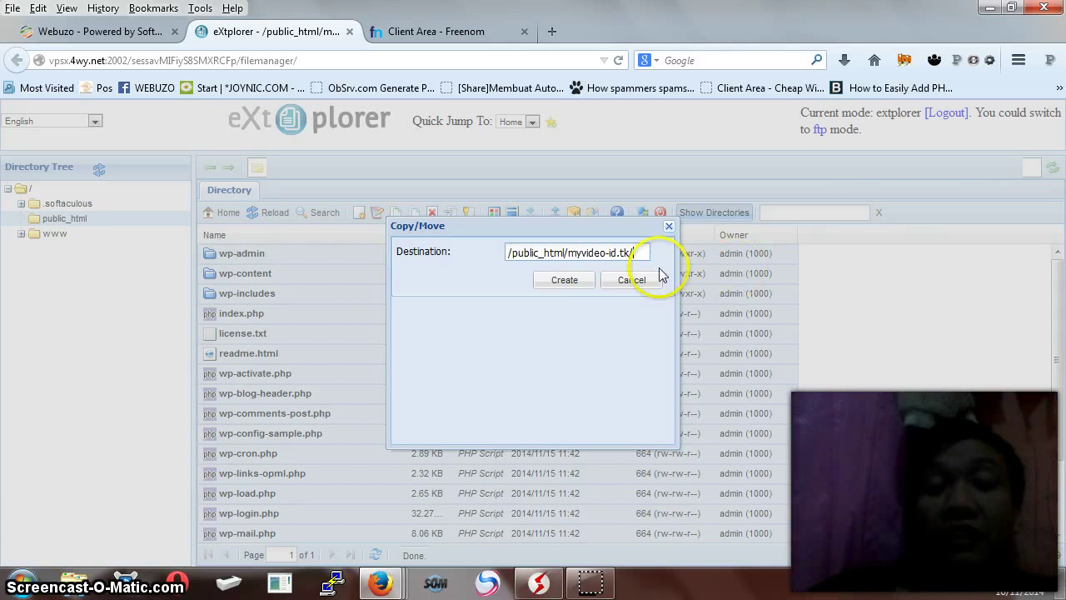
click(559, 282)
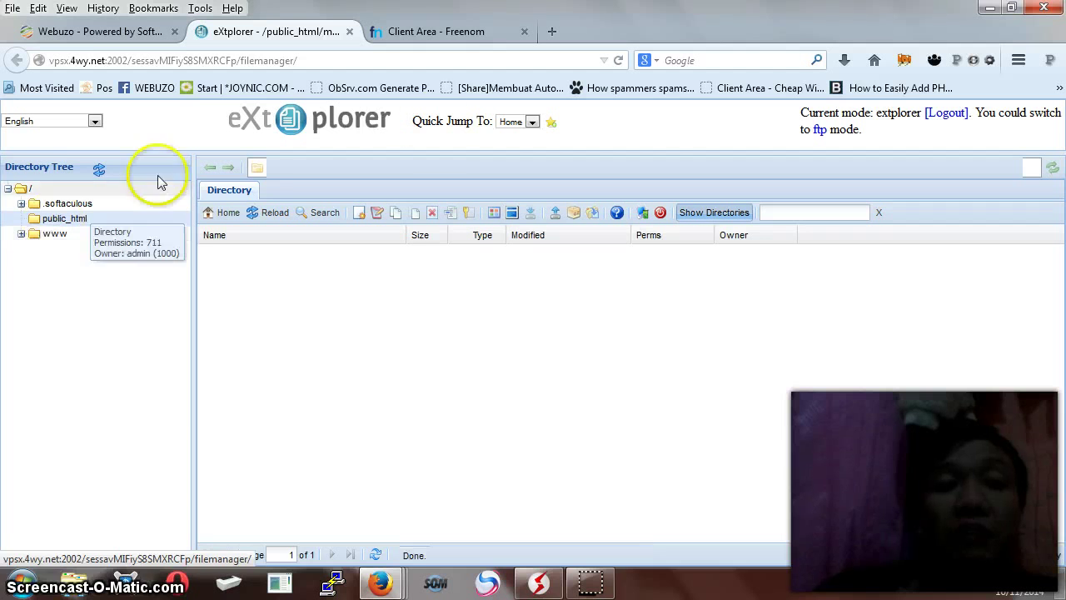
Open myvideo-id.tk from the Freenom page in a new tab, which shows Server not found.
click(457, 32)
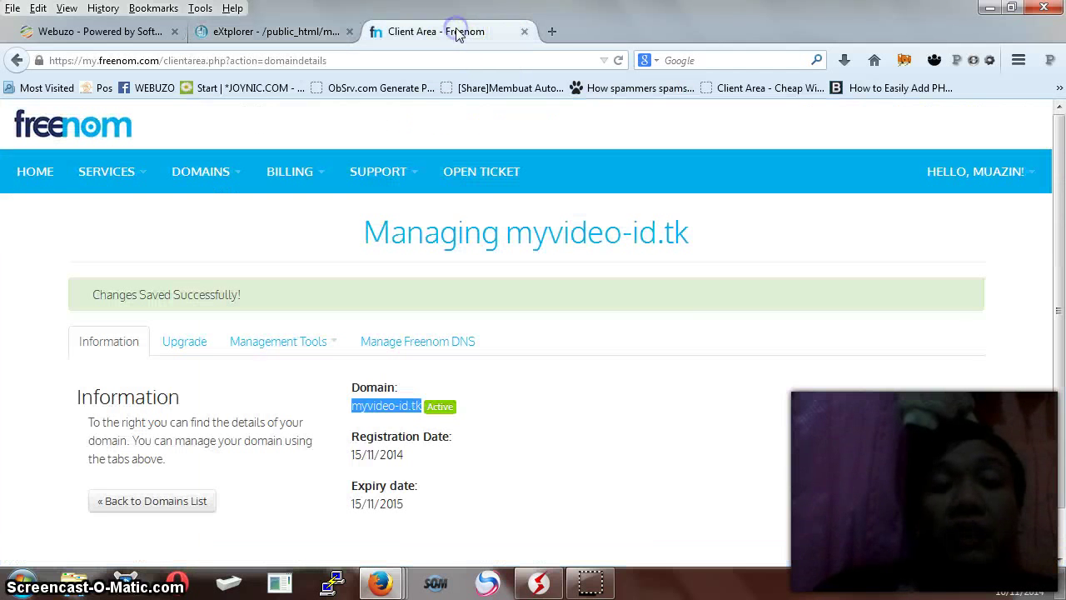
right_click(379, 406)
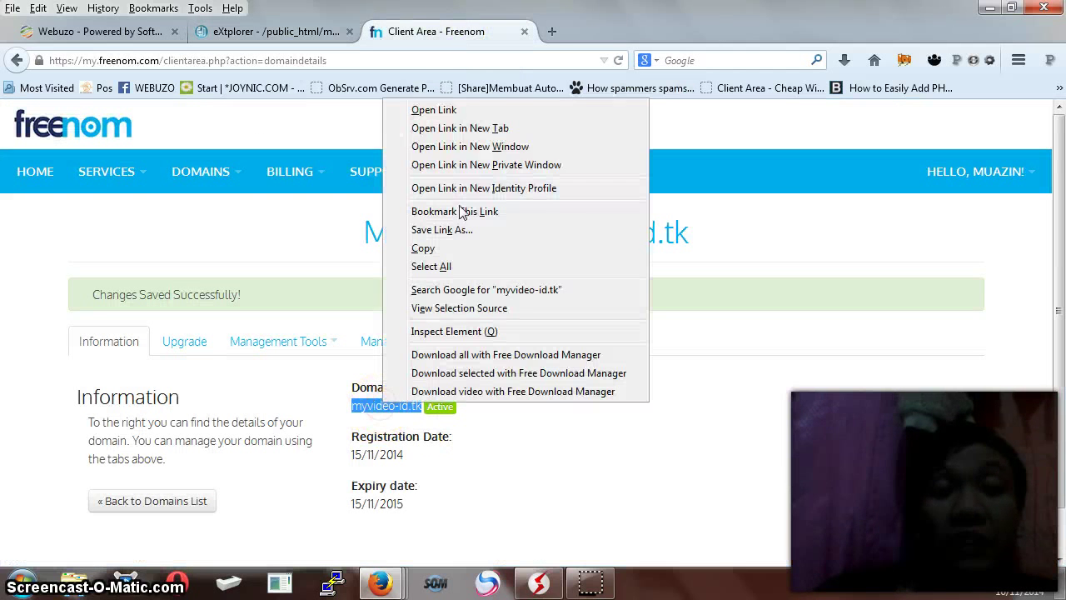
click(497, 130)
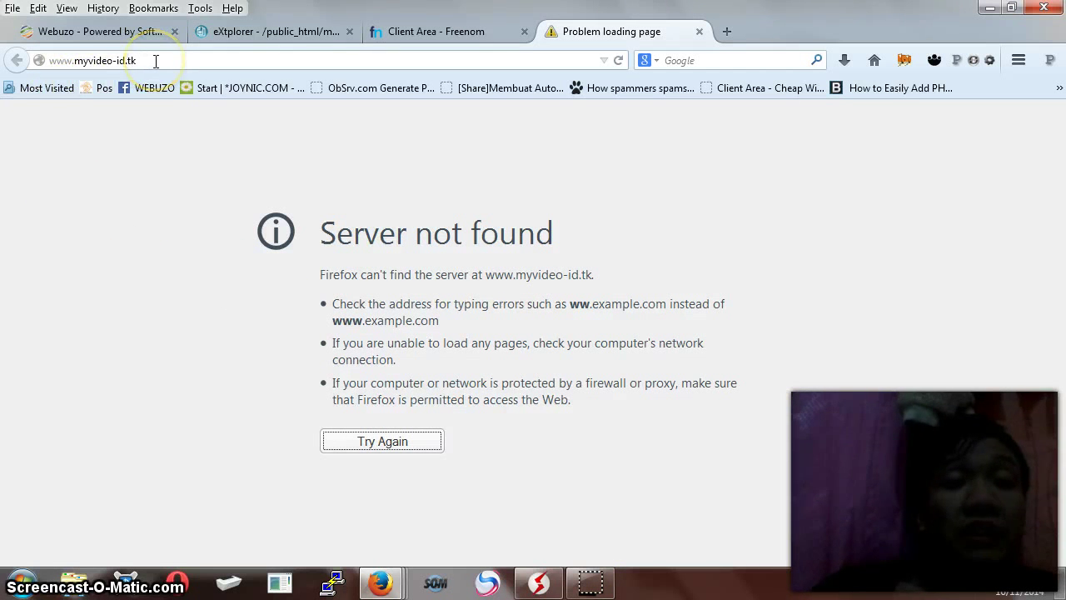
click(73, 61)
click(77, 61)
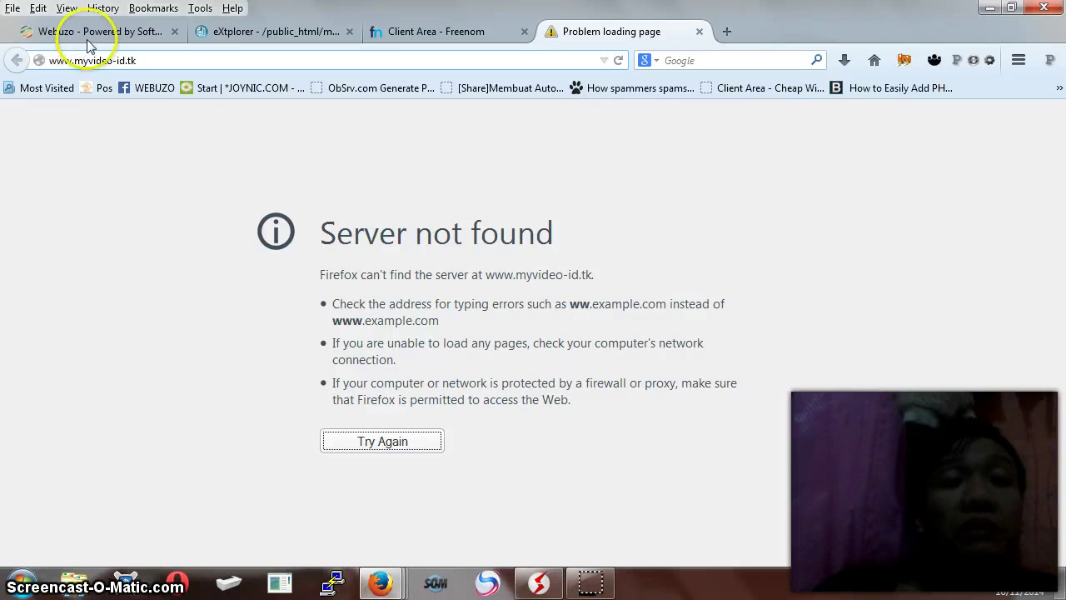
Copy the myvideo-id.tk address from the failed tab and return to the Webuzo dashboard.
click(93, 33)
scroll(625, 364, down, 6)
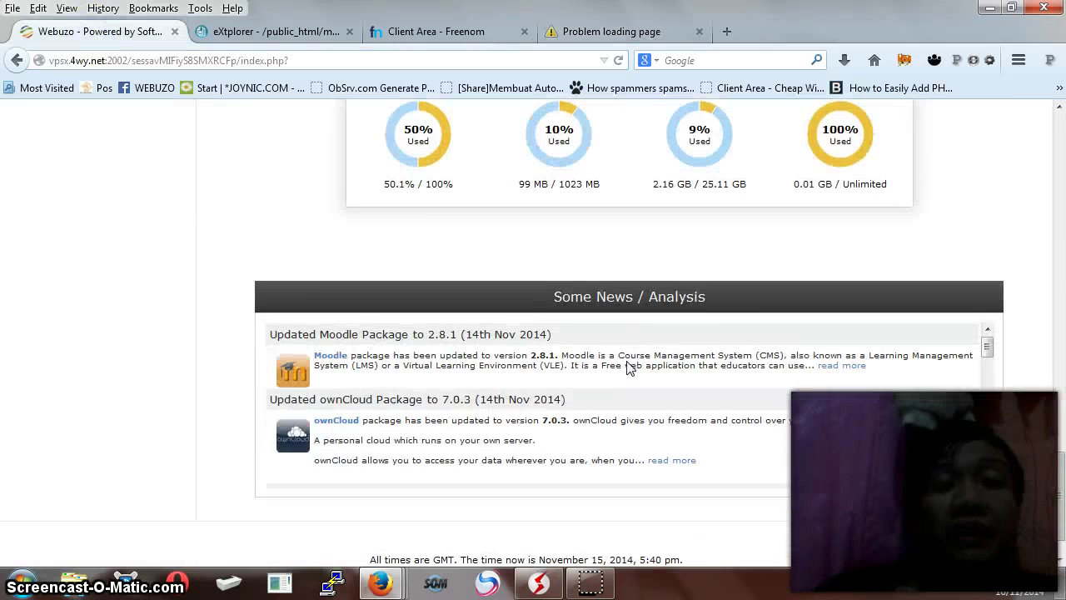
scroll(629, 370, down, 1)
scroll(629, 369, up, 20)
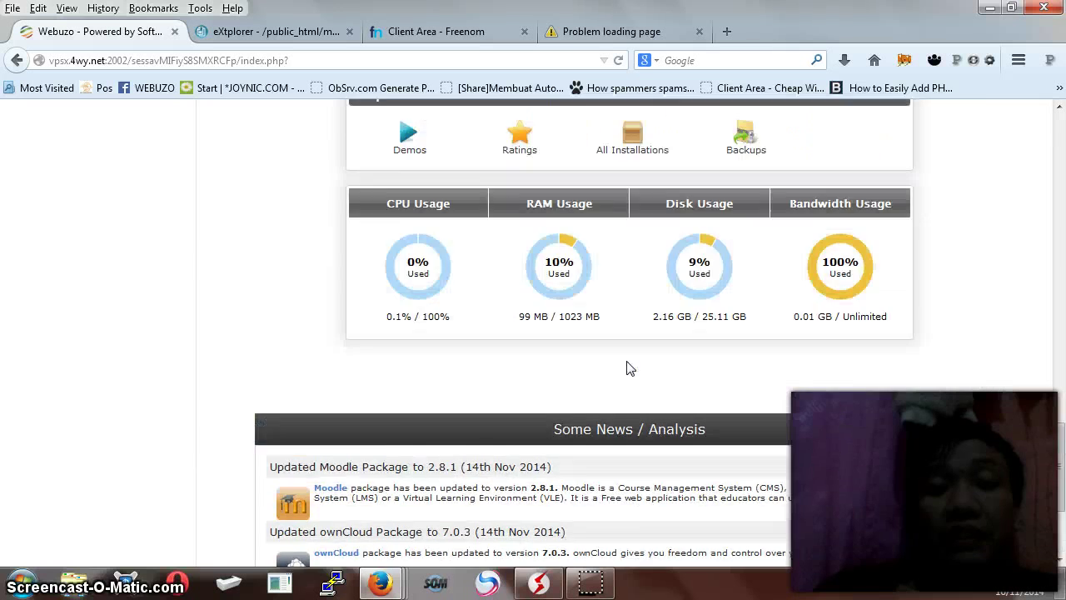
click(600, 32)
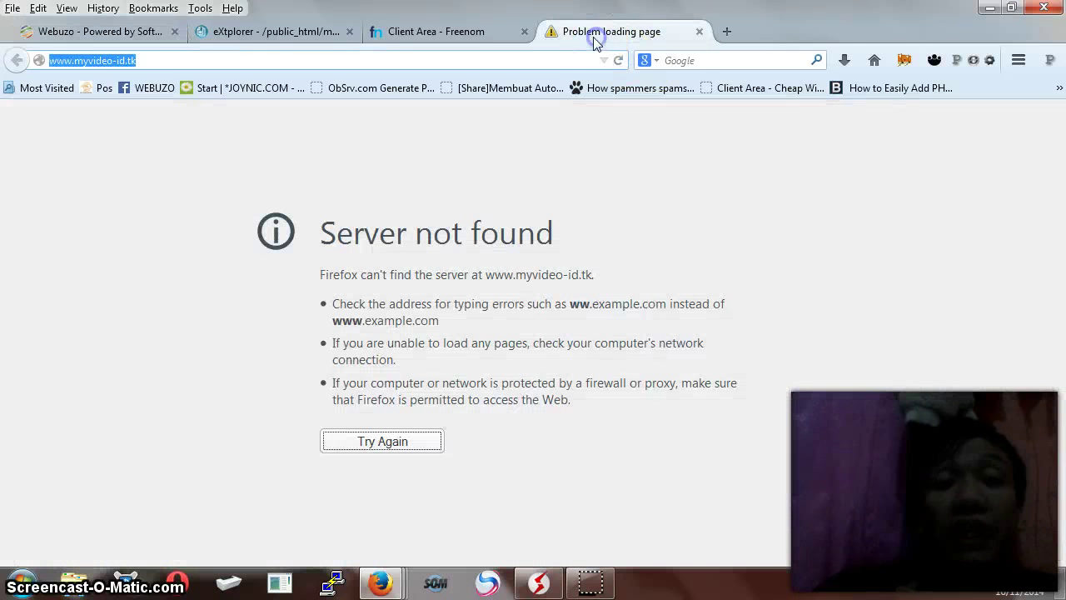
click(124, 31)
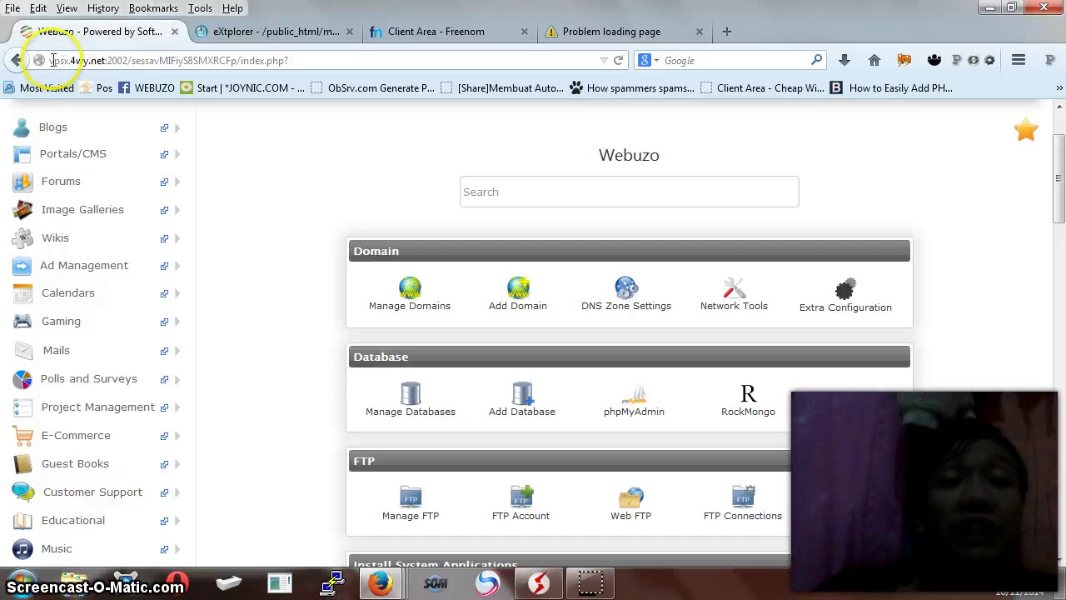
click(632, 37)
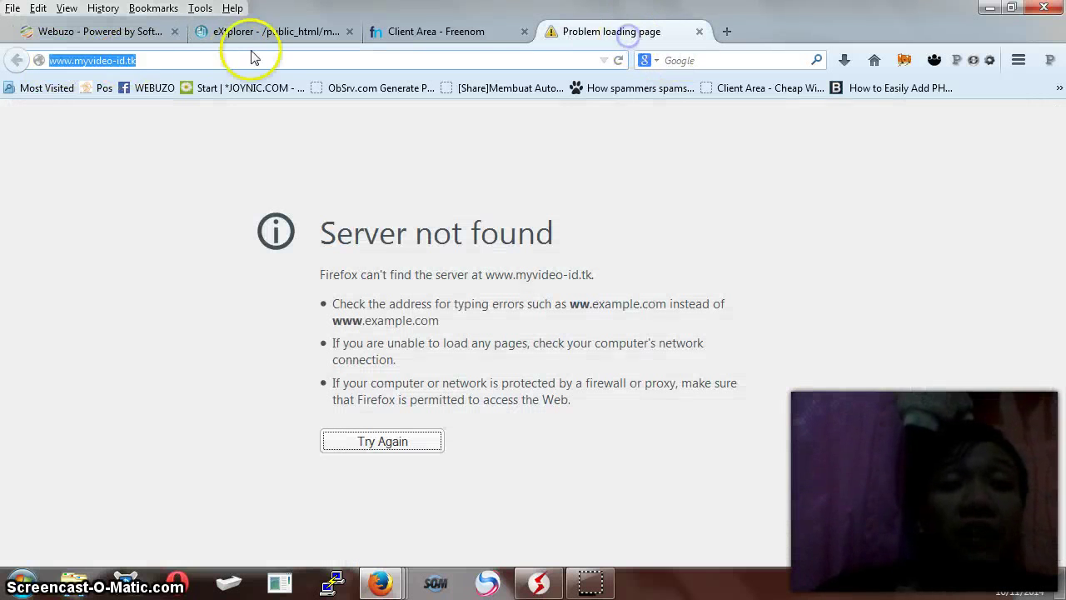
right_click(104, 61)
click(144, 116)
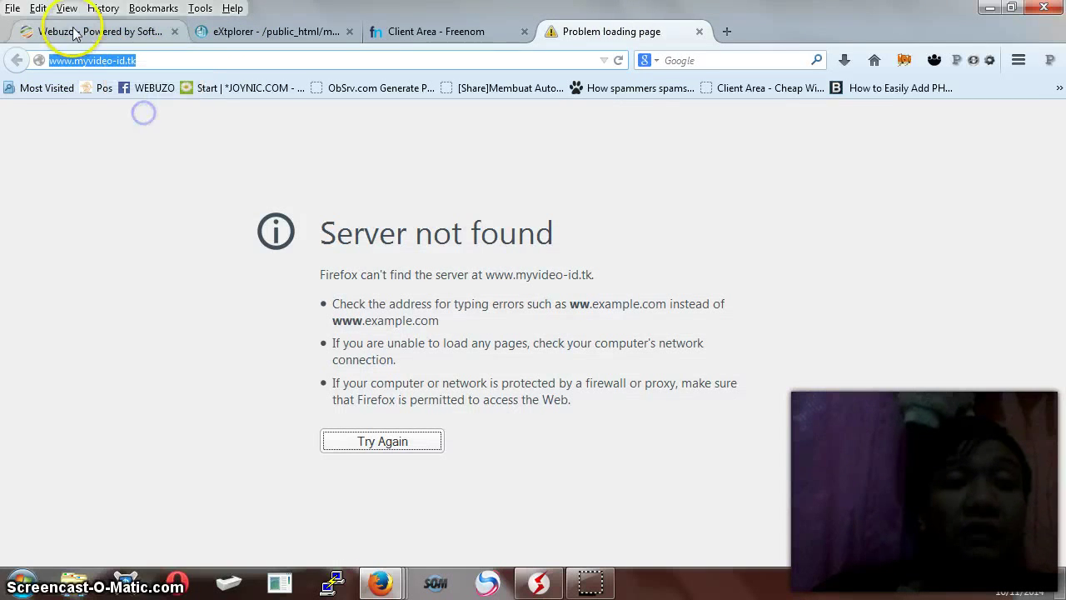
click(83, 31)
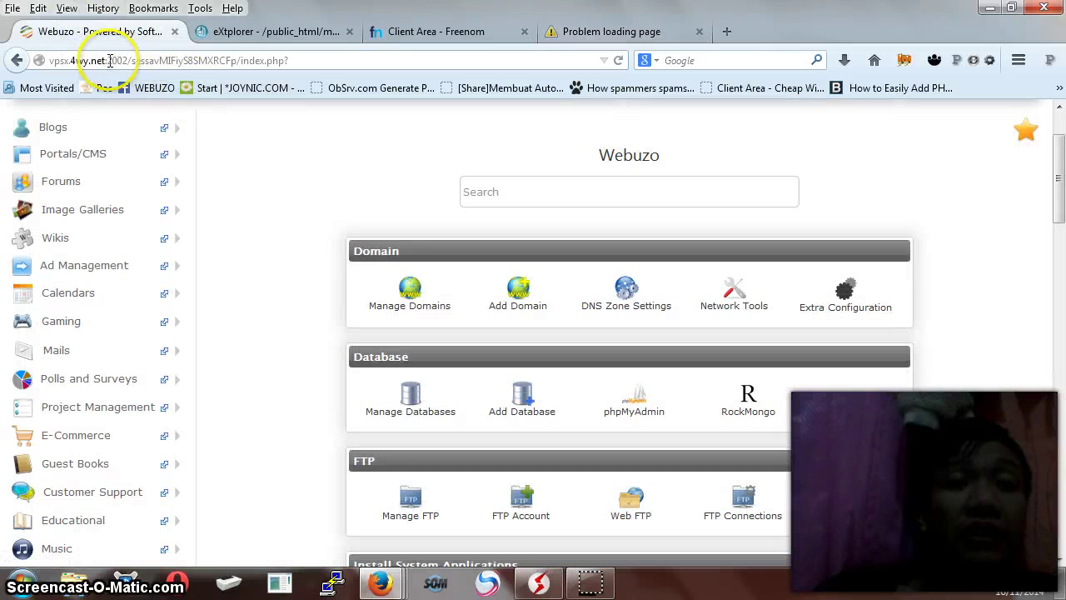
Edit the address bar to vpsx.4wy.net/myvideo-id.tk and load it.
drag(107, 60, 360, 62)
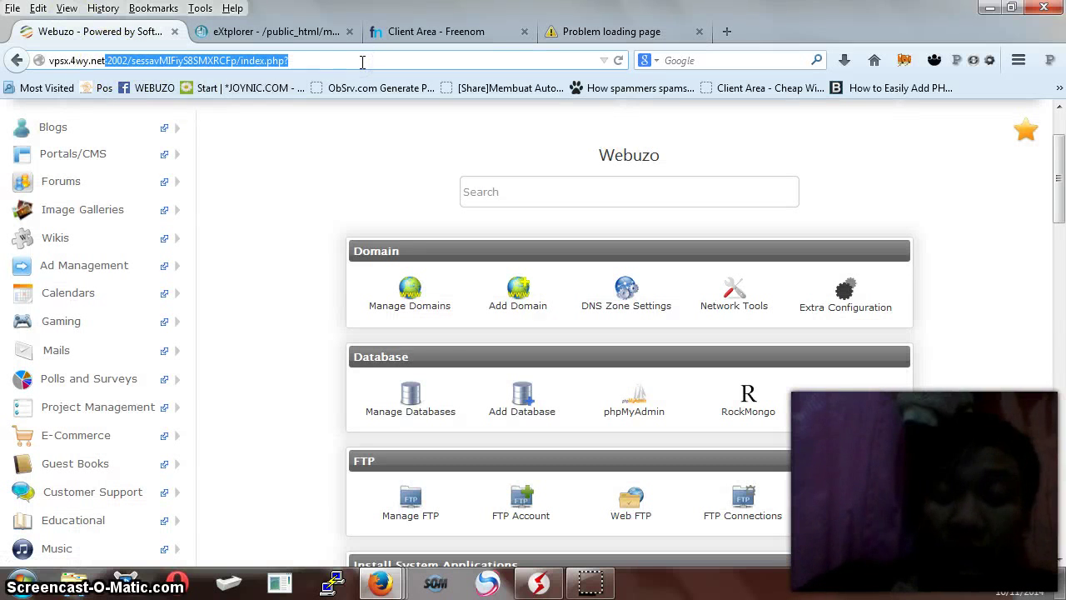
text(/)
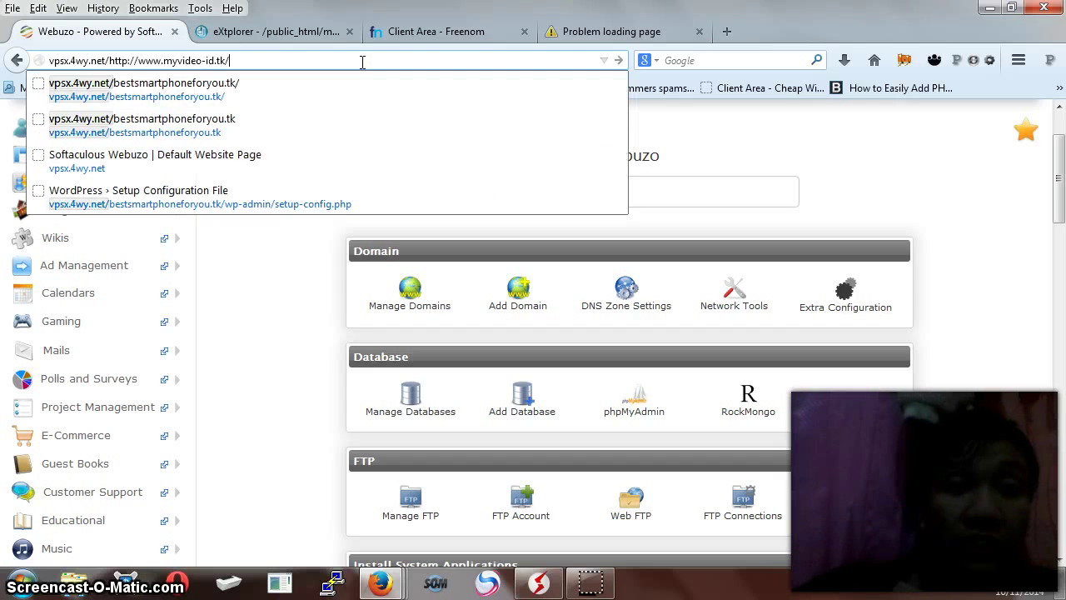
key(BackSpace)
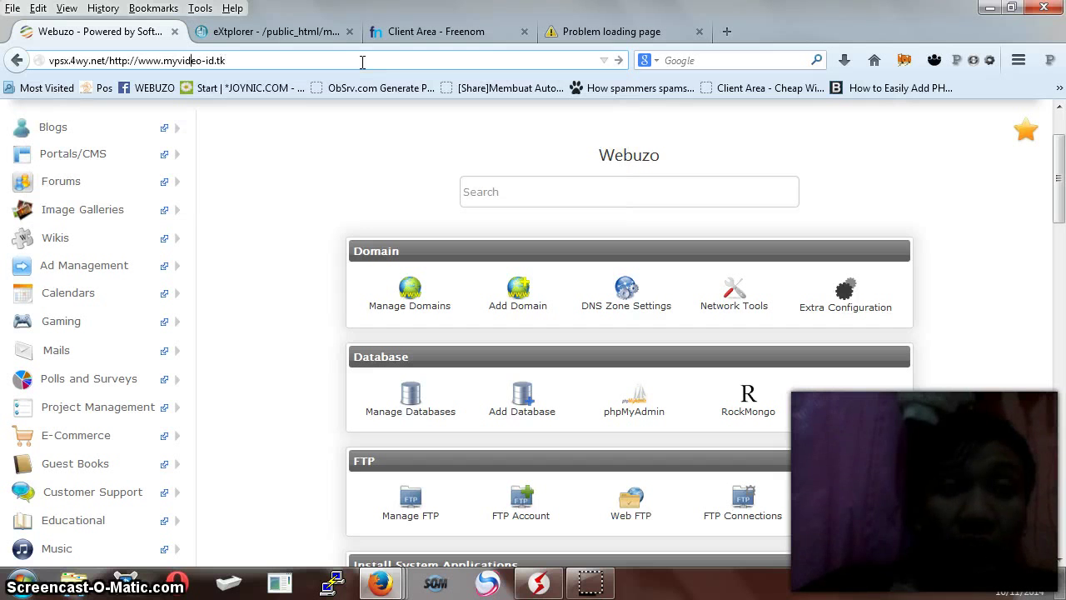
key(BackSpace)
key(BackSpace)
key(BackSpace)
key(BackSpace)
key(BackSpace)
key(BackSpace)
key(BackSpace)
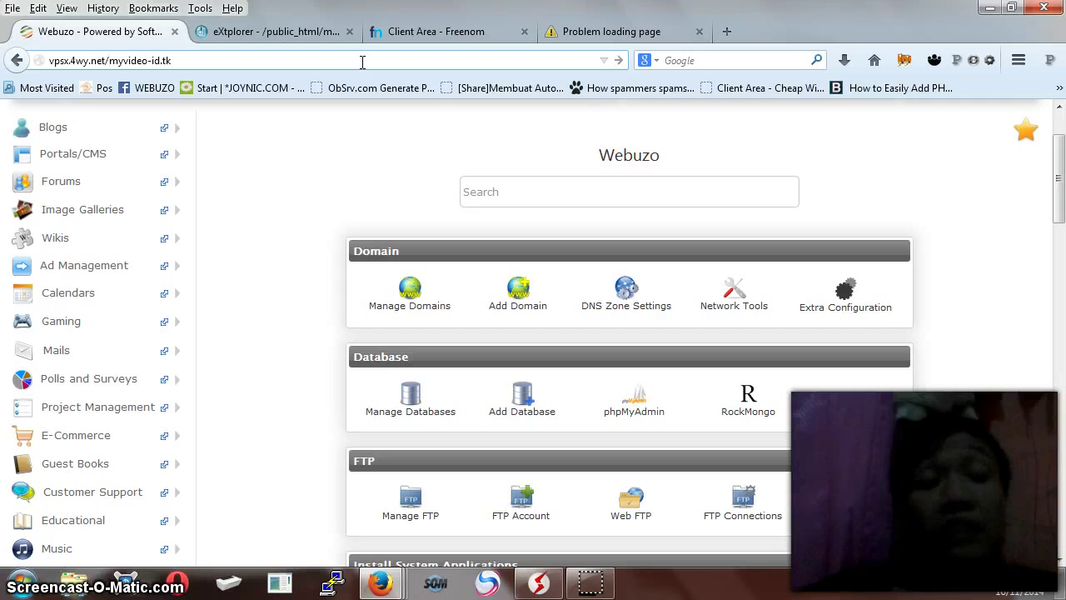
key(Return)
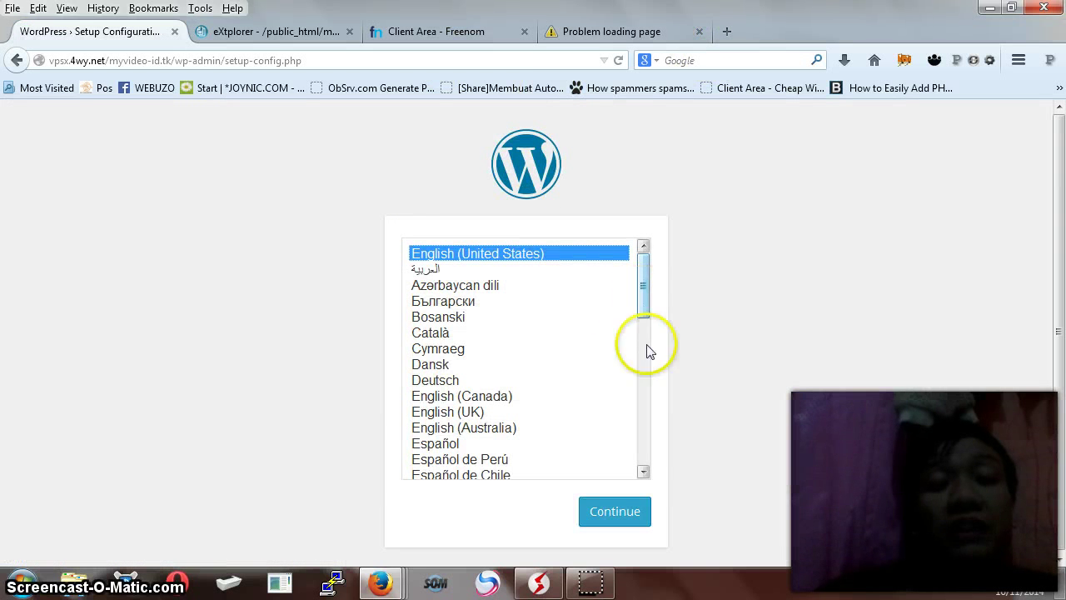
Continue with English (United States), then pass the welcome page with Let's go!
click(618, 513)
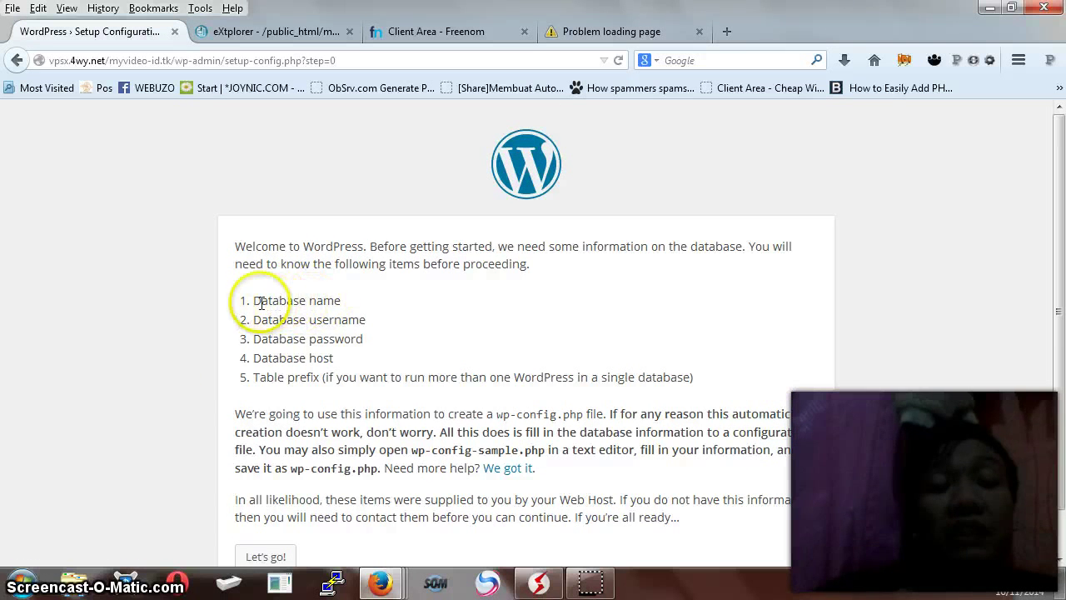
scroll(338, 316, down, 1)
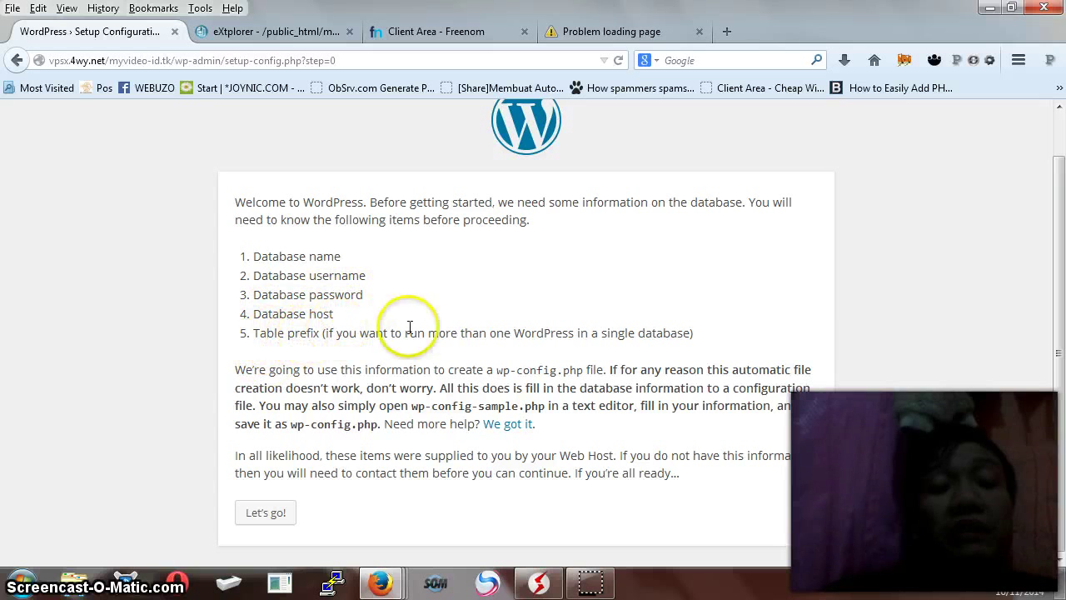
click(271, 513)
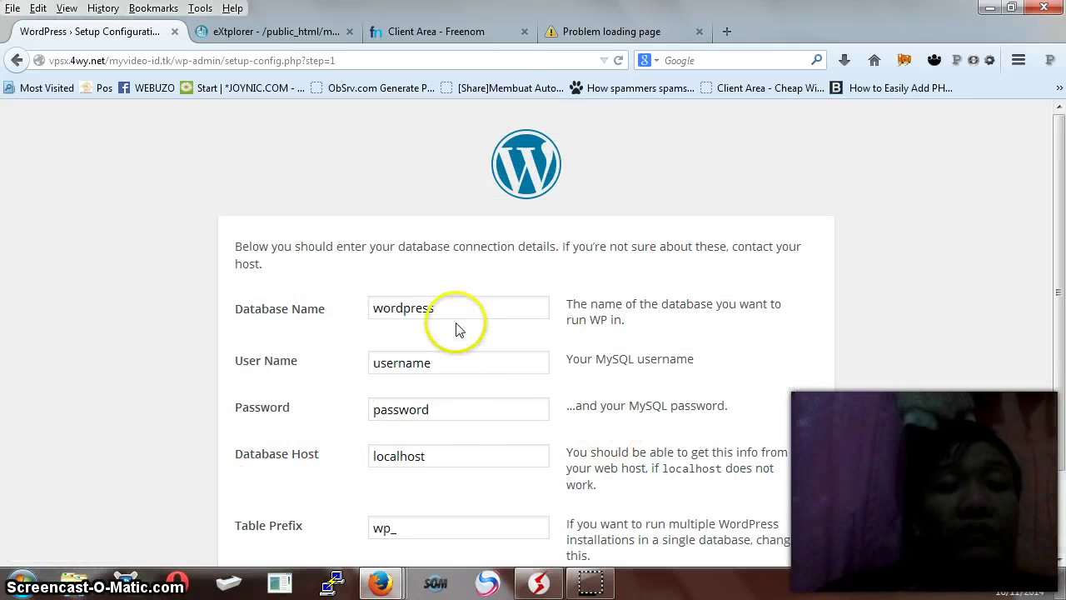
Enter database admin_myvid, its user and password, set table prefix aku_, and submit.
drag(476, 309, 352, 310)
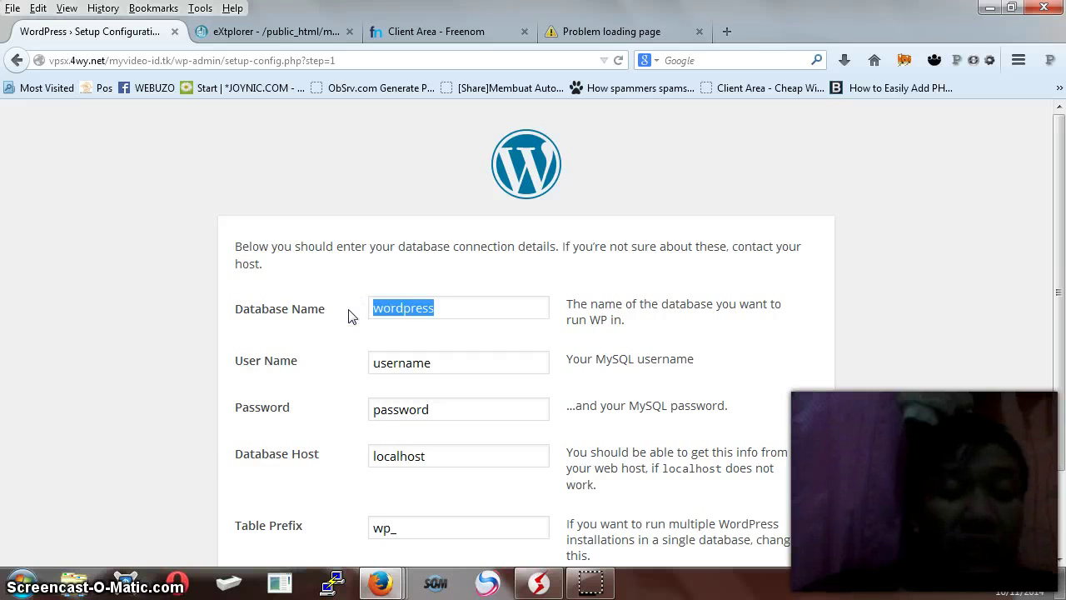
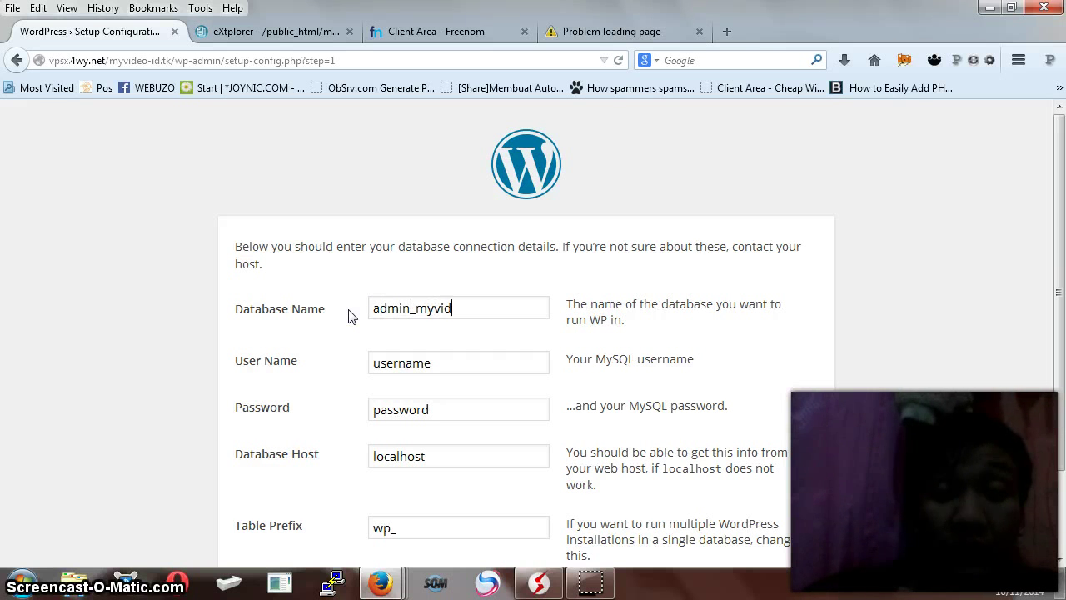
key(Tab)
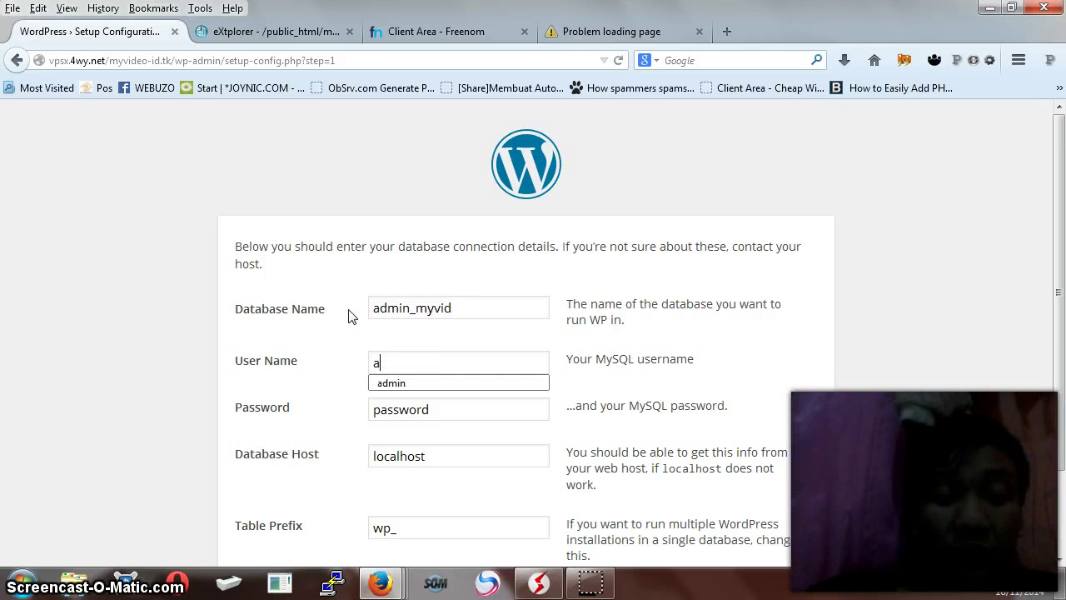
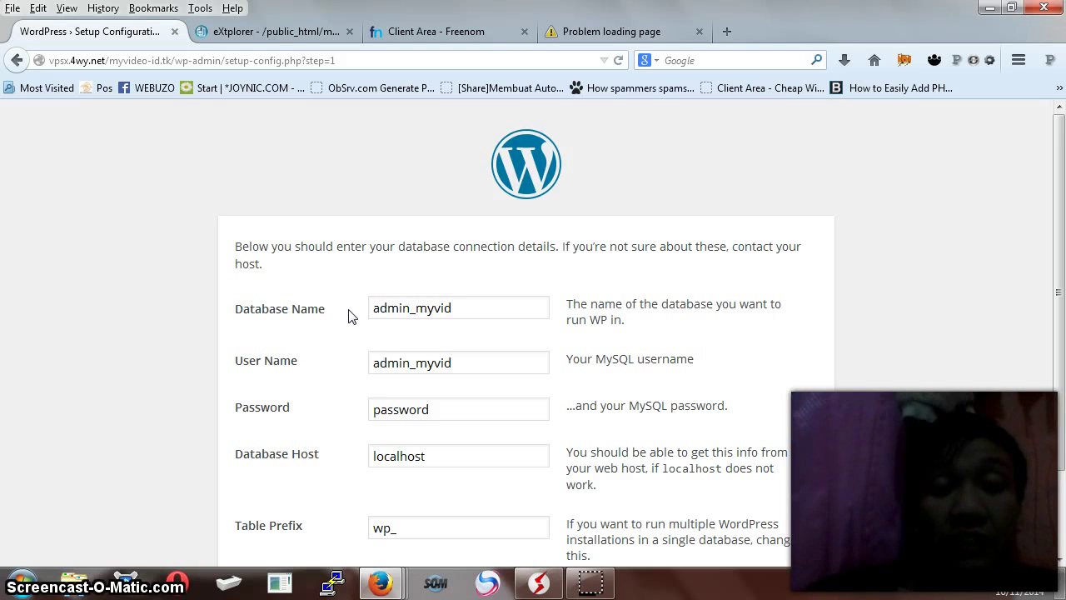
key(Tab)
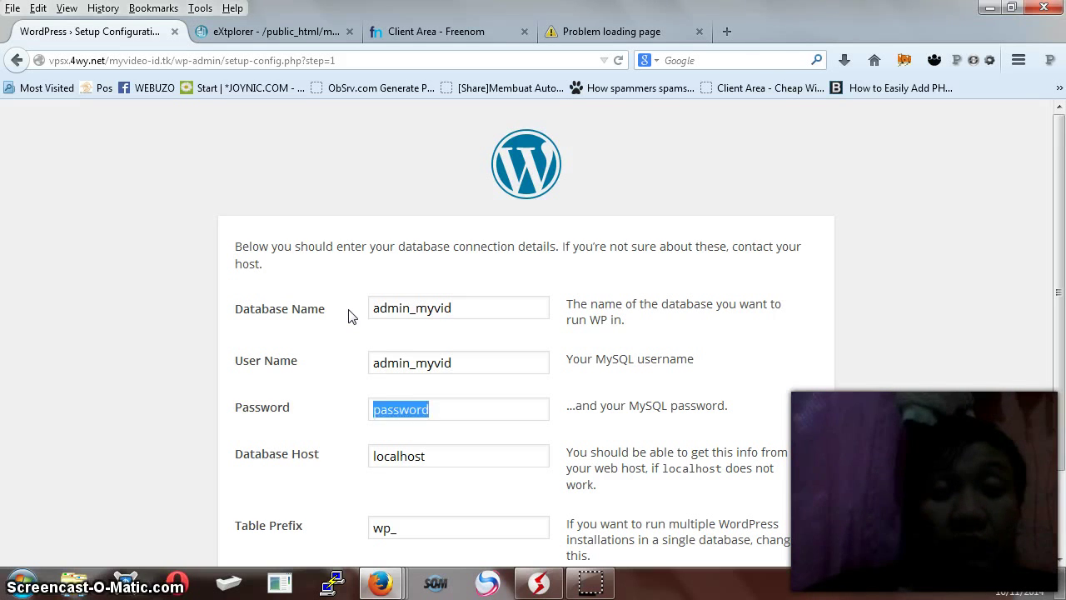
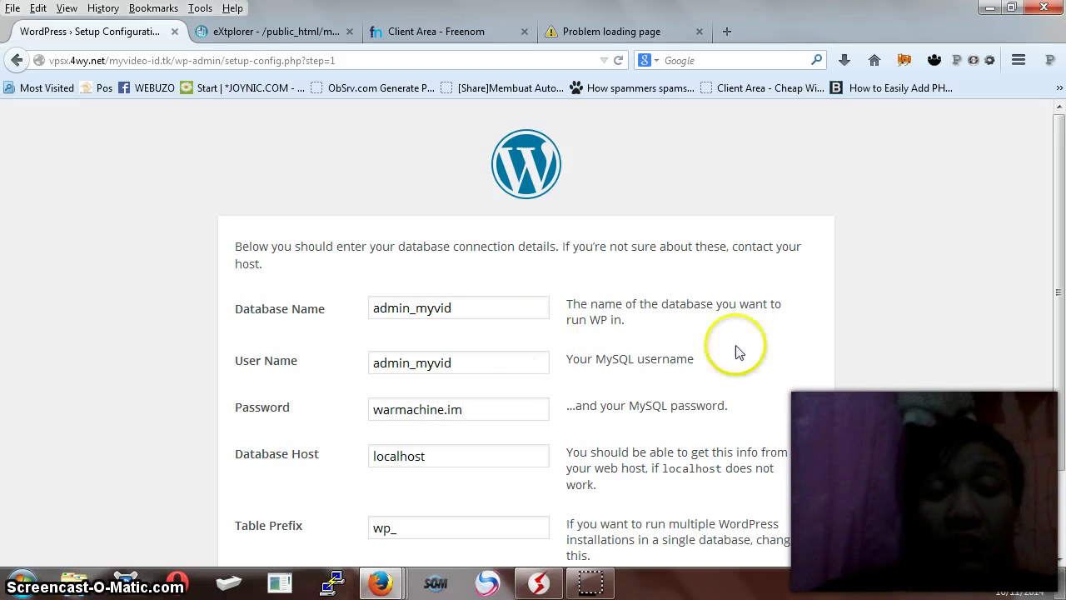
scroll(1058, 400, down, 2)
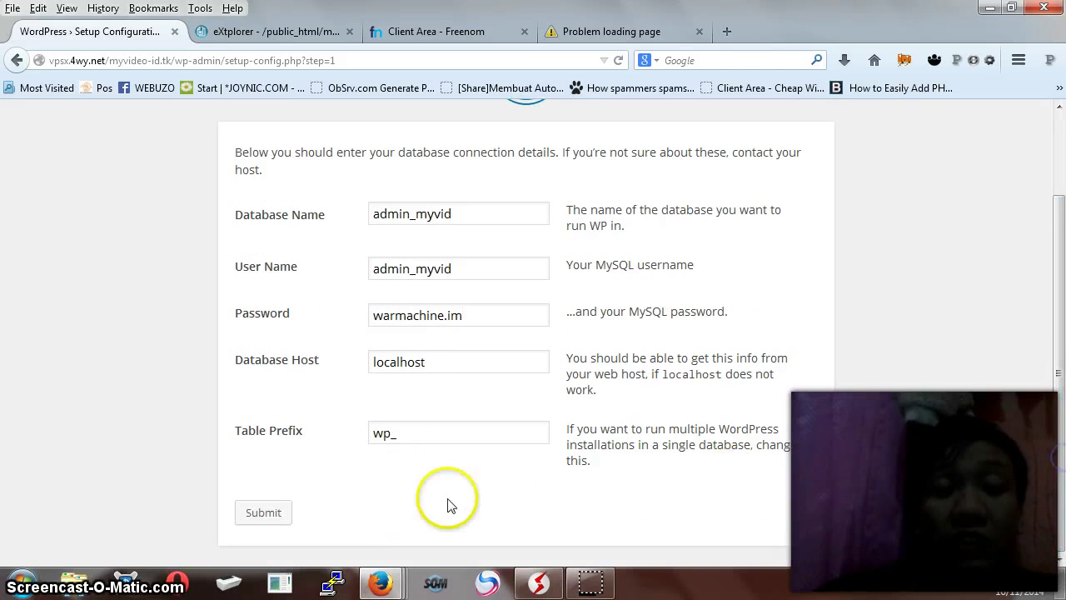
click(422, 434)
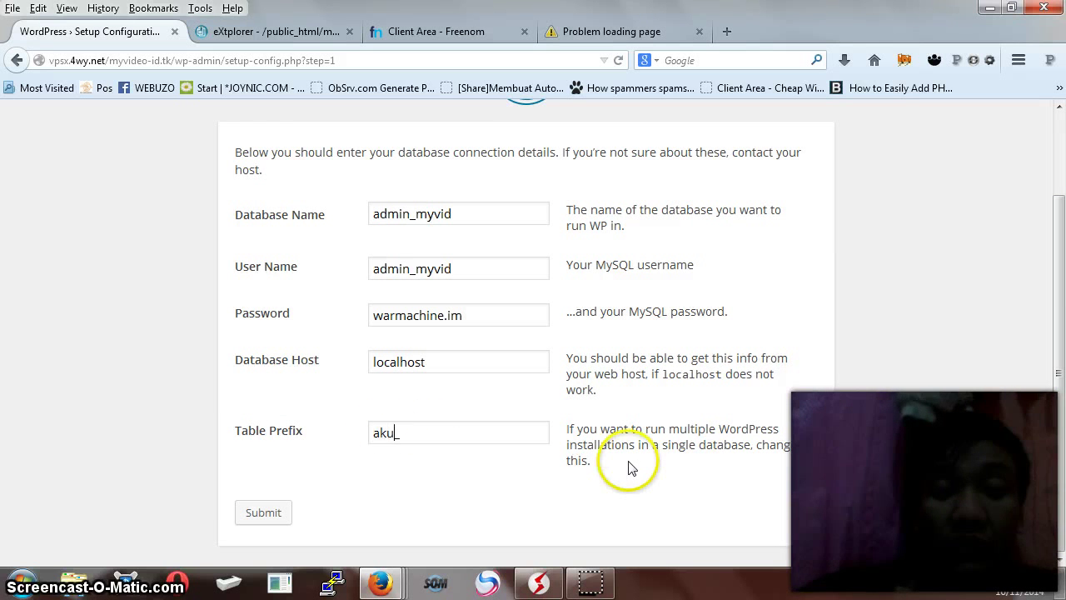
scroll(440, 433, up, 3)
scroll(488, 440, down, 3)
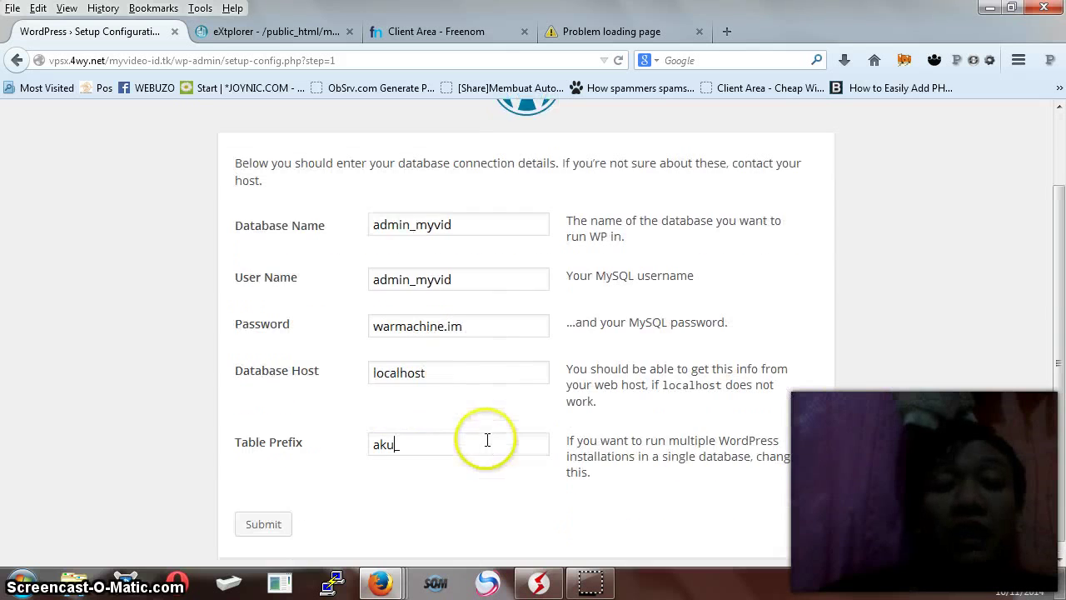
click(263, 510)
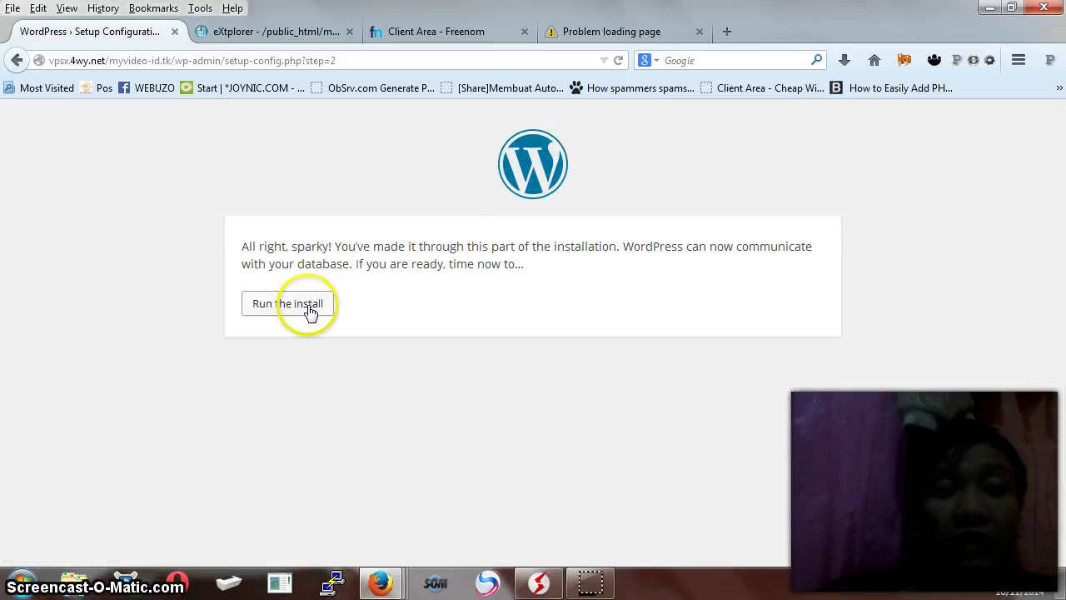
Run the install and enter site title my Video ID, username admin and password.
click(305, 308)
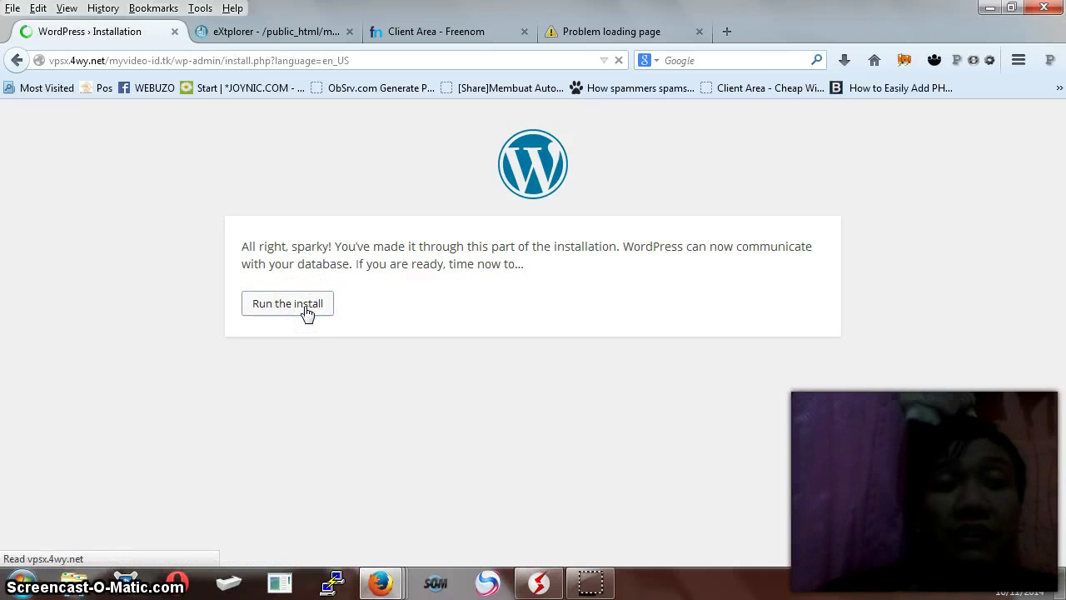
scroll(528, 388, down, 2)
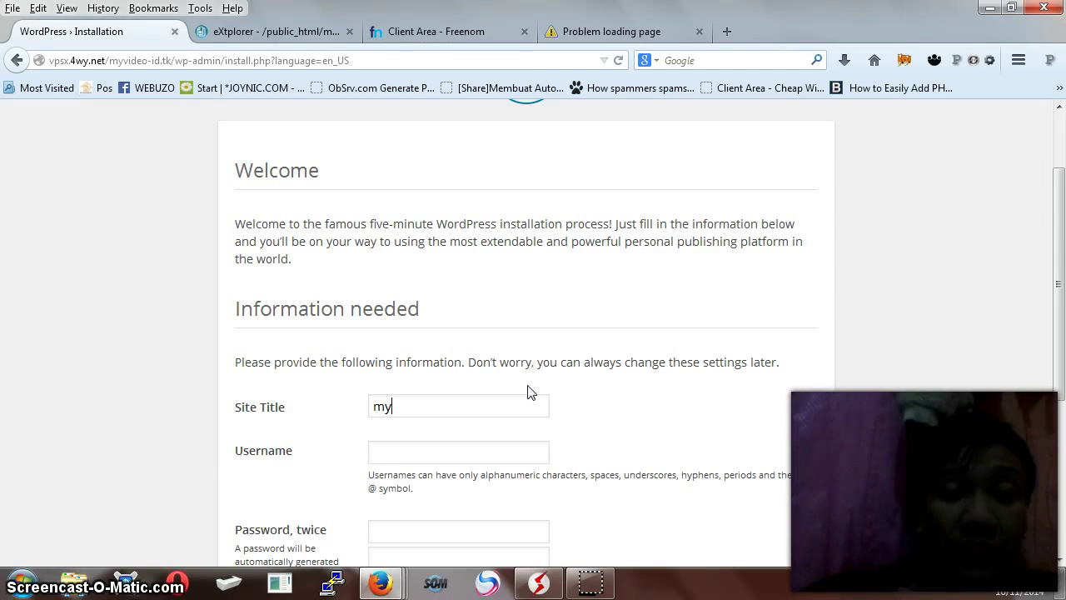
text(ideo )
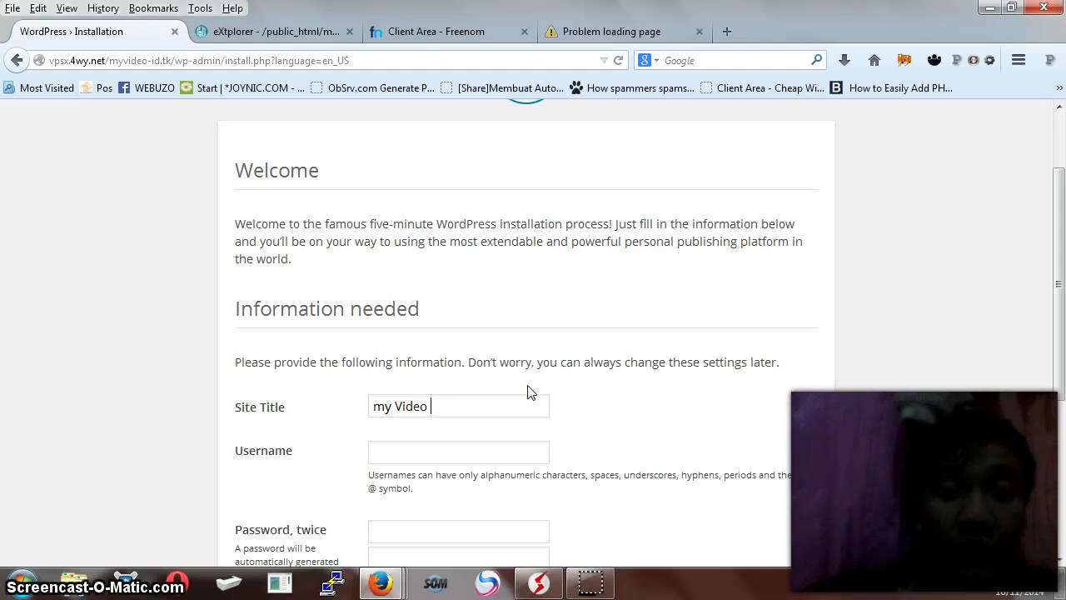
text(ID)
text(admin)
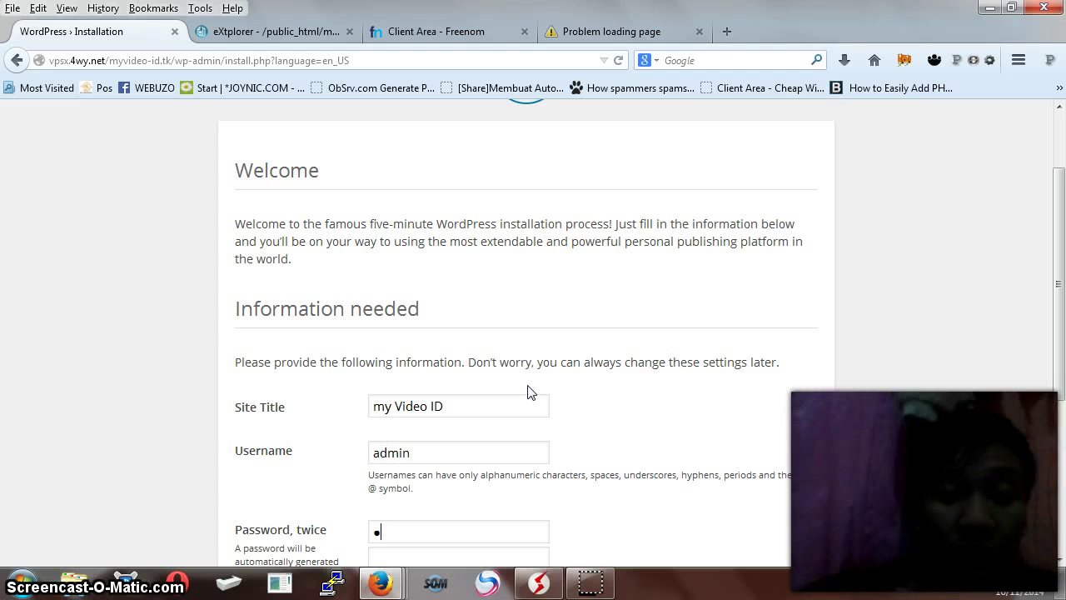
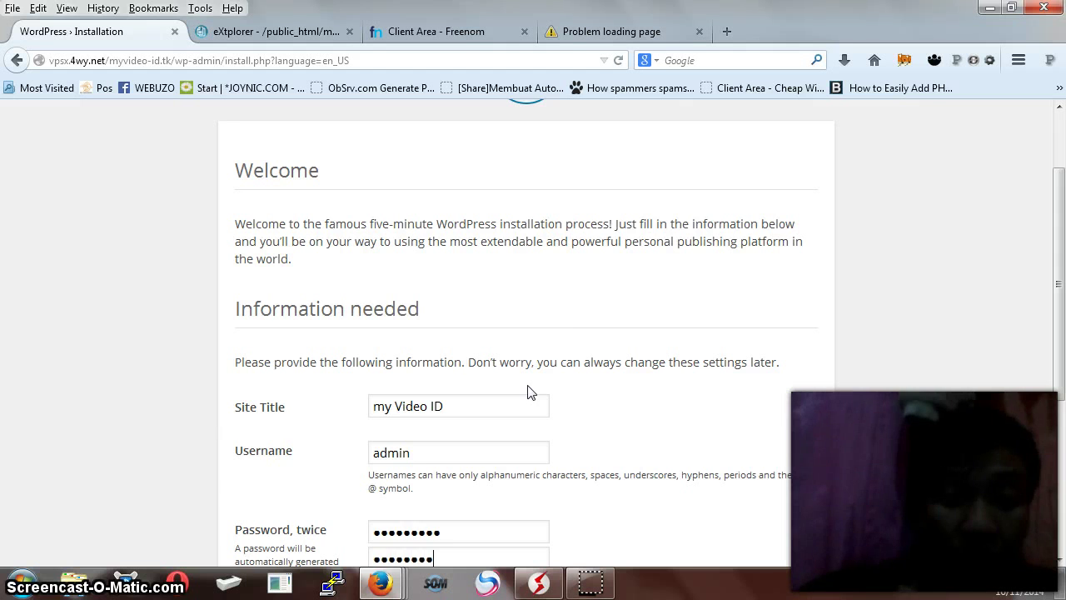
scroll(572, 352, down, 5)
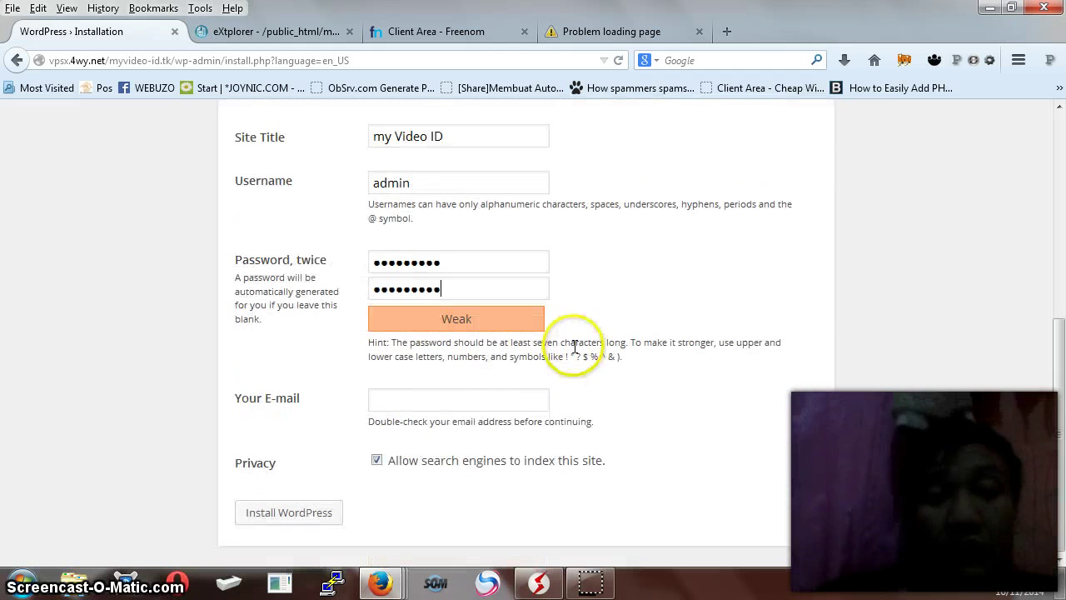
Fill in the administrator e-mail, install WordPress, and dismiss the password-save prompt.
click(436, 395)
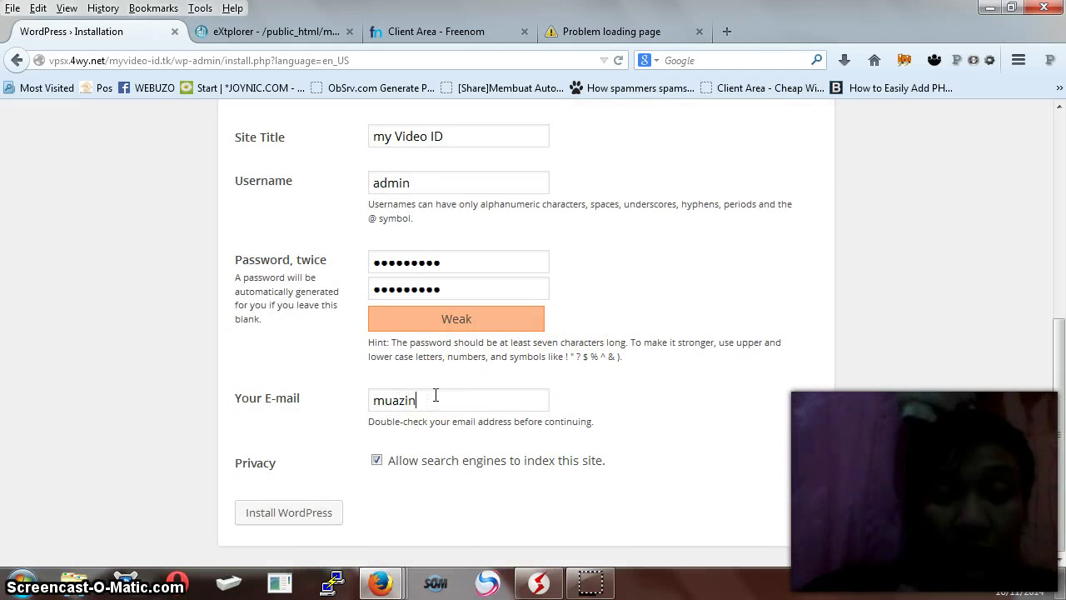
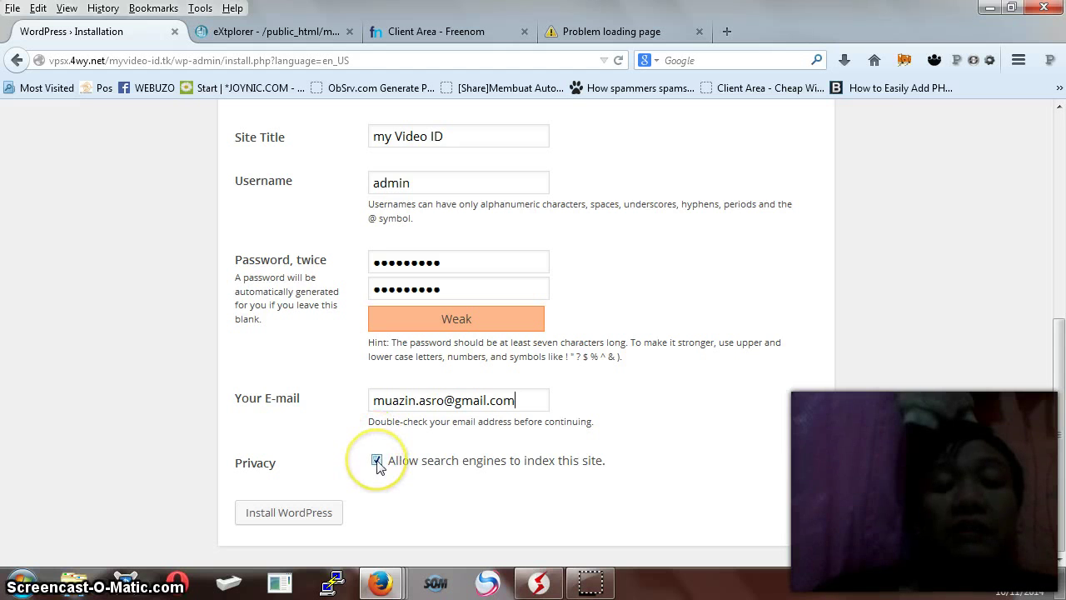
scroll(467, 466, up, 2)
scroll(416, 471, down, 2)
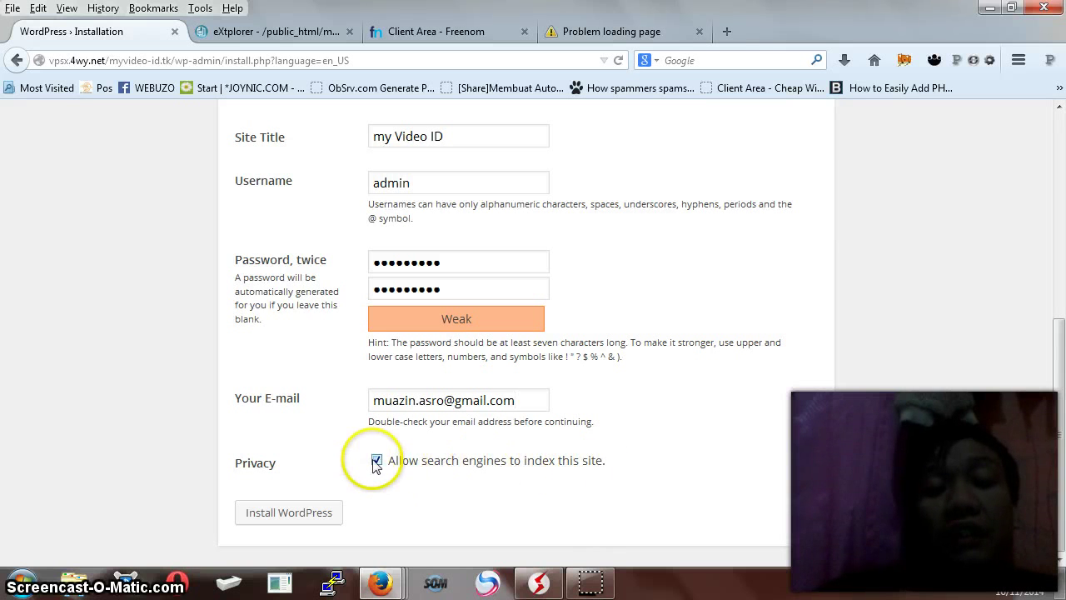
click(307, 514)
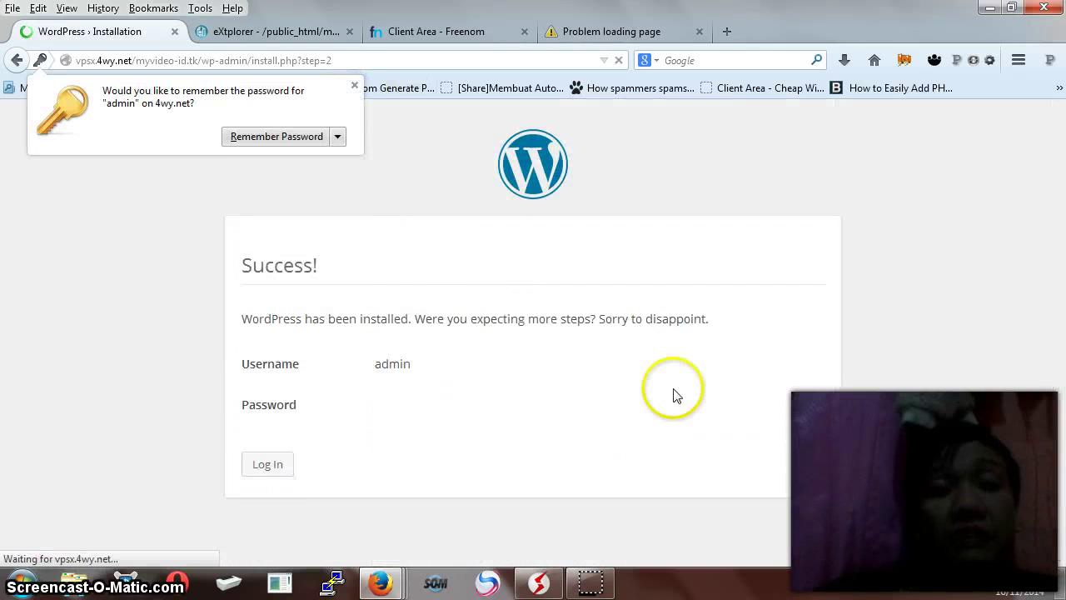
click(354, 85)
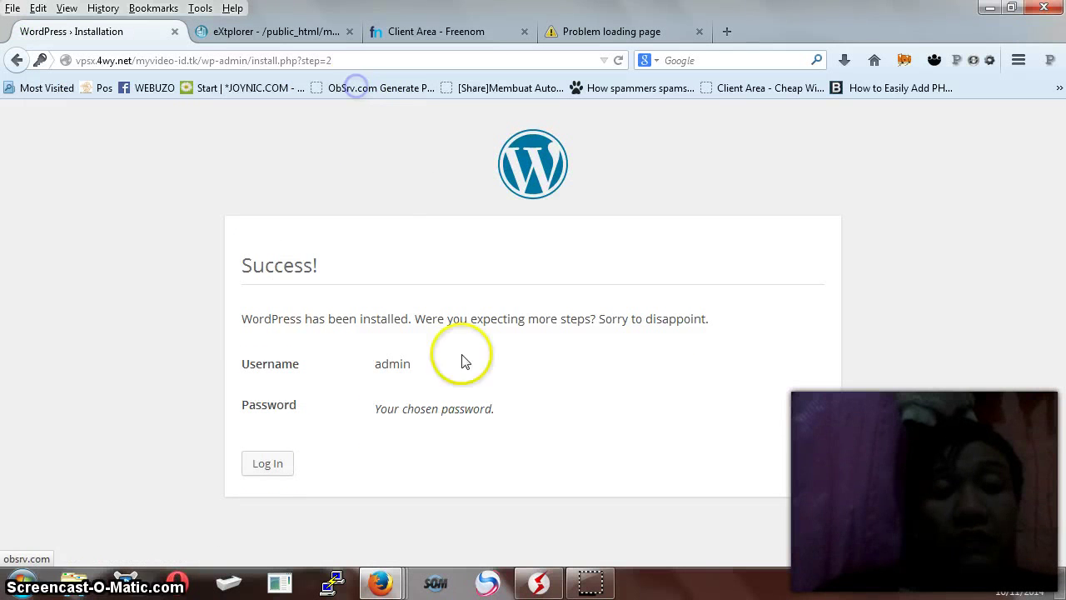
Log in as admin with the account password and dismiss the save-password prompt.
click(279, 472)
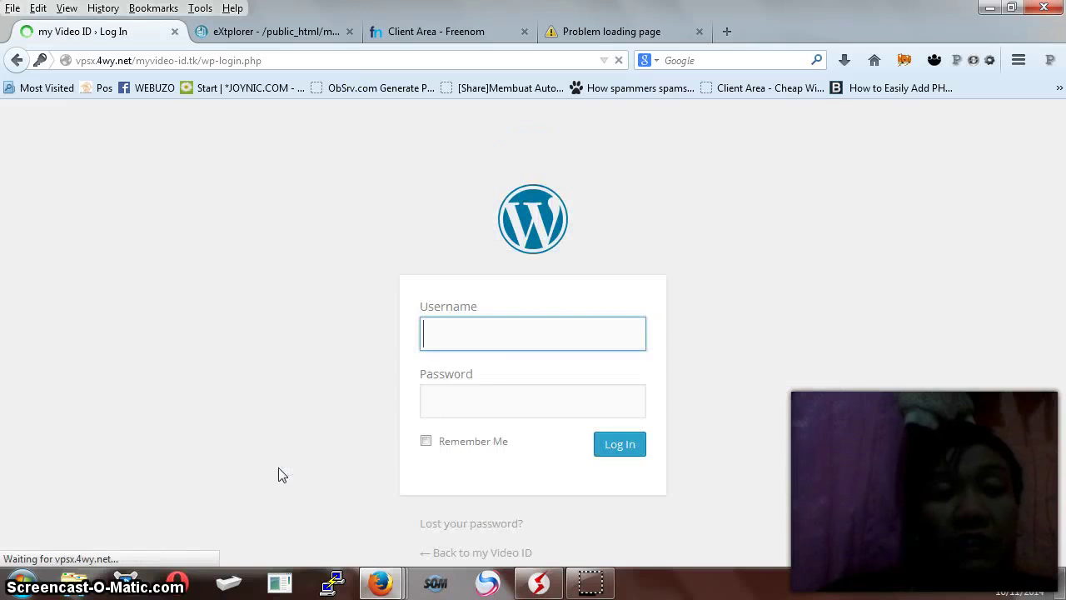
click(498, 341)
text(ad)
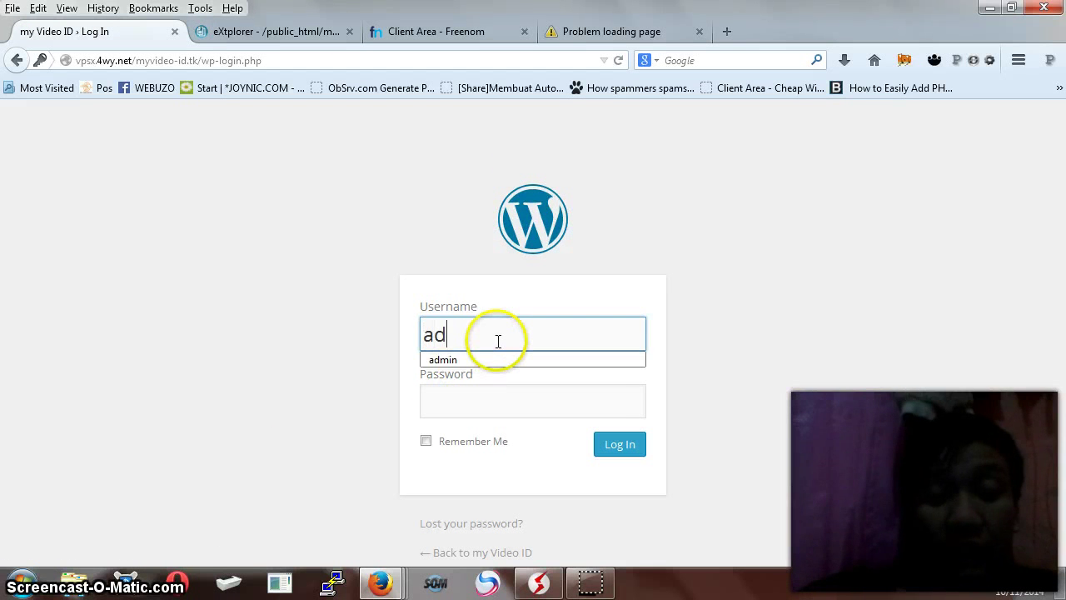
text(min)
key(Tab)
text(****)
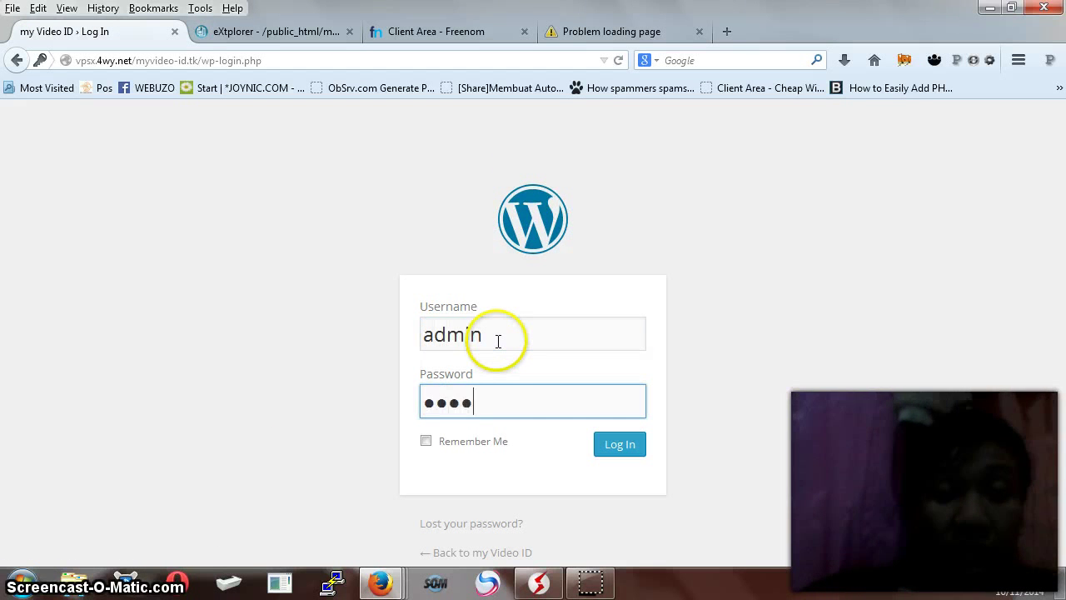
text(*****)
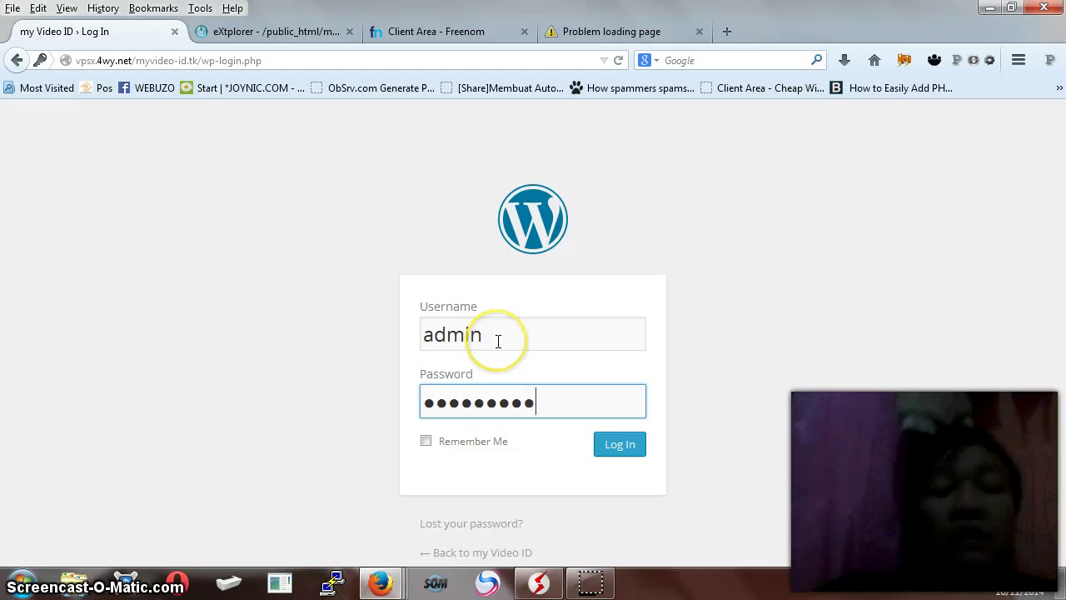
click(620, 445)
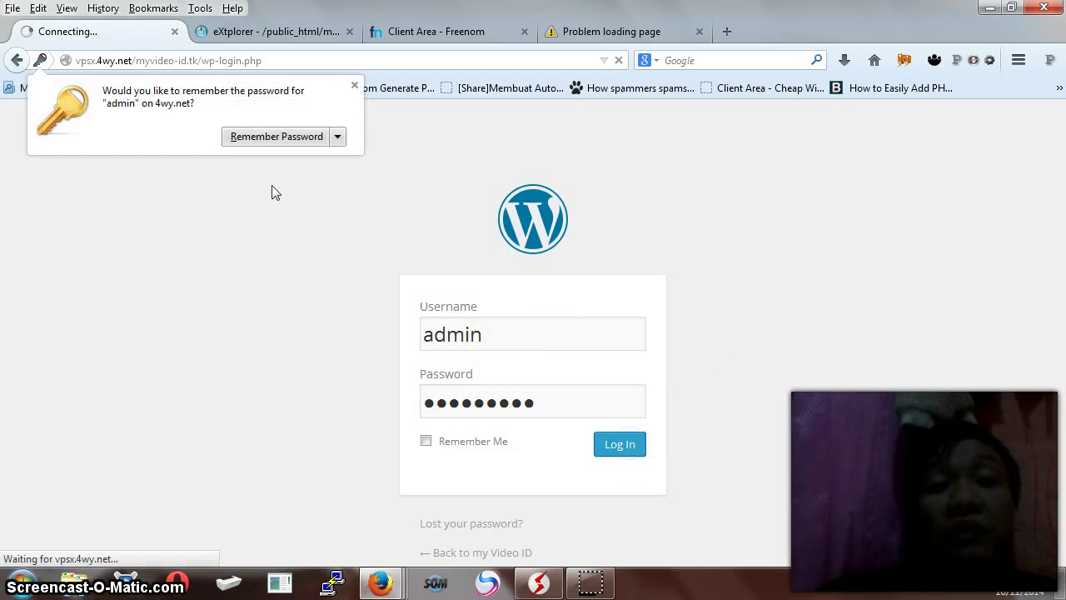
click(354, 84)
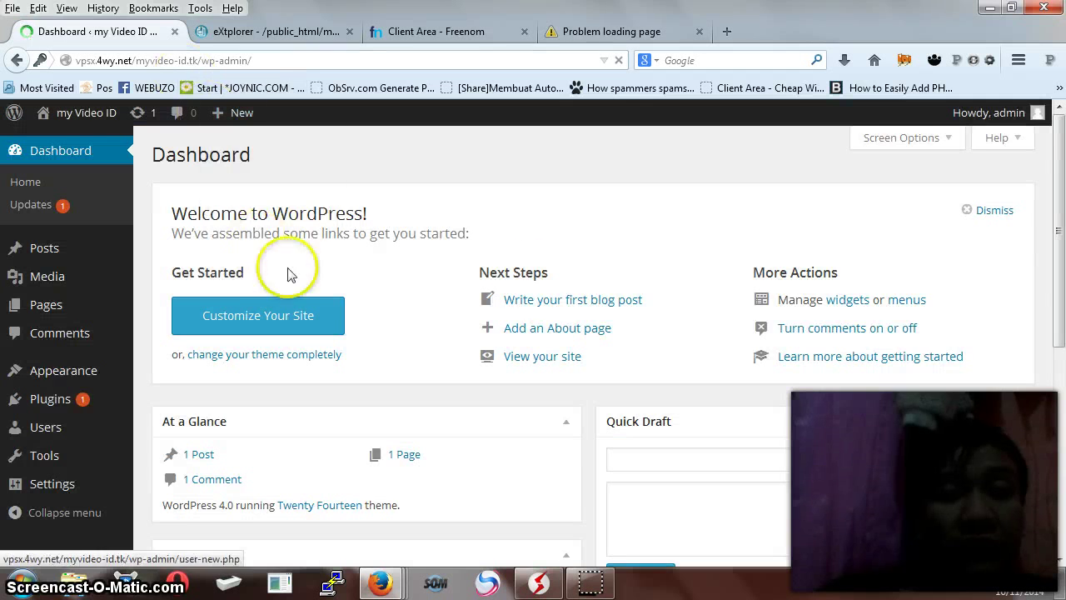
Open Settings > General and trim the host from the WordPress Address URL.
scroll(618, 281, down, 2)
mouse_move(80, 398)
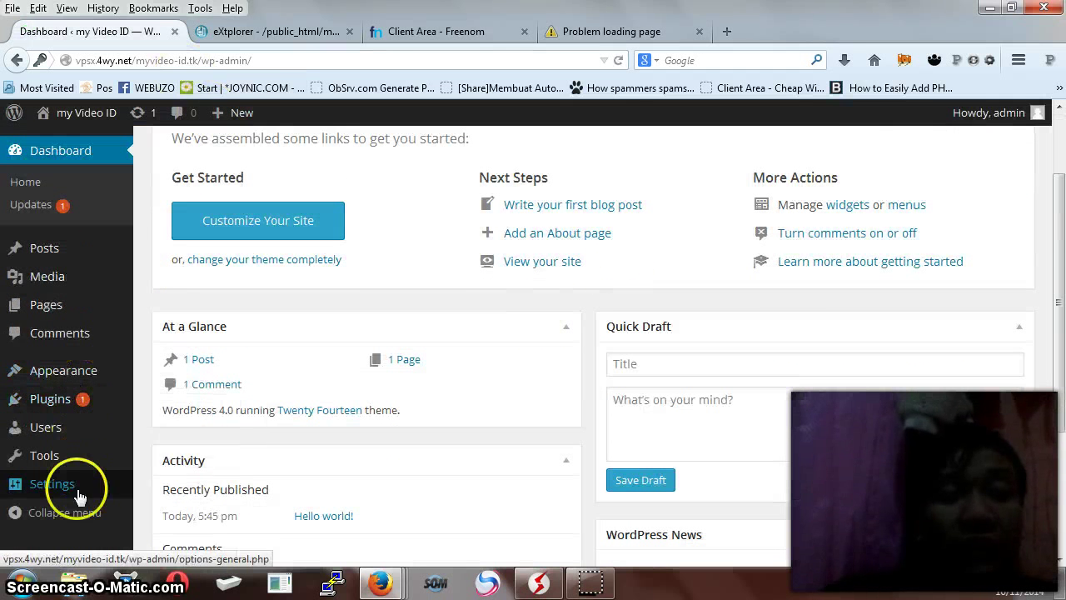
mouse_move(83, 490)
click(171, 433)
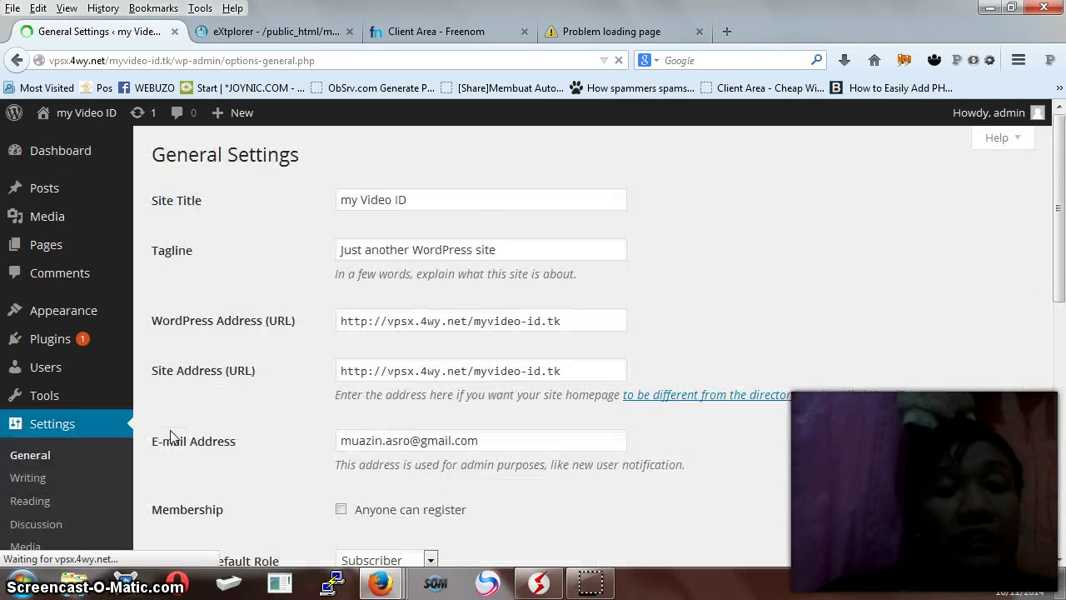
click(455, 320)
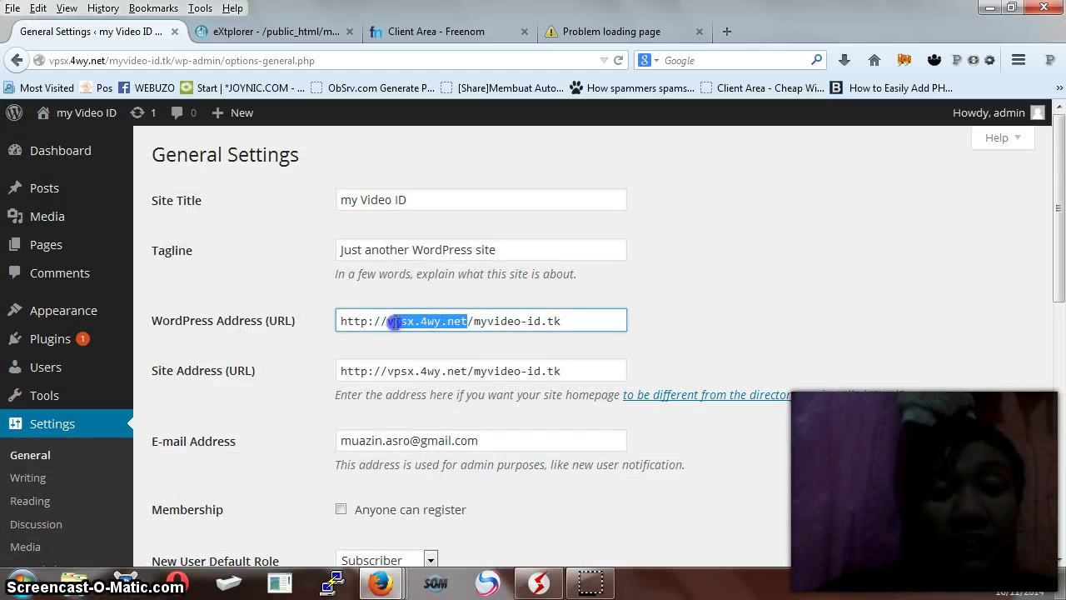
drag(392, 323, 388, 323)
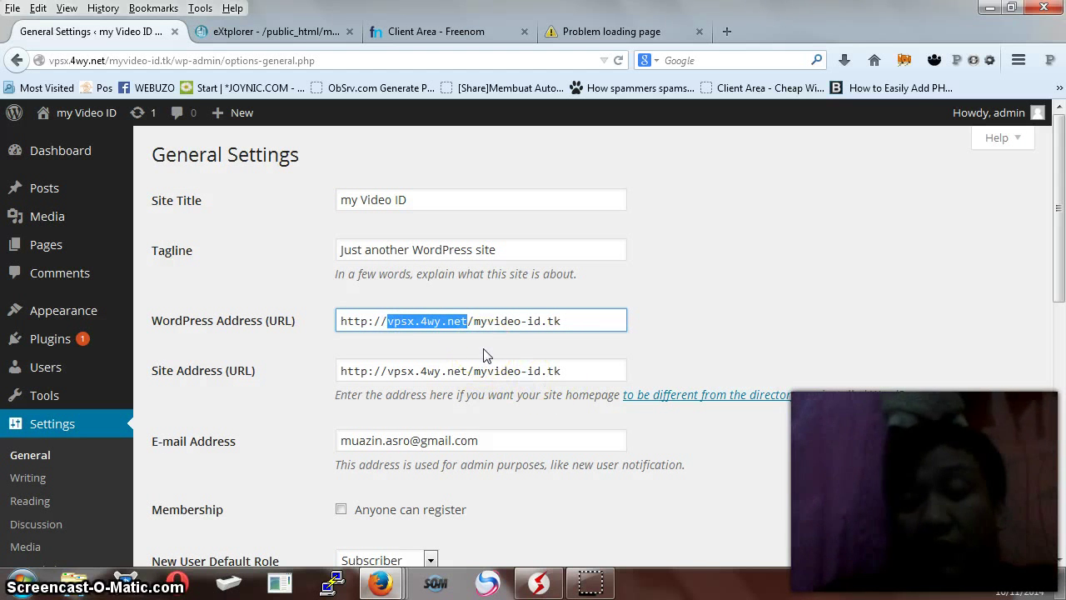
key(BackSpace)
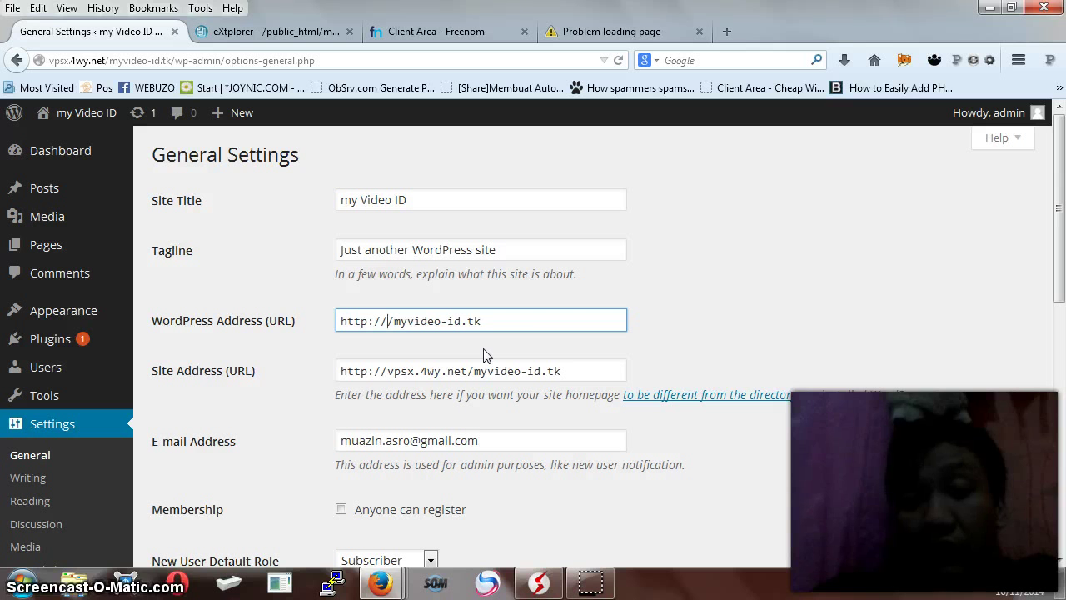
key(Delete)
drag(578, 371, 340, 371)
right_click(426, 370)
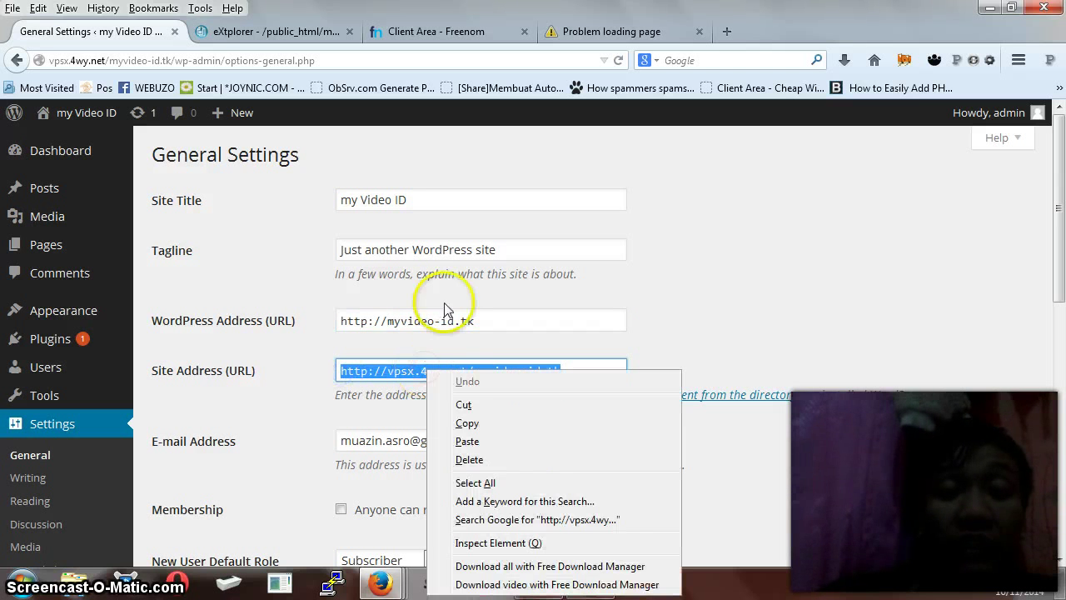
click(465, 425)
drag(489, 321, 304, 326)
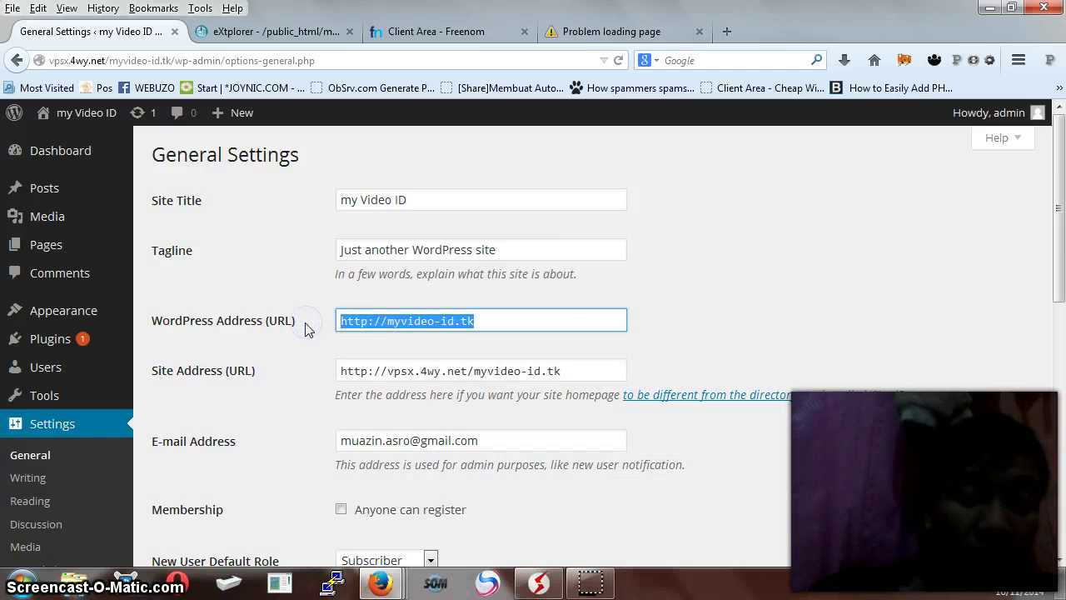
key(ctrl+v)
click(405, 317)
scroll(1048, 428, down, 10)
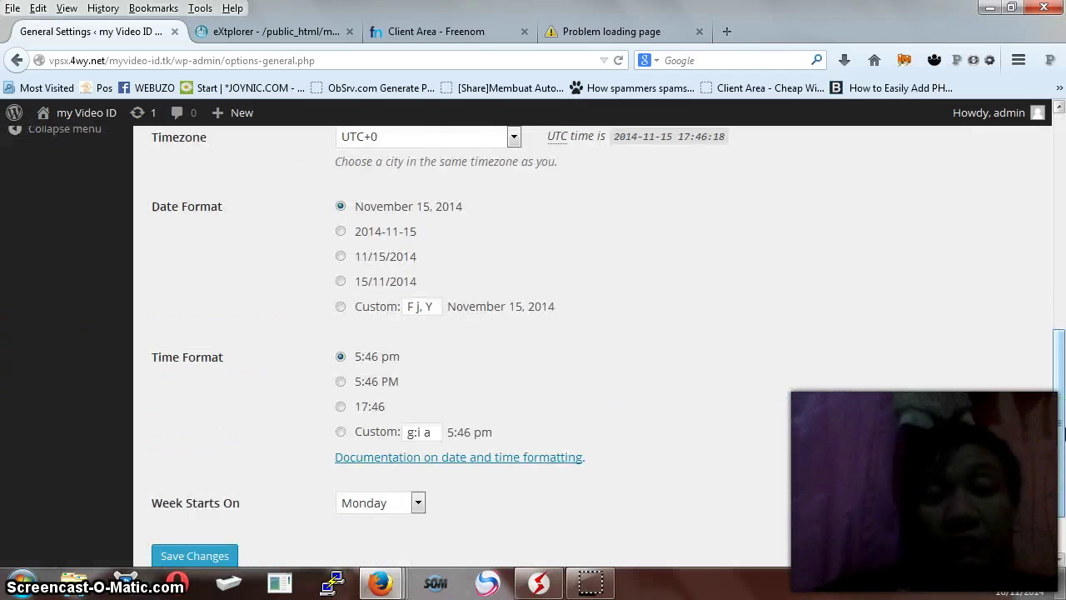
scroll(1047, 428, down, 2)
click(218, 483)
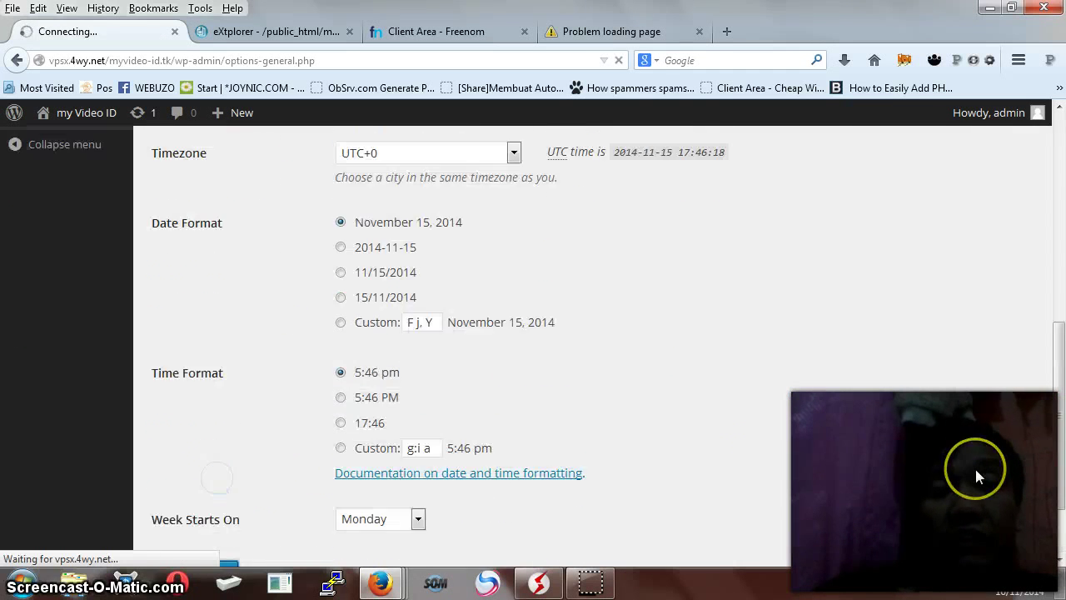
scroll(974, 465, up, 12)
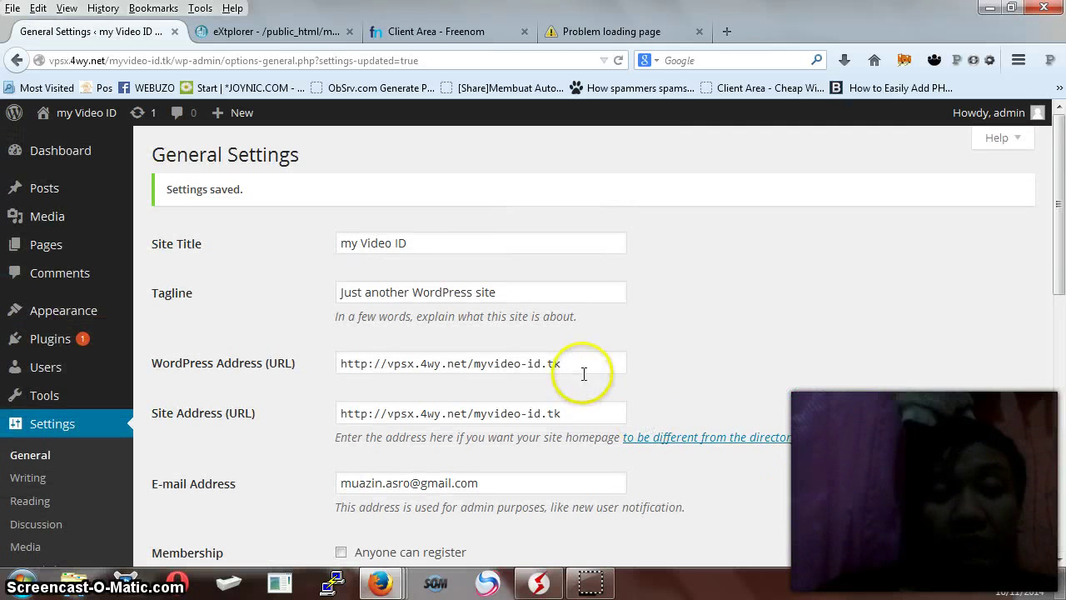
click(605, 40)
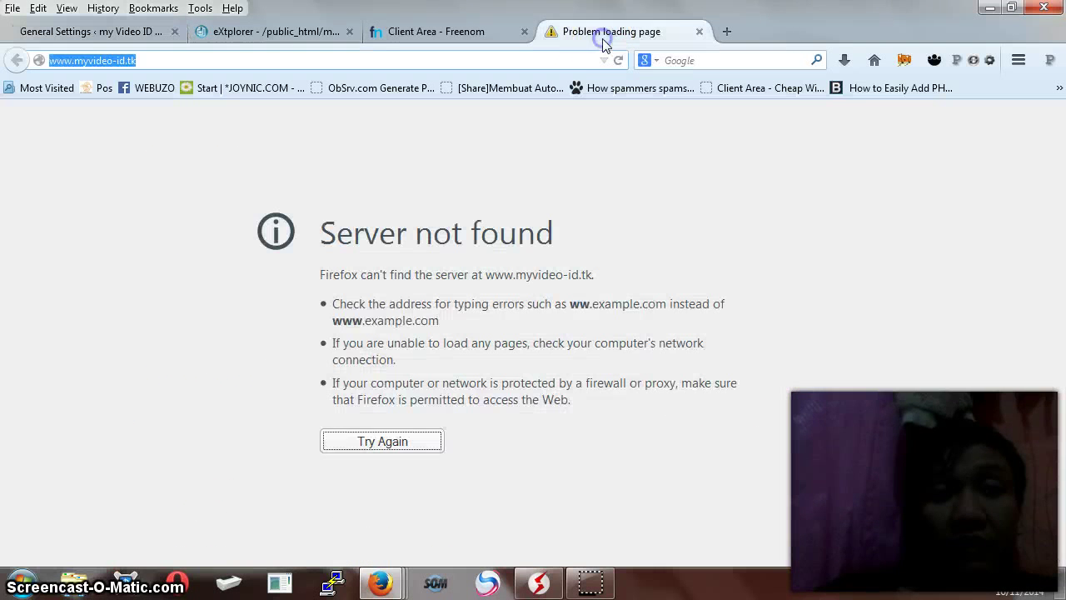
click(618, 60)
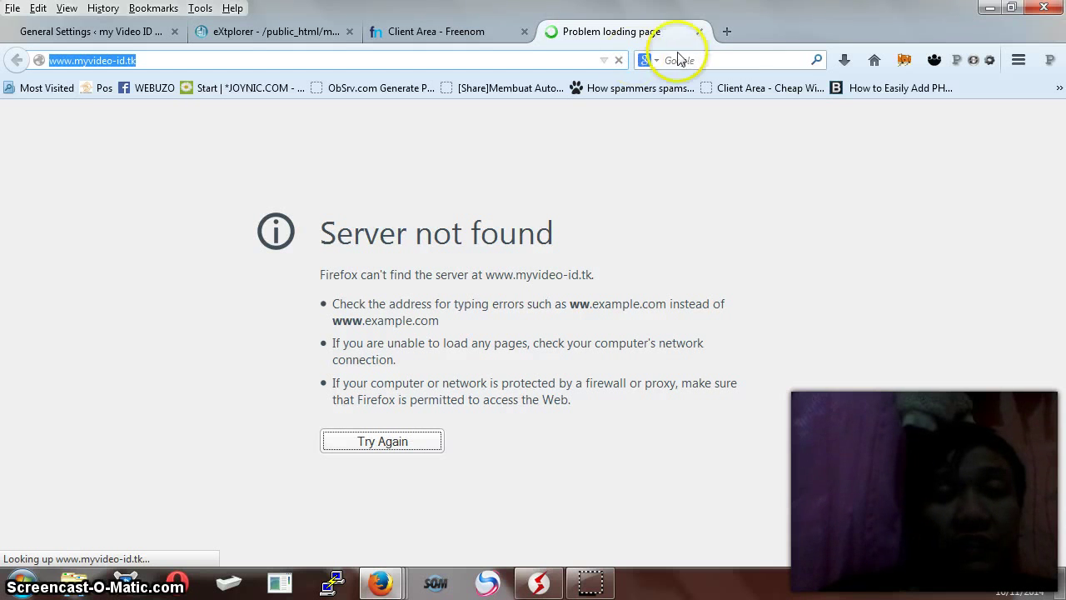
click(700, 32)
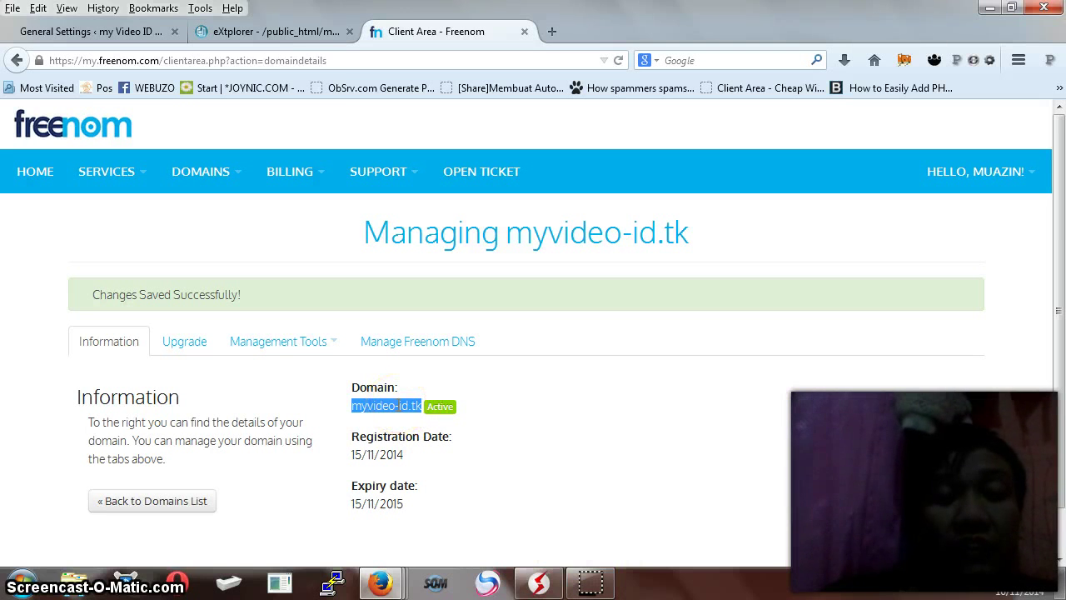
Launch Notepad from the Start menu and place it on the right side.
click(21, 583)
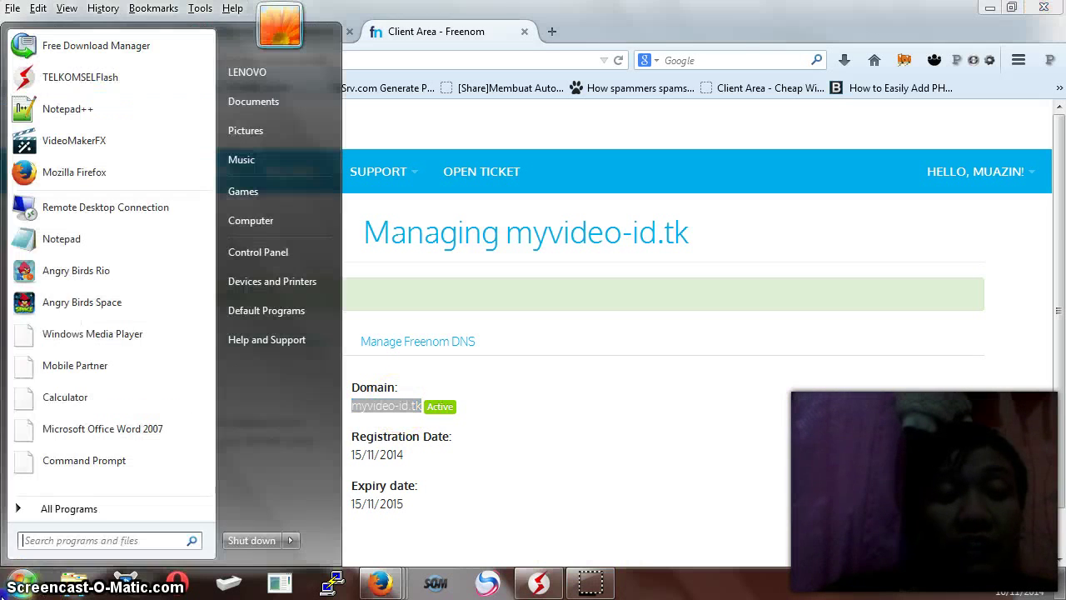
click(69, 237)
drag(362, 123, 664, 138)
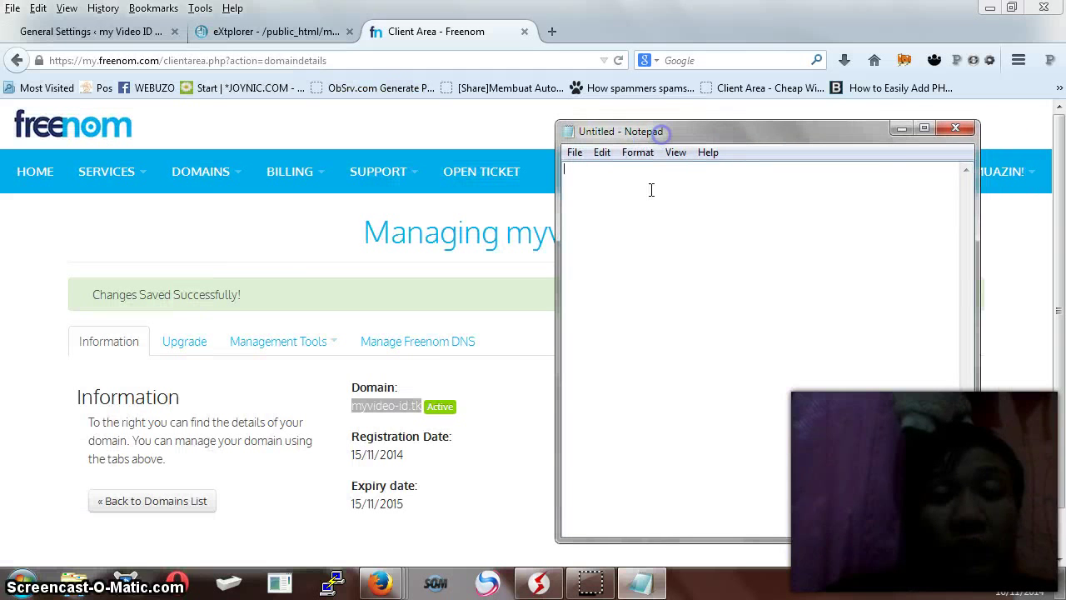
Copy the domain name myvideo-id.tk from Freenom and bring Notepad to the front.
right_click(404, 405)
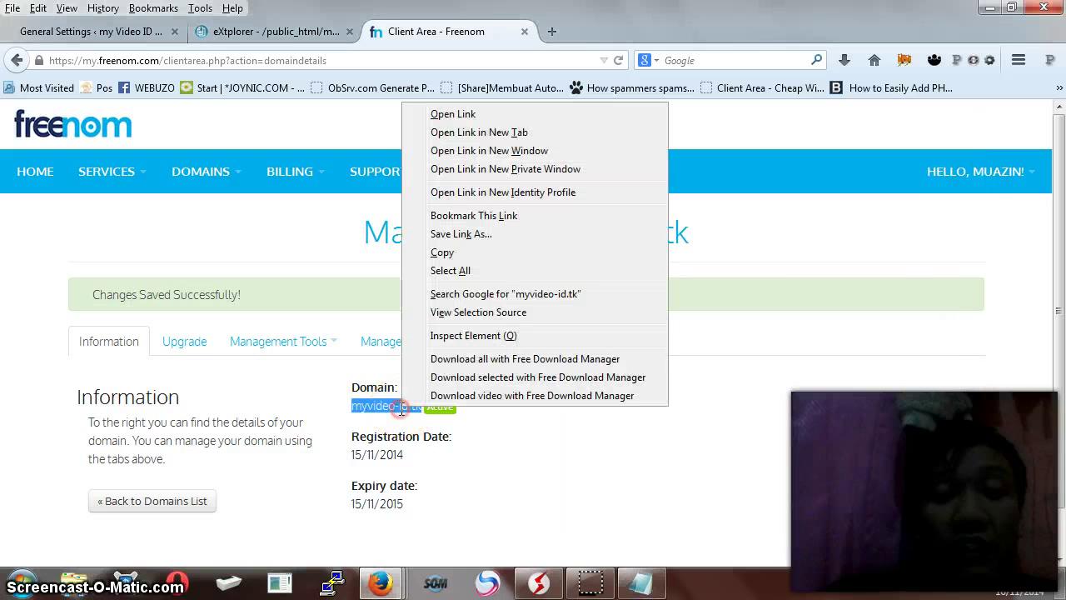
click(466, 253)
click(643, 582)
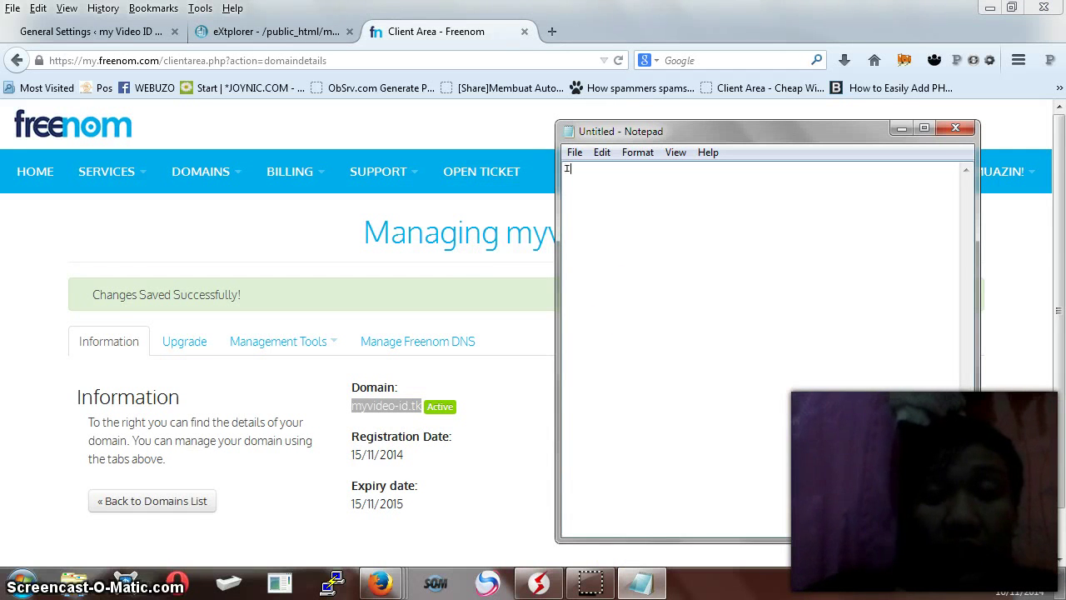
Write the note 'Anda bisa Install WP di domain sementara IP-Anda/myvideo-id.tk' and start the question line.
text(IP-)
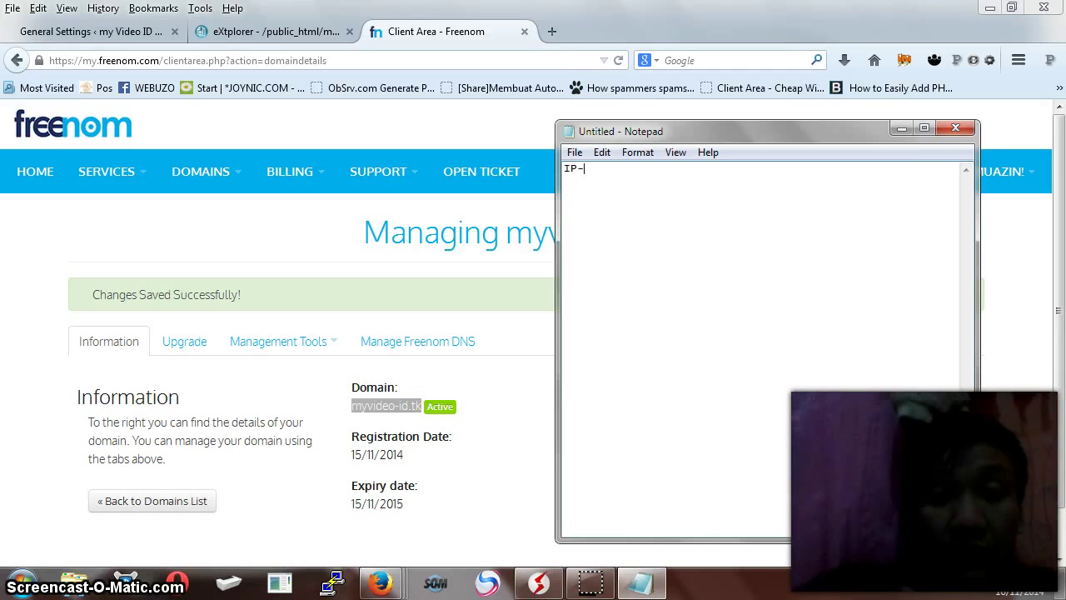
text(Anda/)
key(ctrl+v)
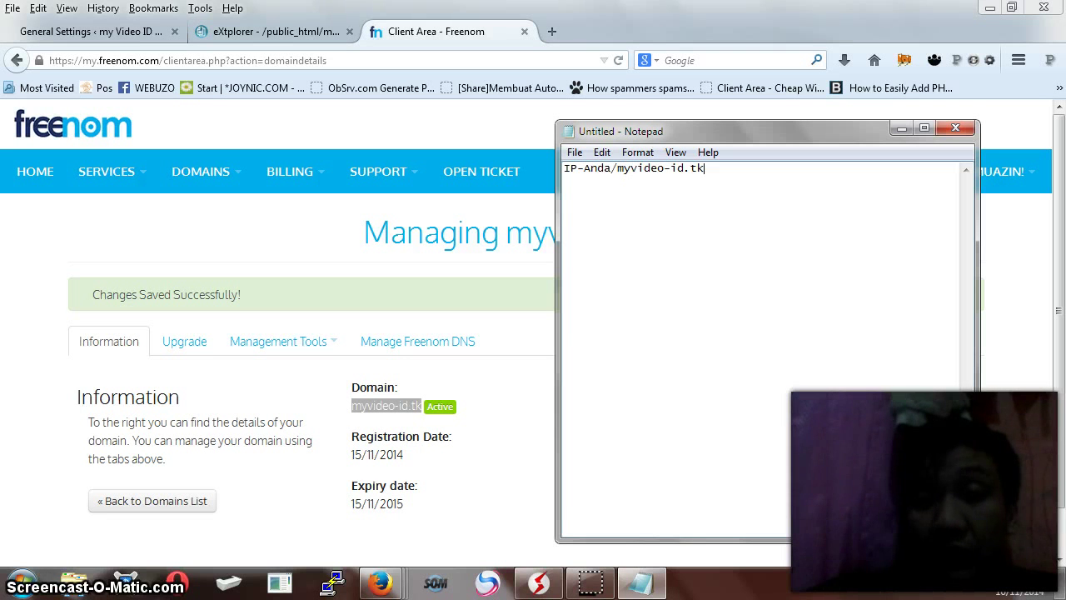
click(565, 168)
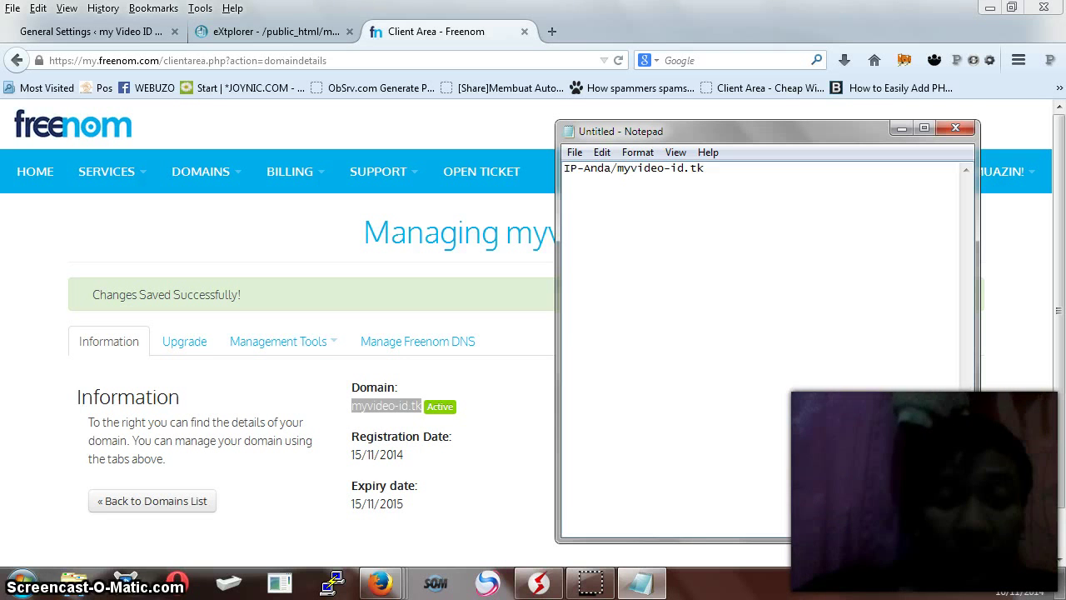
text(AM)
key(BackSpace)
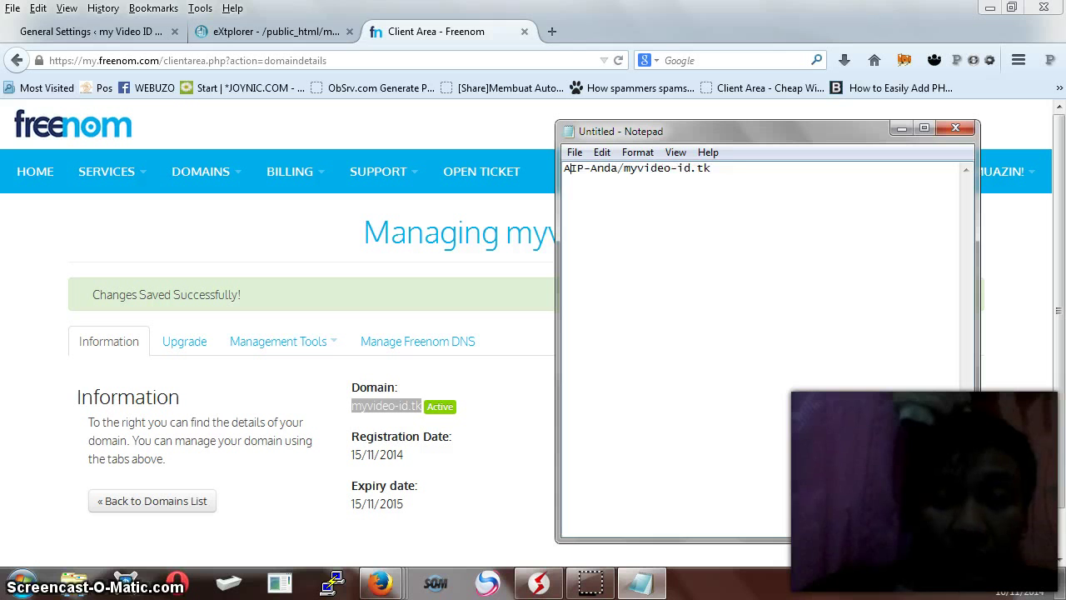
text(nda bisa )
text(Install )
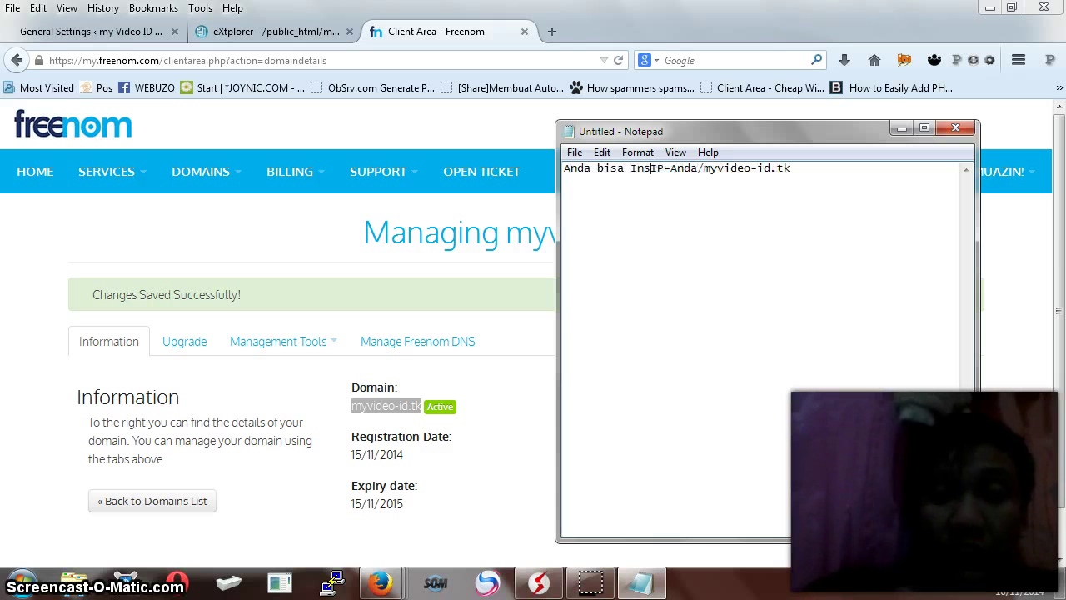
text(WP di dom)
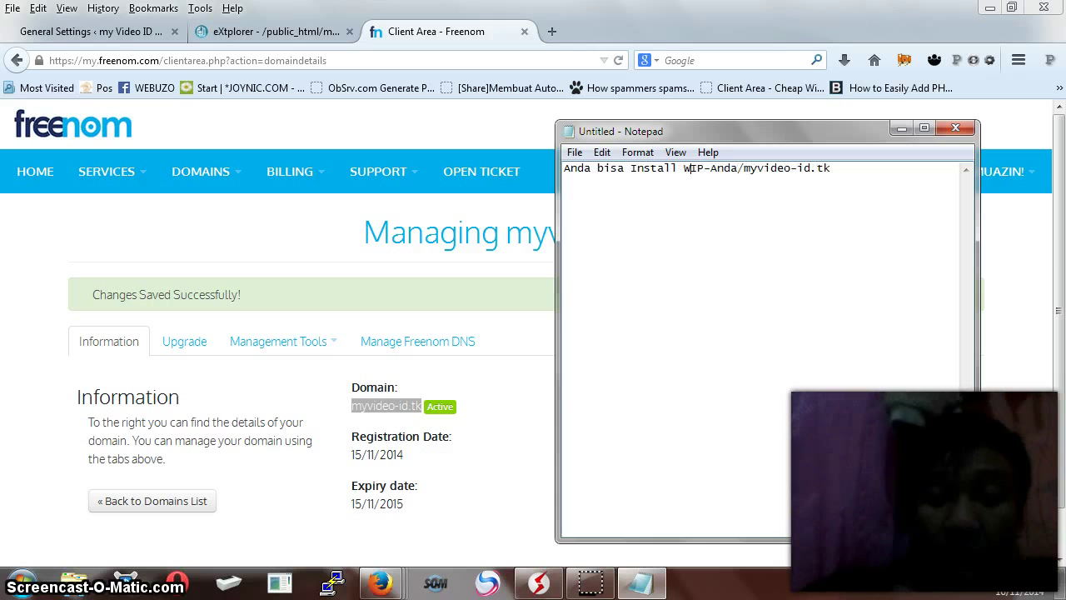
text(ain semen)
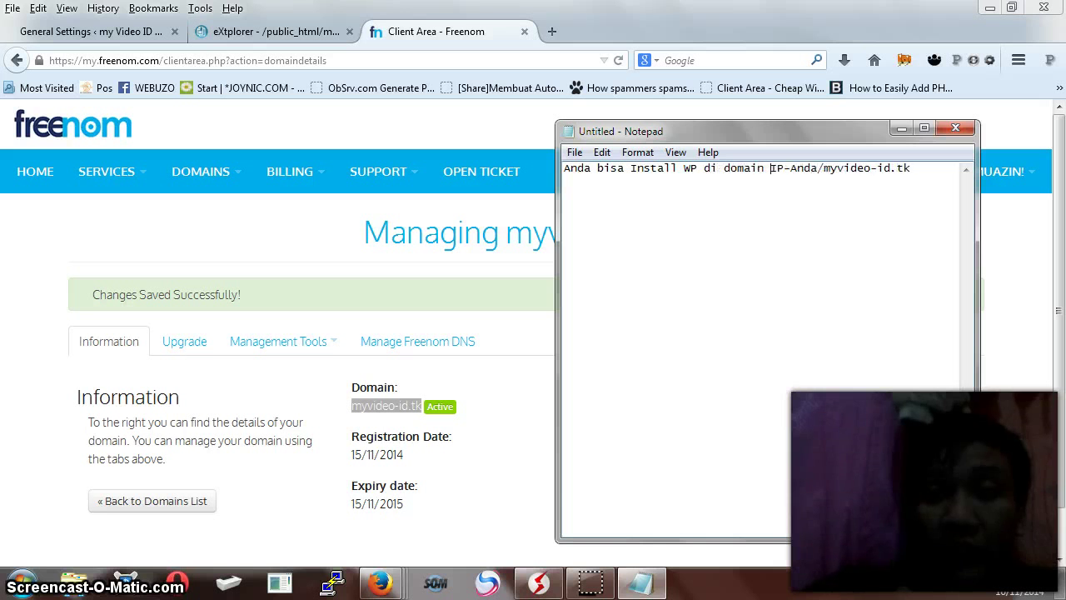
text(tara)
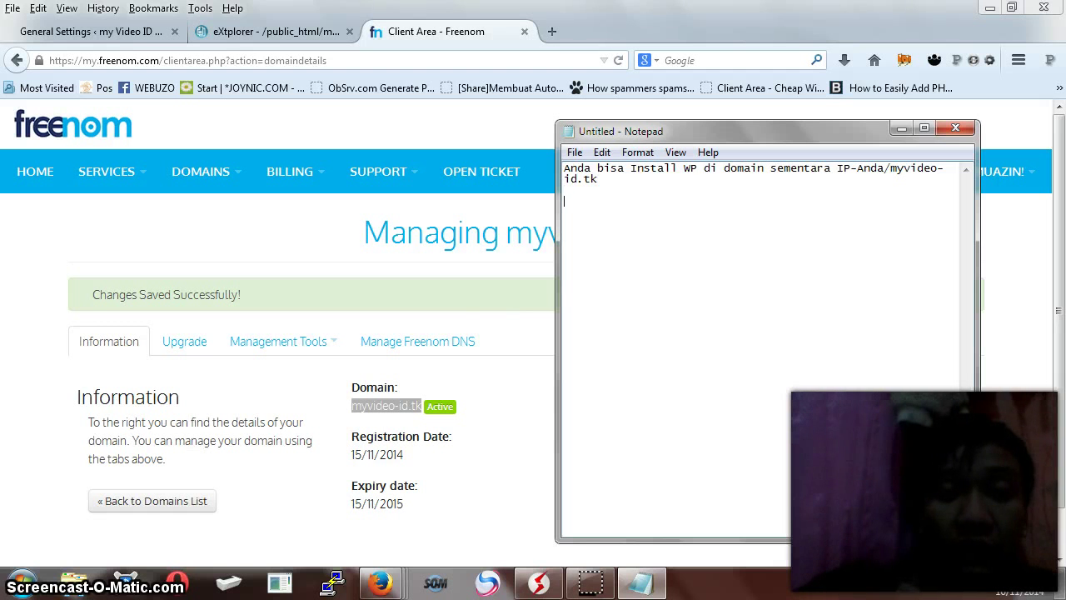
text(ika ada pertanyaan silah)
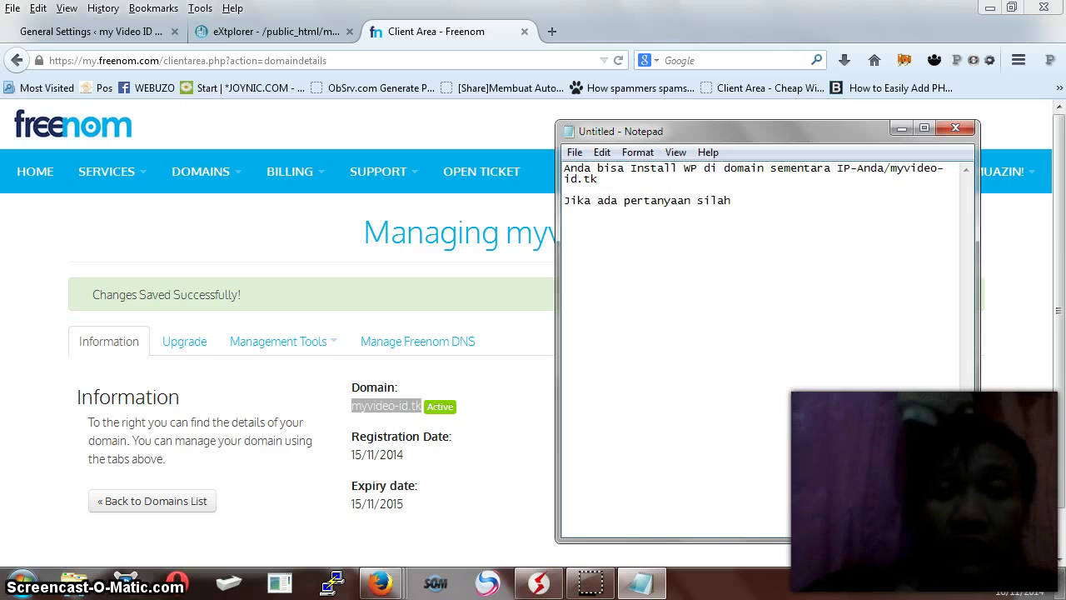
text(akan saja....)
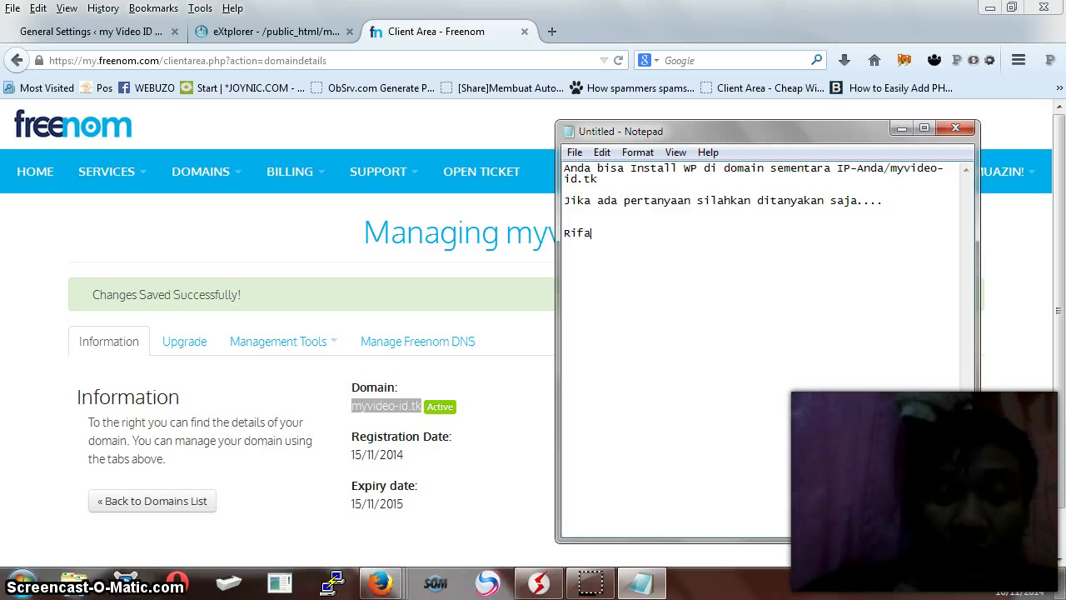
text(uazi)
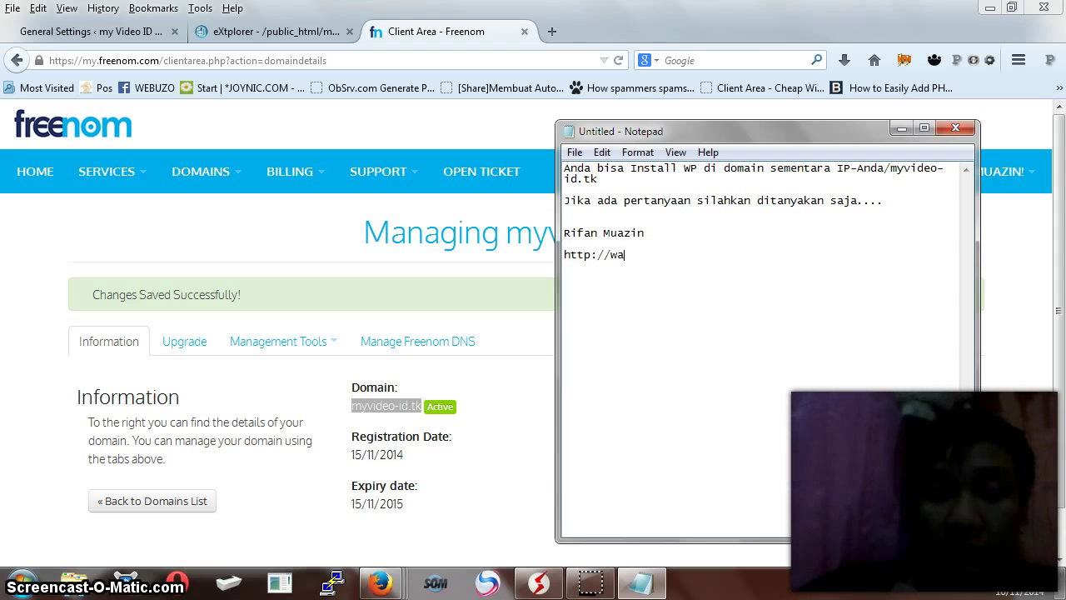
text(ne.im/)
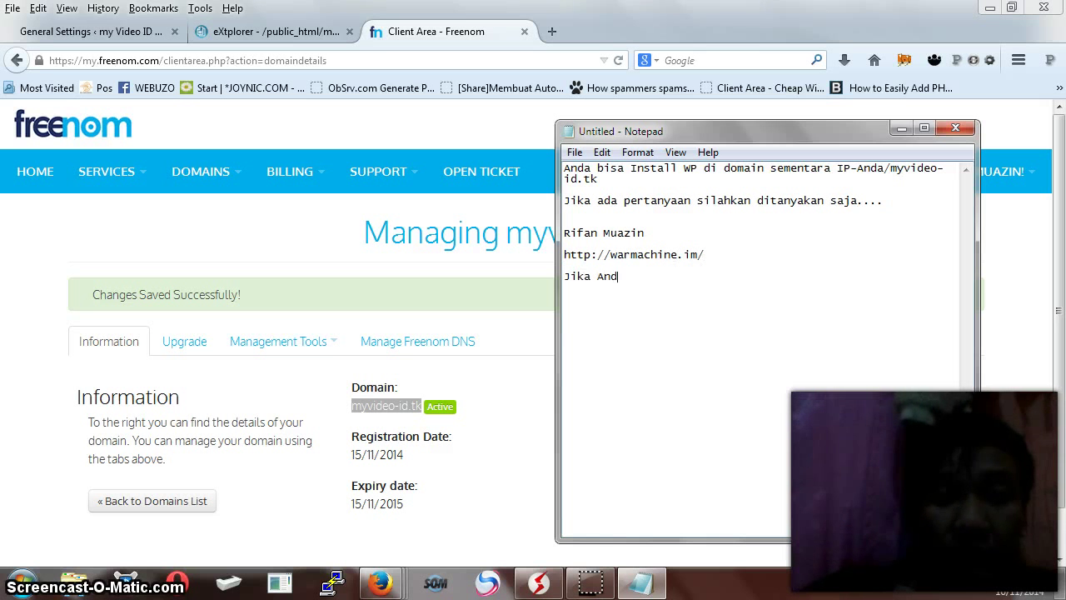
text(tuh)
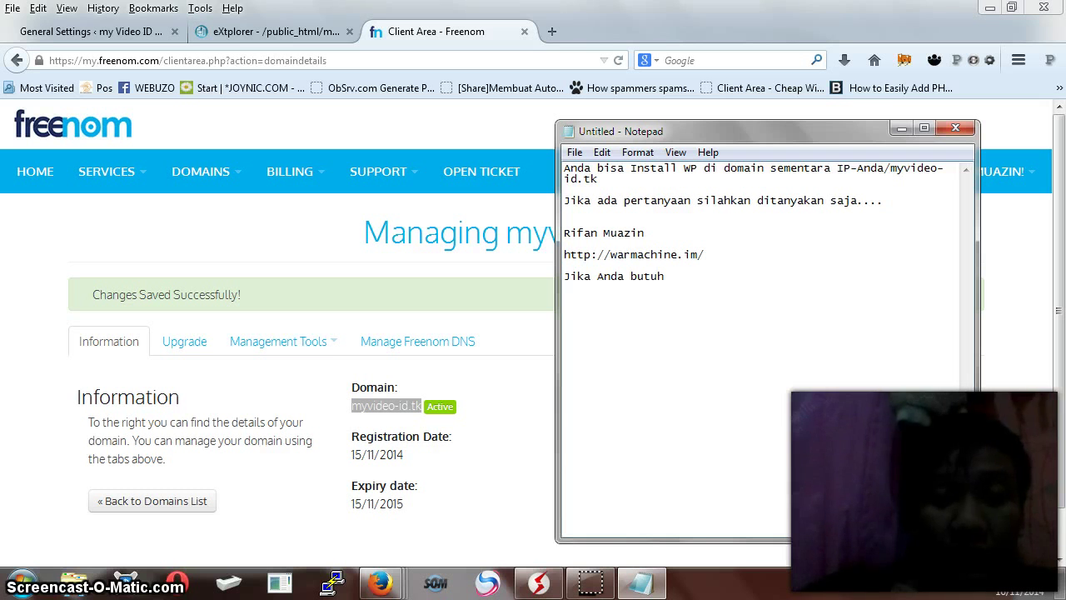